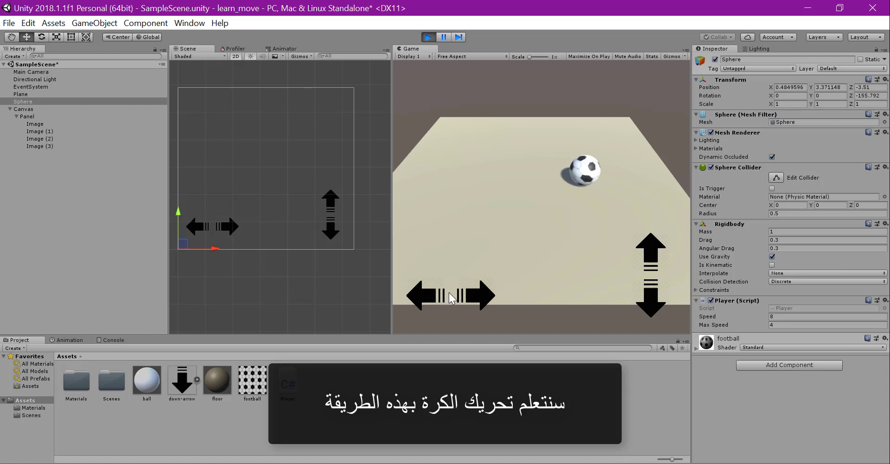
# Roll the football left twice and then toward the camera using the on-screen arrow buttons.
pyautogui.click(423, 293)
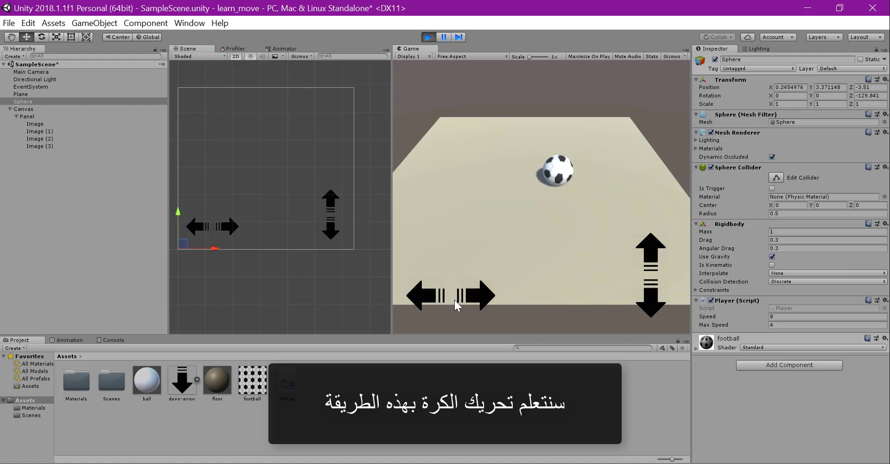
pyautogui.click(476, 301)
pyautogui.click(635, 304)
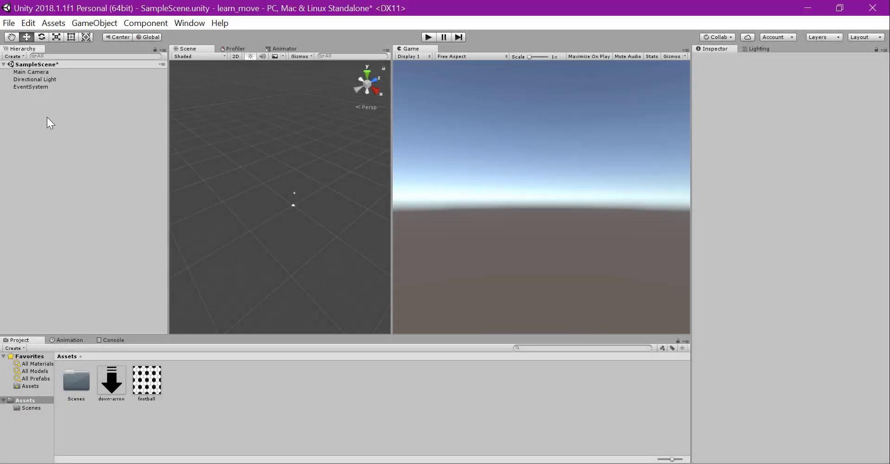
# Add a Plane object to the scene from the Hierarchy's 3D Object menu.
pyautogui.rightClick(46, 118)
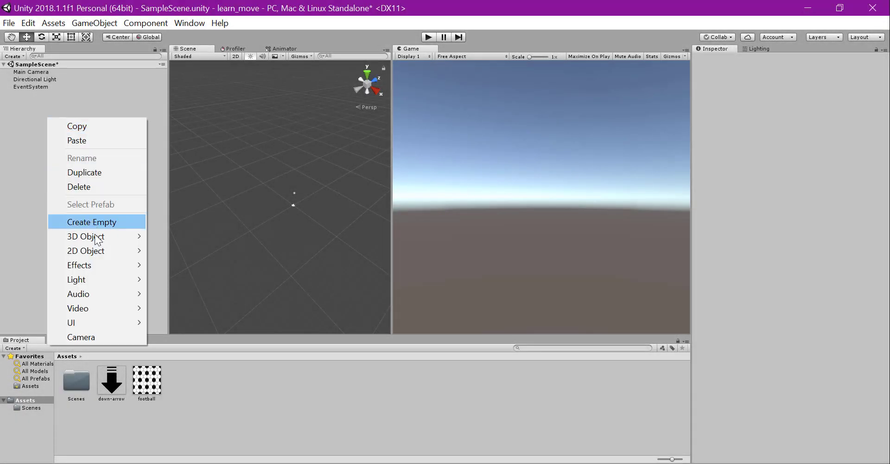
pyautogui.moveTo(98, 237)
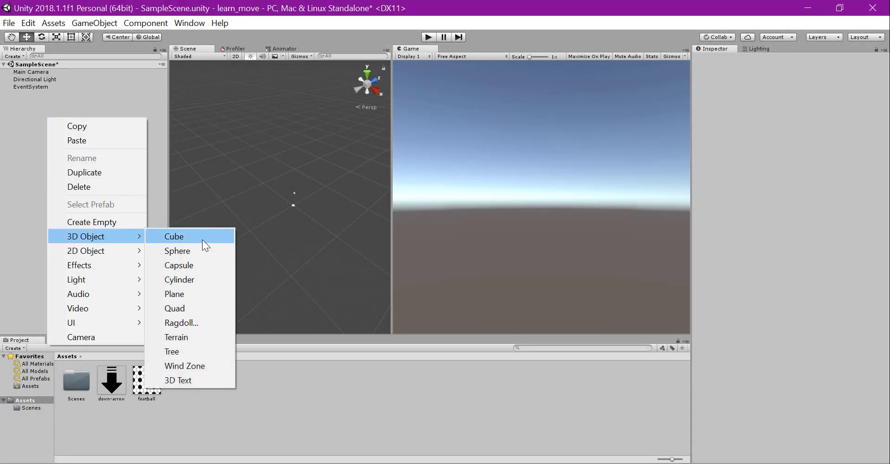
pyautogui.click(188, 291)
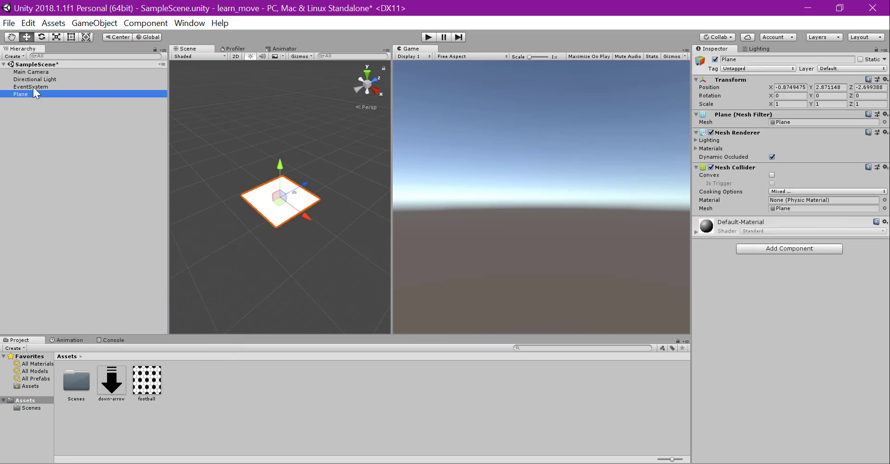
# Place the Main Camera at position 0, 5, -10 with X rotation 40, then nudge it higher above the plane.
pyautogui.click(37, 73)
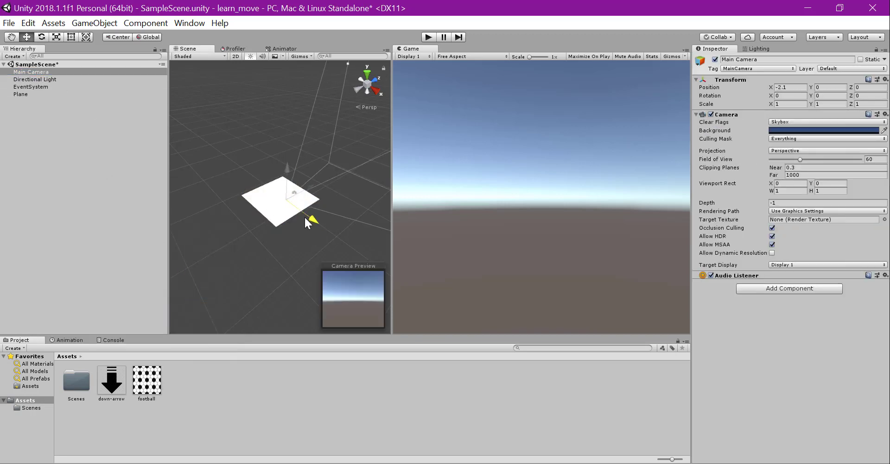
pyautogui.moveTo(304, 215); pyautogui.dragTo(219, 191)
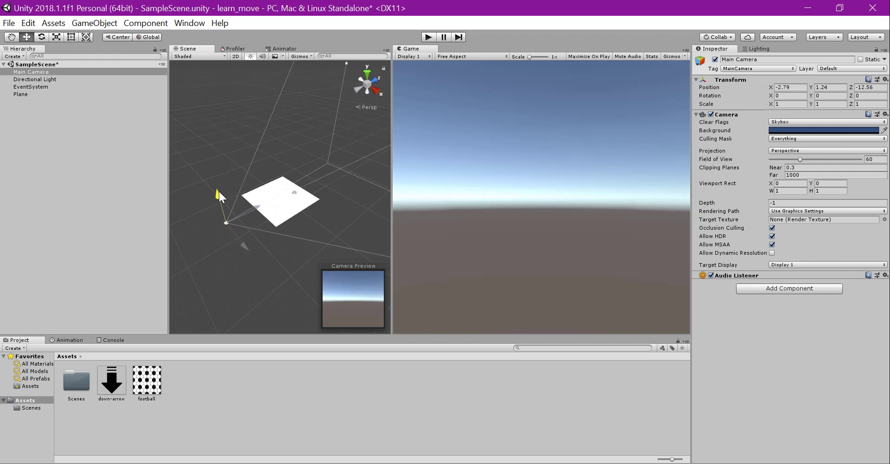
pyautogui.click(791, 87)
pyautogui.write('0')
pyautogui.click(798, 96)
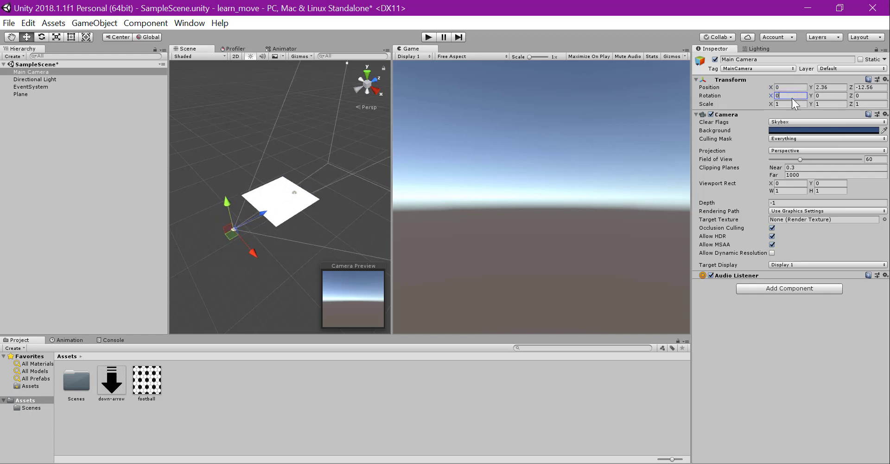
pyautogui.write('40')
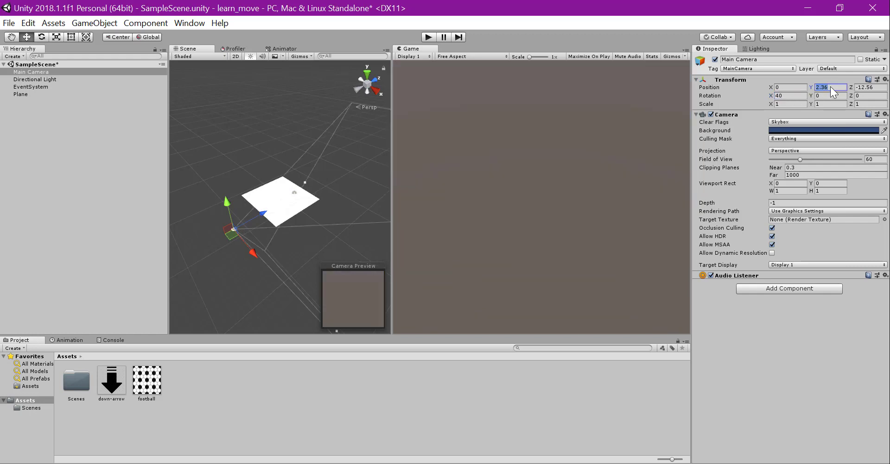
pyautogui.write('5')
pyautogui.click(866, 87)
pyautogui.write('-')
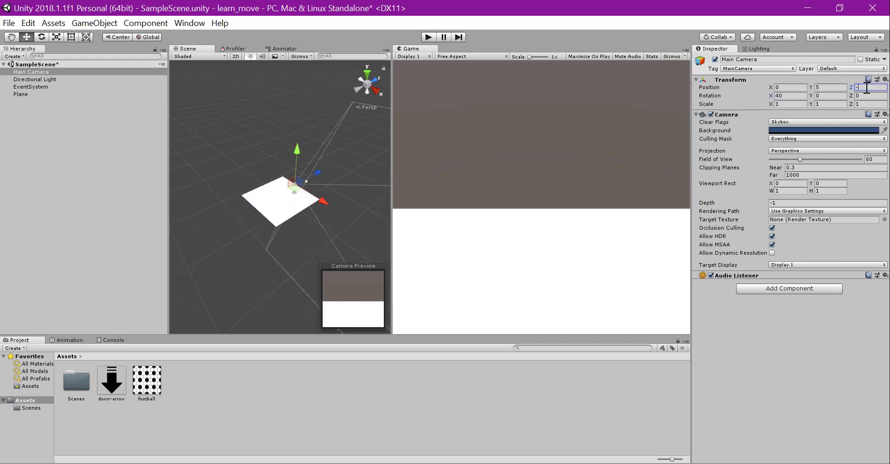
pyautogui.write('10')
pyautogui.moveTo(240, 175); pyautogui.dragTo(241, 162)
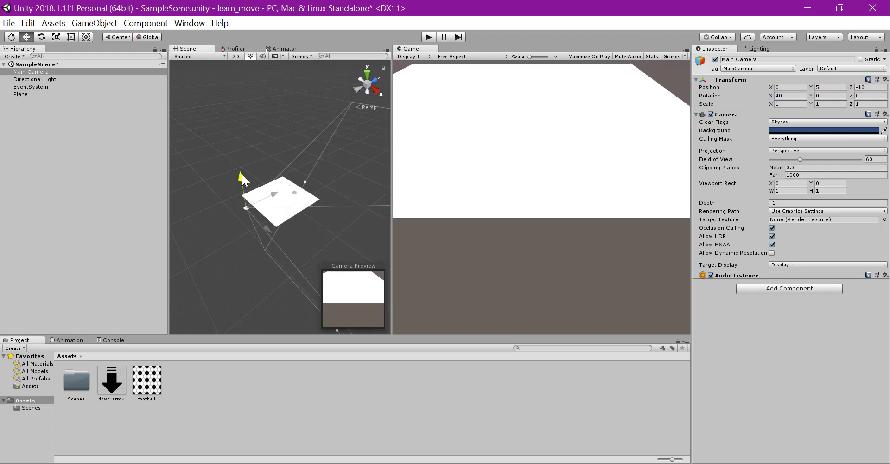
pyautogui.moveTo(265, 211); pyautogui.dragTo(264, 210)
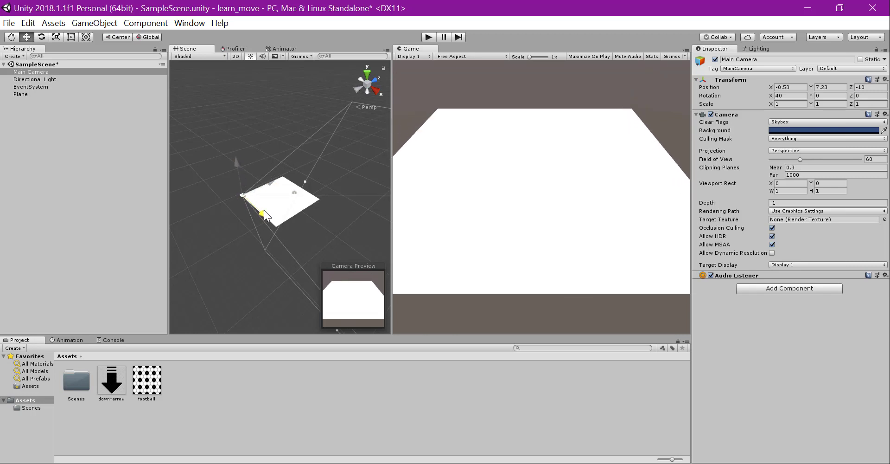
pyautogui.moveTo(237, 162); pyautogui.dragTo(236, 159)
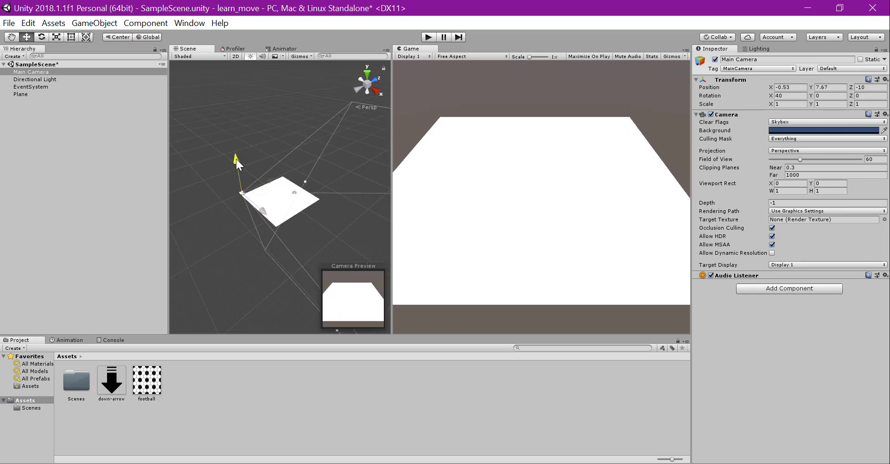
# Create a new material in the Project assets named 'floor'.
pyautogui.click(197, 381)
pyautogui.rightClick(196, 382)
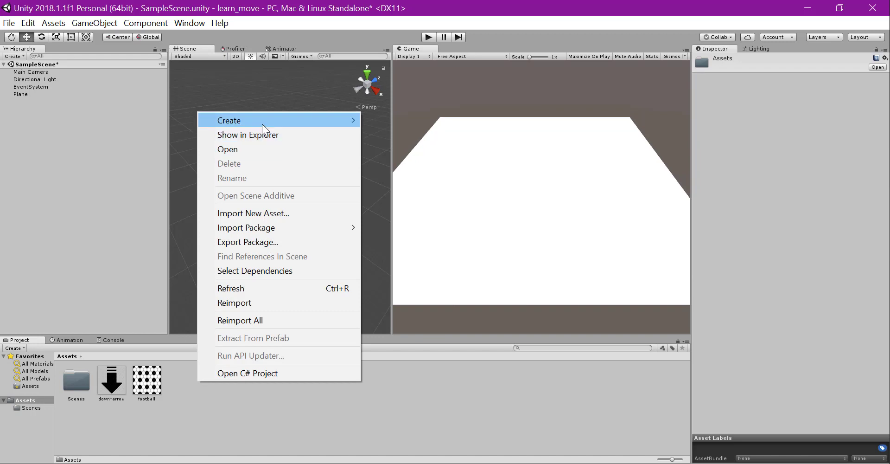
pyautogui.moveTo(316, 120)
pyautogui.click(407, 210)
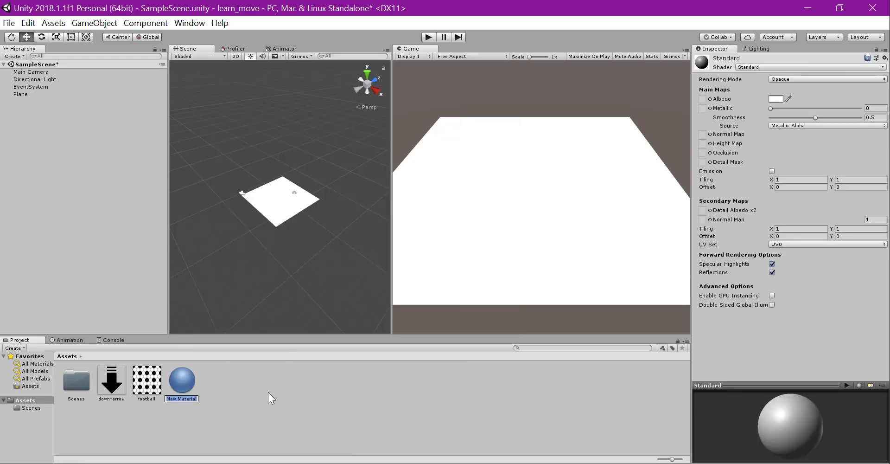
pyautogui.write('floor')
pyautogui.press('Return')
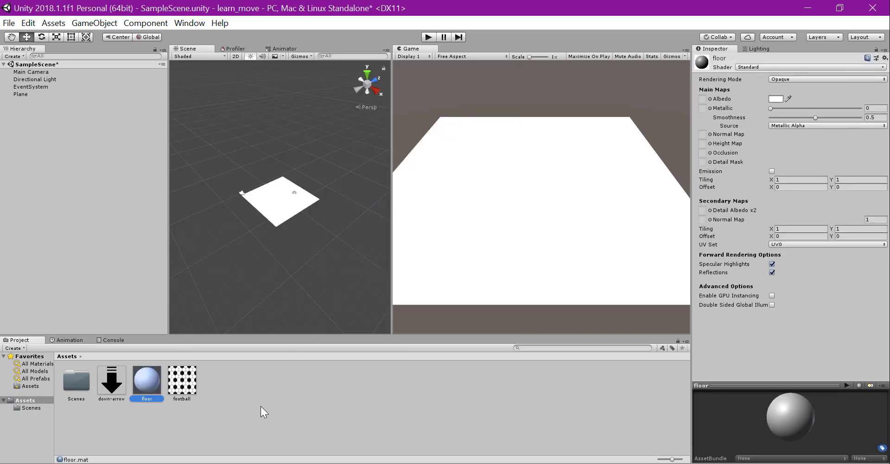
# Apply the floor material to the Plane and tint its albedo pale beige (B7AA83).
pyautogui.moveTo(158, 383); pyautogui.dragTo(270, 210)
pyautogui.click(774, 99)
pyautogui.moveTo(298, 221); pyautogui.dragTo(295, 233)
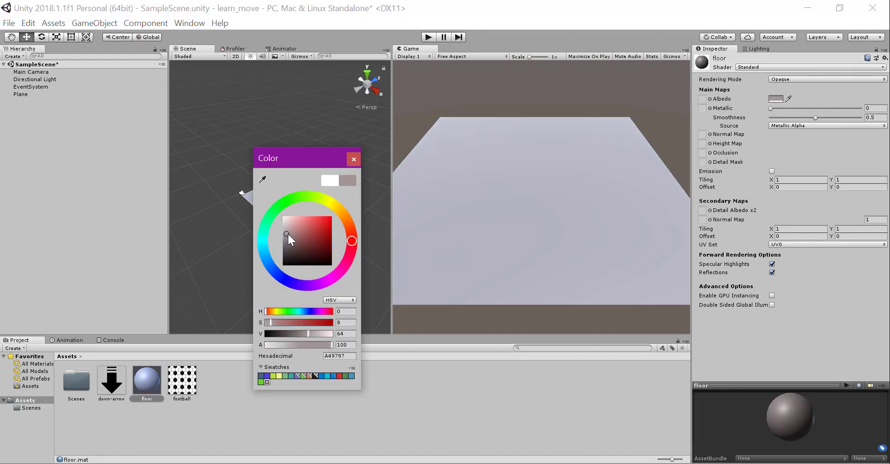
pyautogui.moveTo(329, 200); pyautogui.dragTo(341, 207)
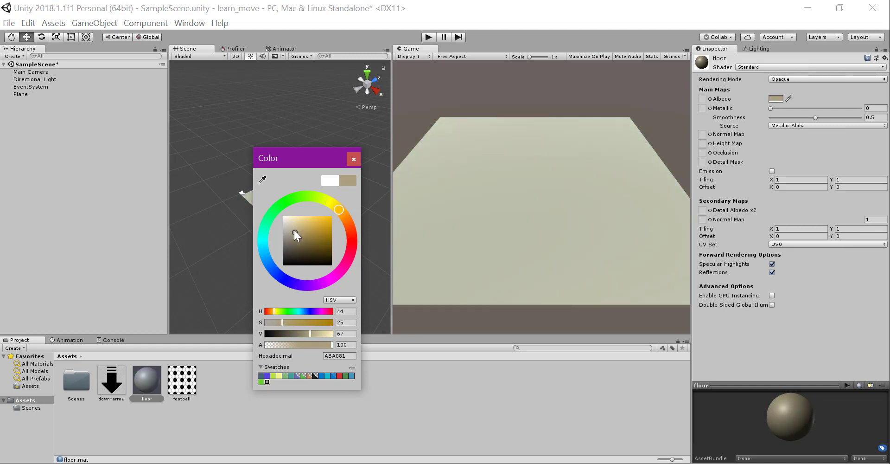
pyautogui.moveTo(295, 229); pyautogui.dragTo(297, 230)
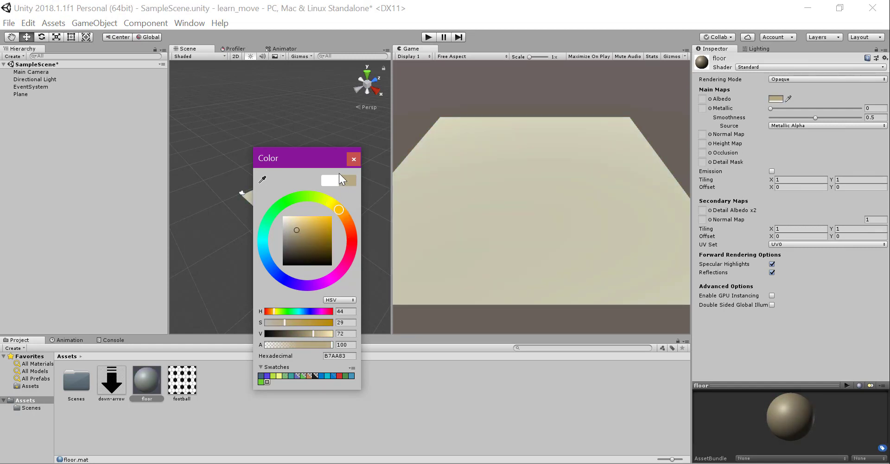
pyautogui.click(355, 159)
pyautogui.click(63, 110)
# Add a Sphere to the scene and raise it above the floor.
pyautogui.rightClick(63, 109)
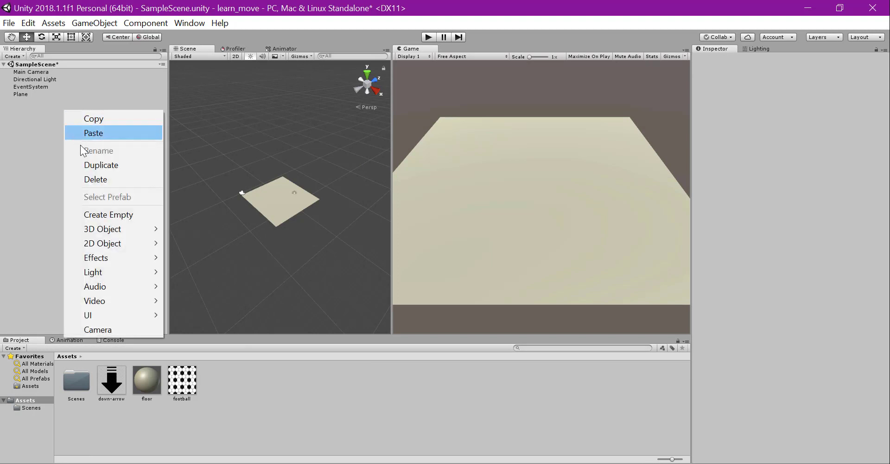
pyautogui.moveTo(102, 228)
pyautogui.click(240, 242)
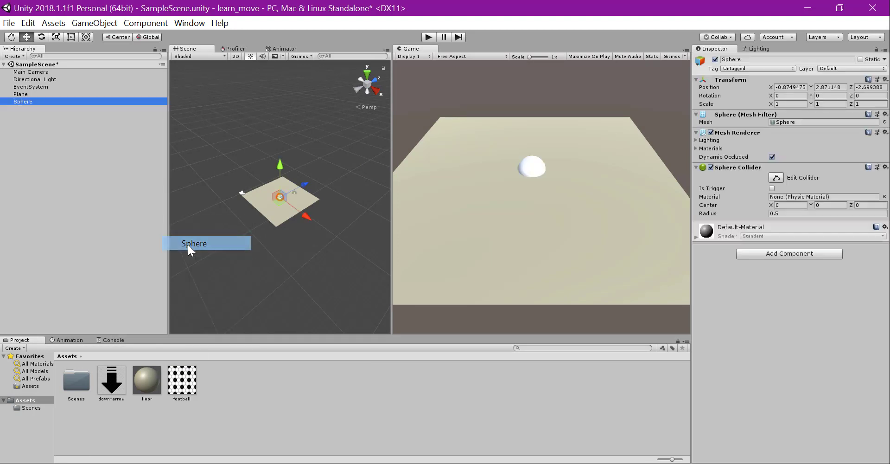
pyautogui.moveTo(283, 166); pyautogui.dragTo(279, 155)
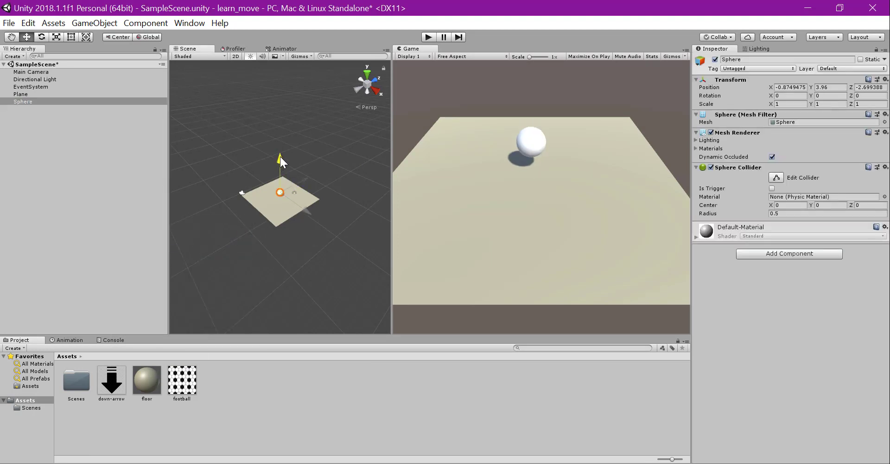
# Create a new material asset named 'ball'.
pyautogui.click(211, 401)
pyautogui.rightClick(216, 396)
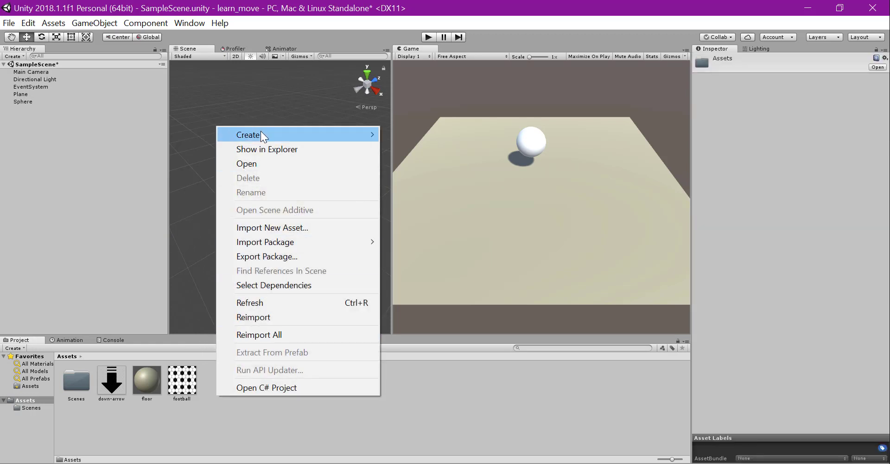
pyautogui.moveTo(261, 134)
pyautogui.click(422, 211)
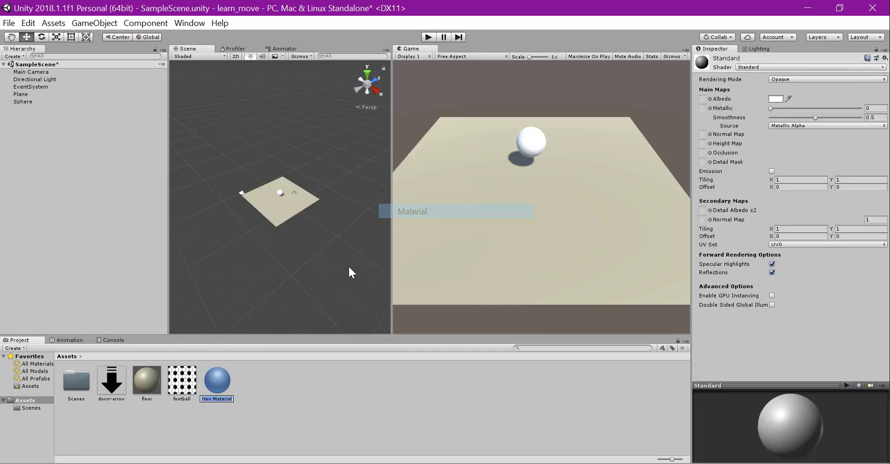
pyautogui.write('ball')
pyautogui.press('Return')
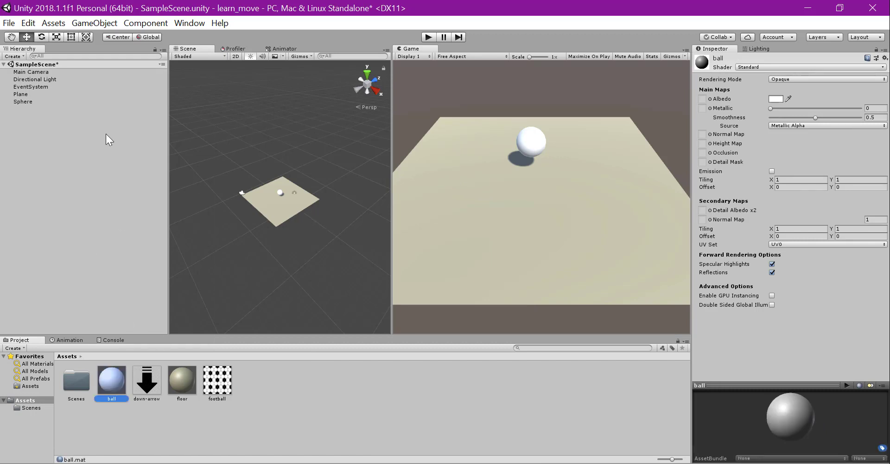
# Apply the ball material and football texture to the sphere, then raise it to Y 4.984.
pyautogui.doubleClick(32, 101)
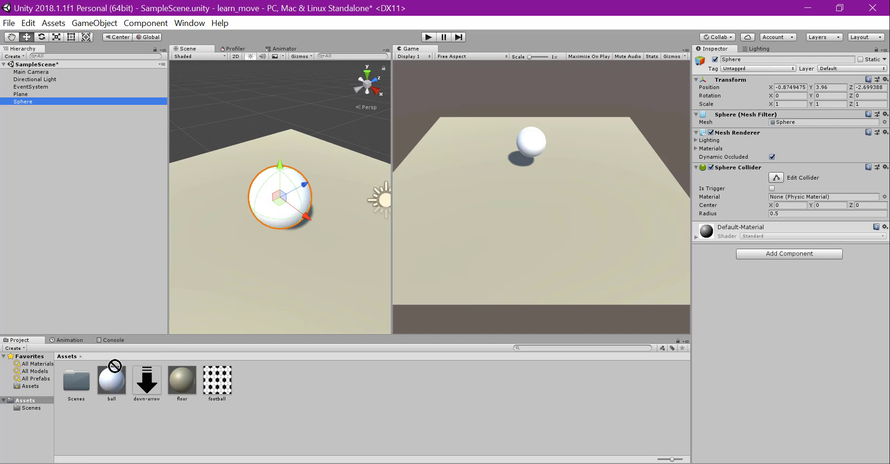
pyautogui.moveTo(114, 366); pyautogui.dragTo(281, 195)
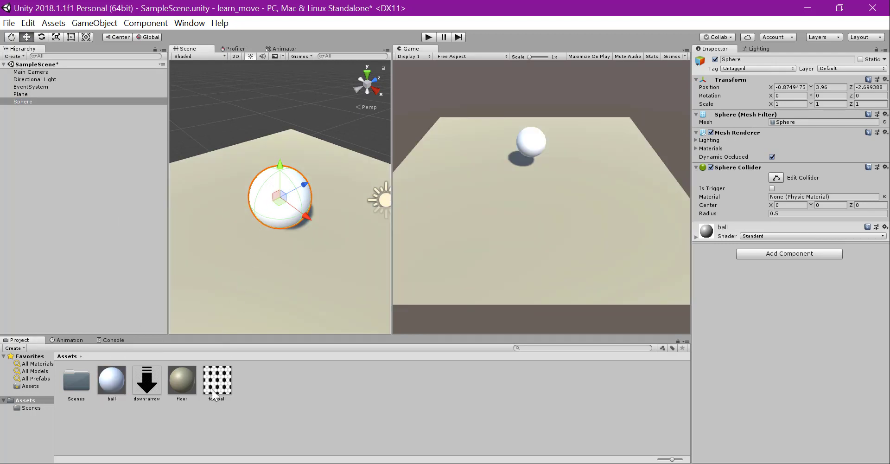
pyautogui.moveTo(212, 393)
pyautogui.mouseDown()
pyautogui.moveTo(695, 227)
pyautogui.moveTo(696, 160)
pyautogui.mouseUp()
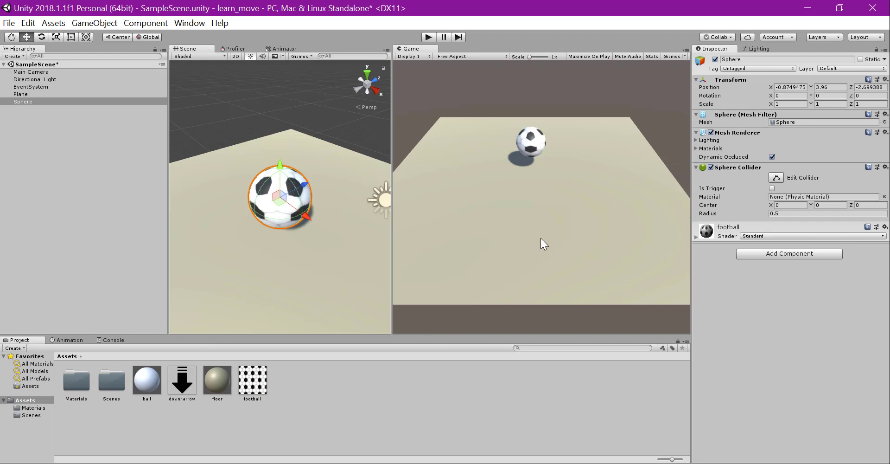
pyautogui.click(697, 237)
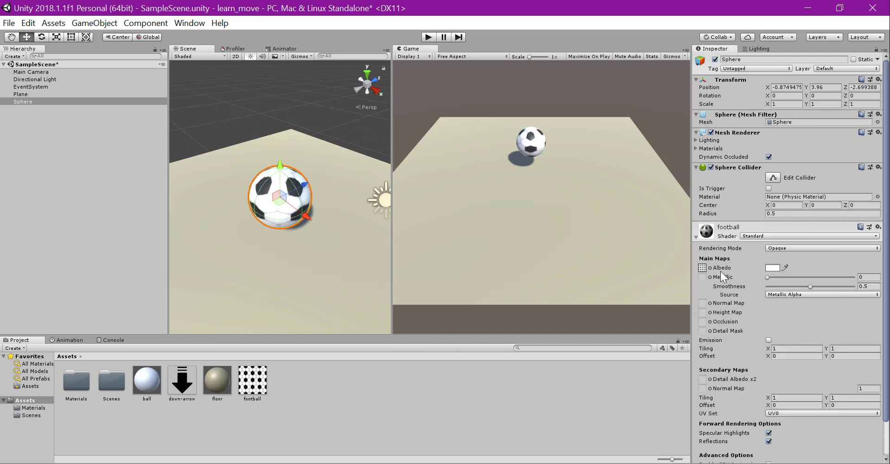
pyautogui.moveTo(280, 171)
pyautogui.mouseDown()
pyautogui.moveTo(298, 133)
pyautogui.moveTo(265, 140)
pyautogui.mouseUp()
# Add a Rigidbody to the football sphere and test in Play mode that it falls.
pyautogui.click(697, 237)
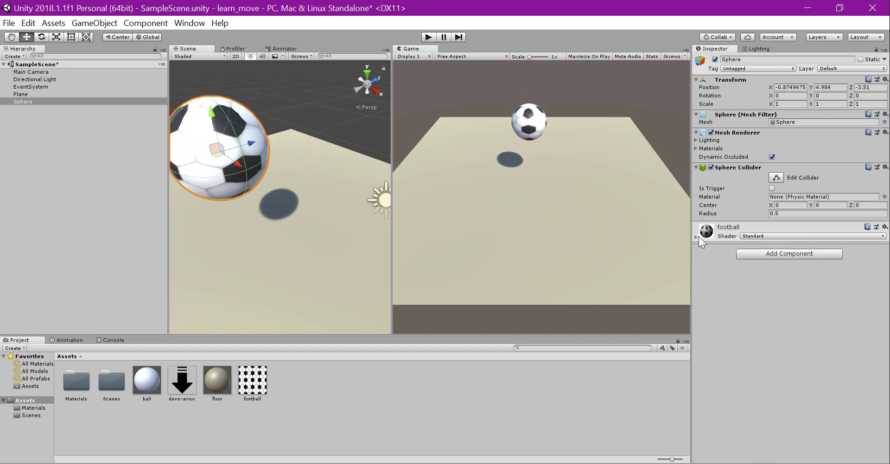
pyautogui.click(758, 256)
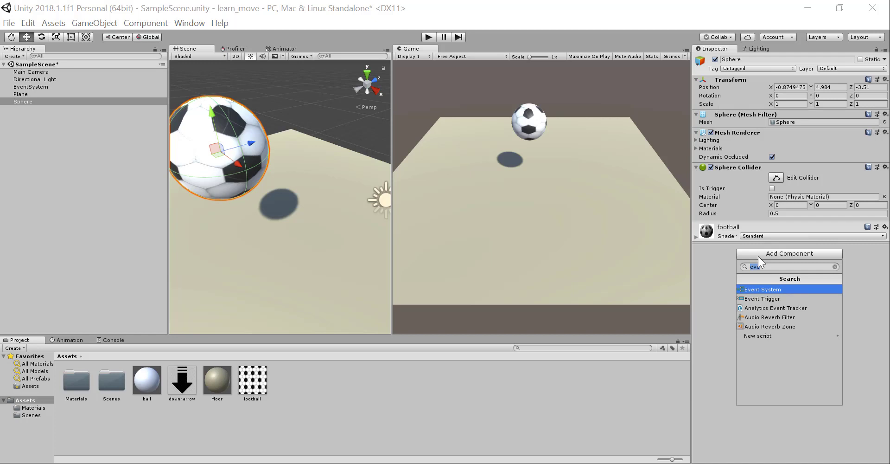
pyautogui.write('rigi')
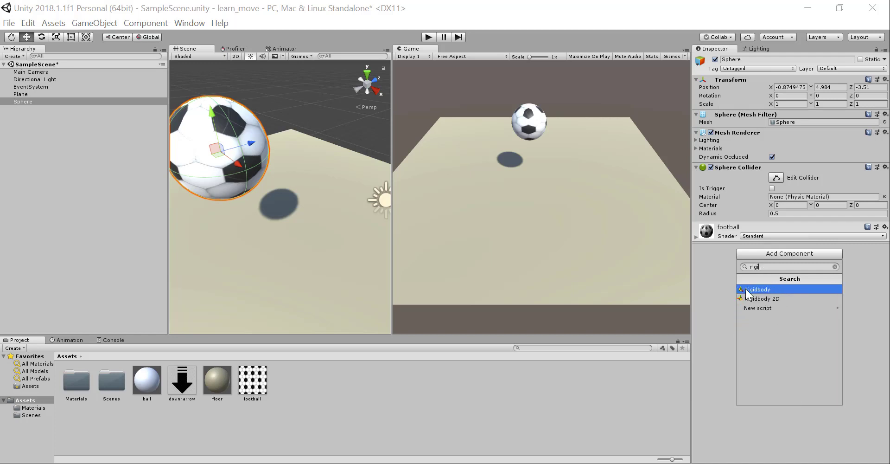
pyautogui.click(746, 289)
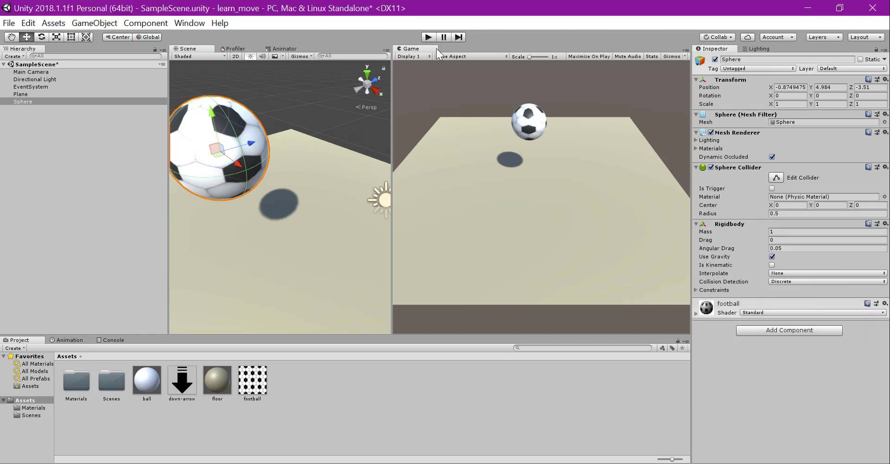
pyautogui.click(429, 37)
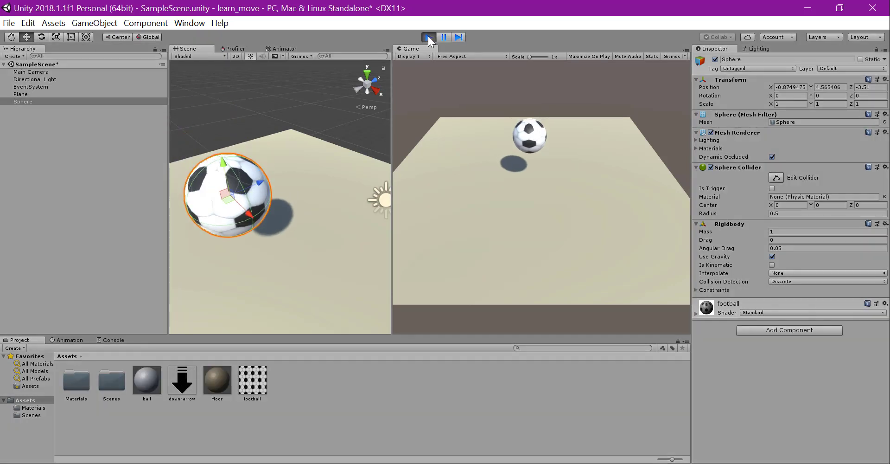
pyautogui.click(429, 37)
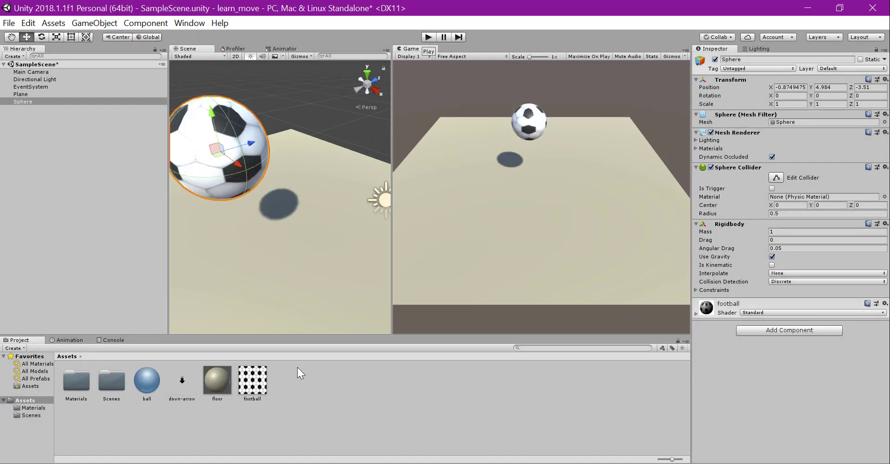
# Create a C# script named Player in Assets and start declaring a public float field.
pyautogui.rightClick(301, 396)
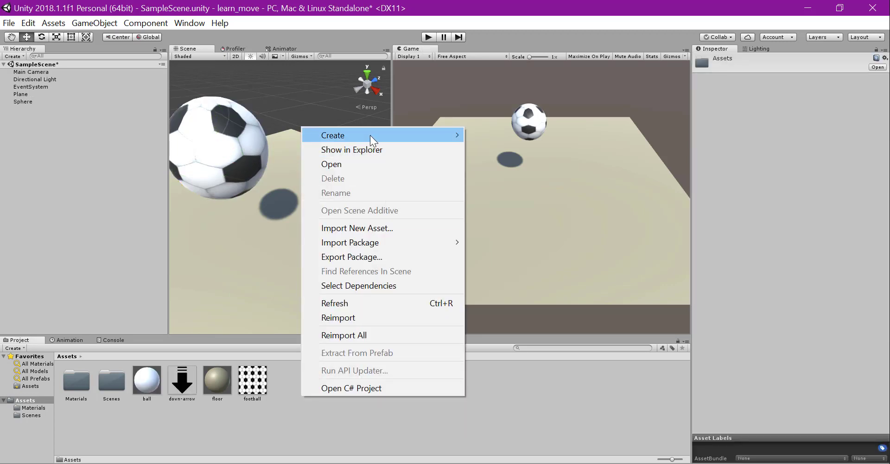
pyautogui.moveTo(370, 135)
pyautogui.click(491, 87)
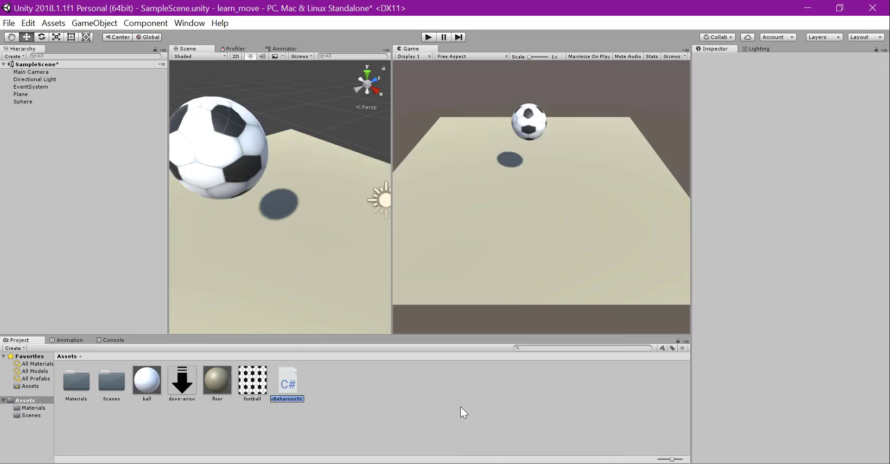
pyautogui.write('Pla')
pyautogui.write('public ')
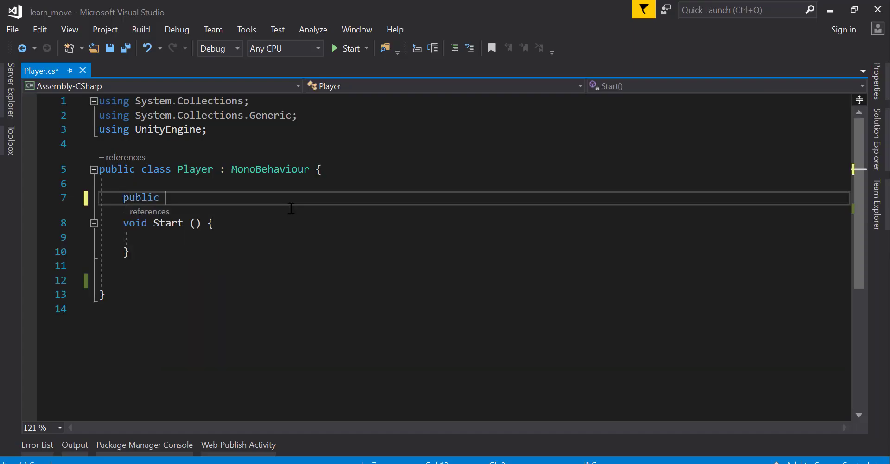
pyautogui.write('float ')
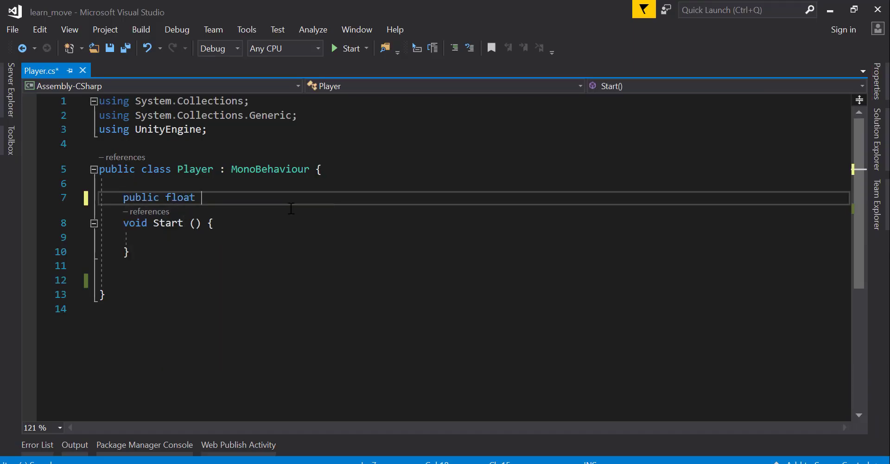
pyautogui.write('speed=1')
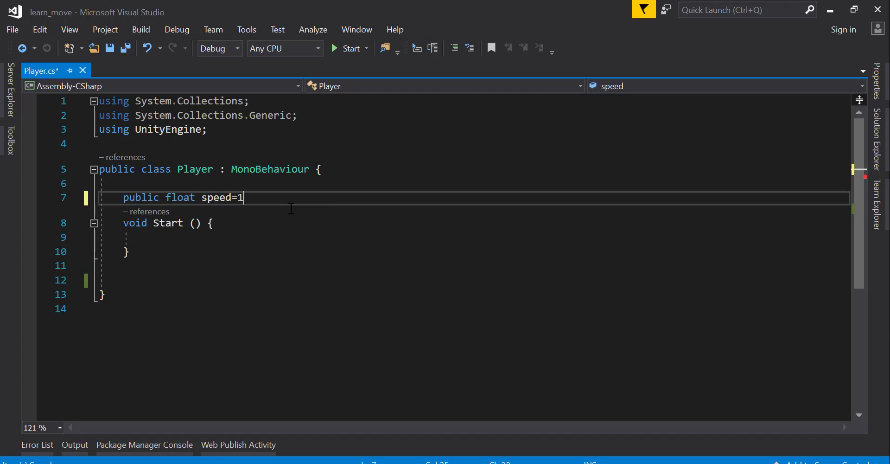
pyautogui.write(' 10f;')
pyautogui.write('0')
# Save the Player script and add a public float maxSpeed = 5f field.
pyautogui.hotkey('ctrl', 's')
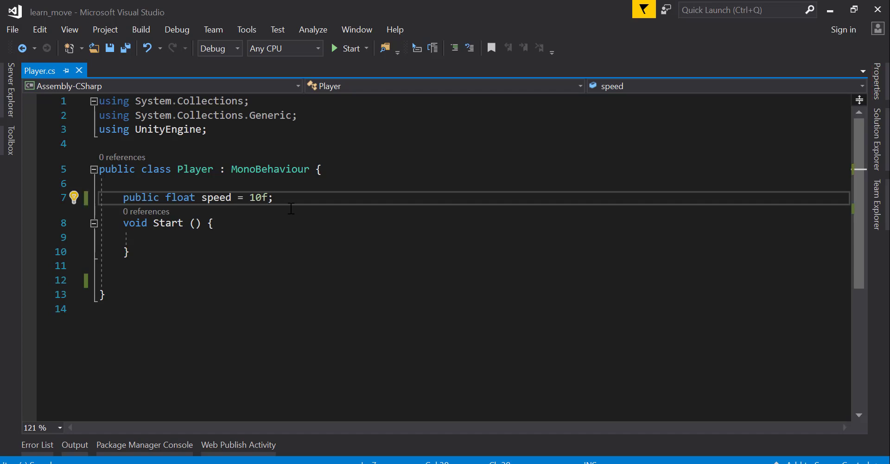
pyautogui.press('Return')
pyautogui.press('Return')
pyautogui.write('public f')
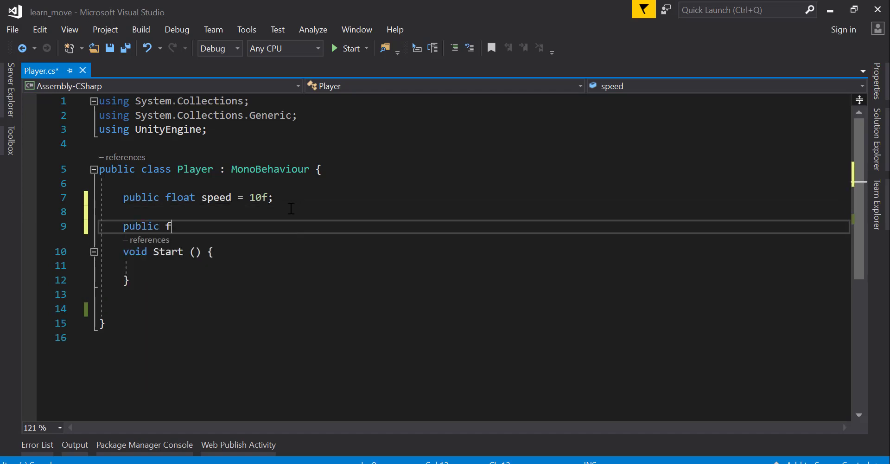
pyautogui.write('loat maxSpeed = 5f')
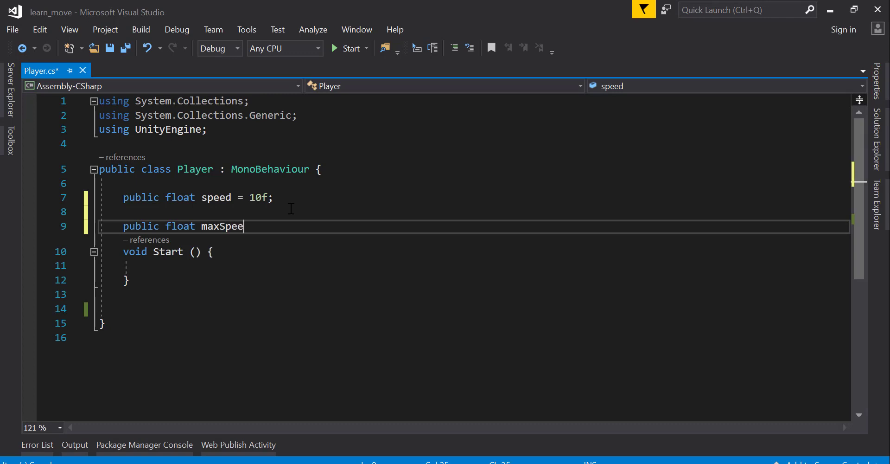
pyautogui.write(';')
pyautogui.press('Return')
pyautogui.press('Return')
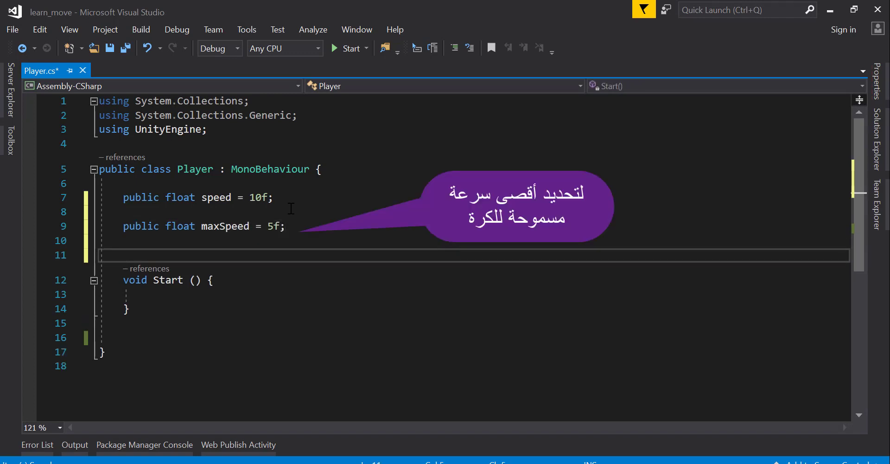
# Declare a Rigidbody rb and bool flags left, right, up, down set to false.
pyautogui.write('Rigi')
pyautogui.press('space')
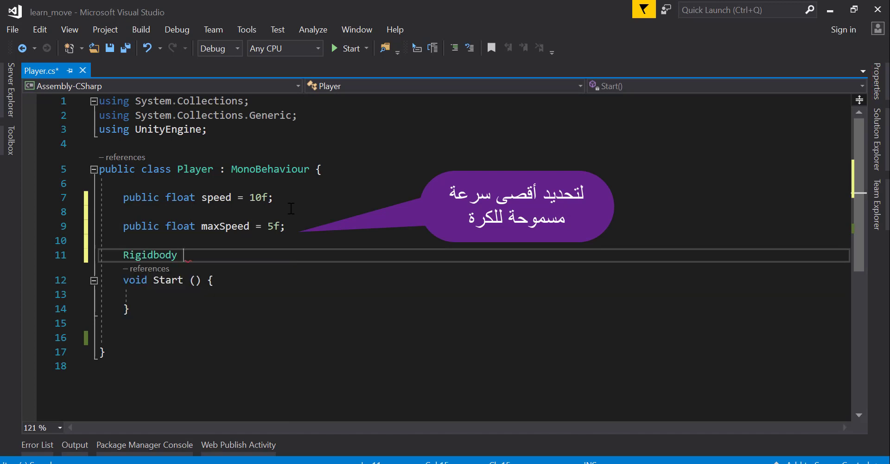
pyautogui.write(';')
pyautogui.press('Return')
pyautogui.press('Return')
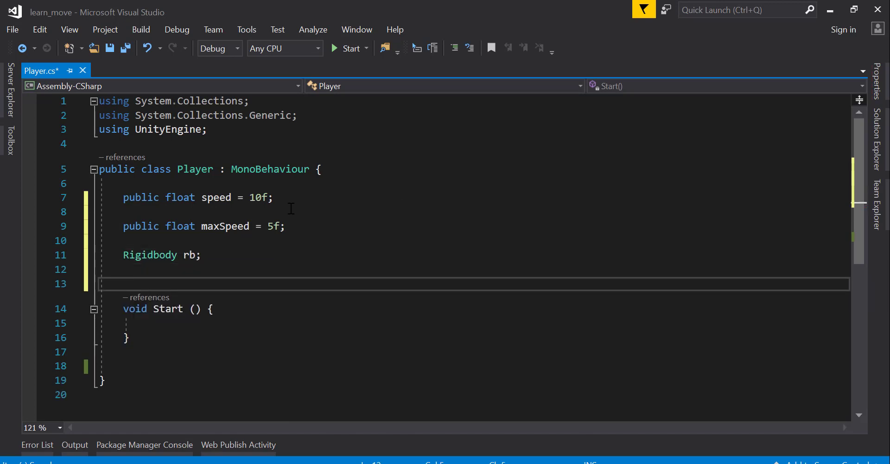
pyautogui.write('bool left')
pyautogui.write(' , ')
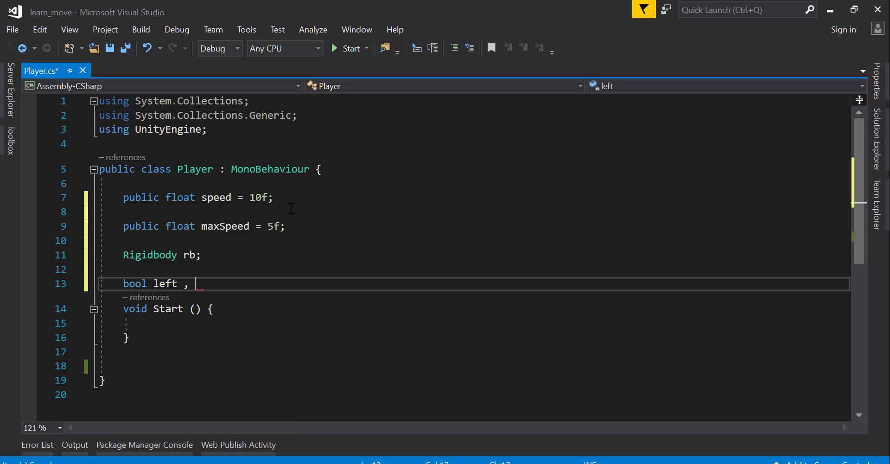
pyautogui.write('right')
pyautogui.write('up ,down')
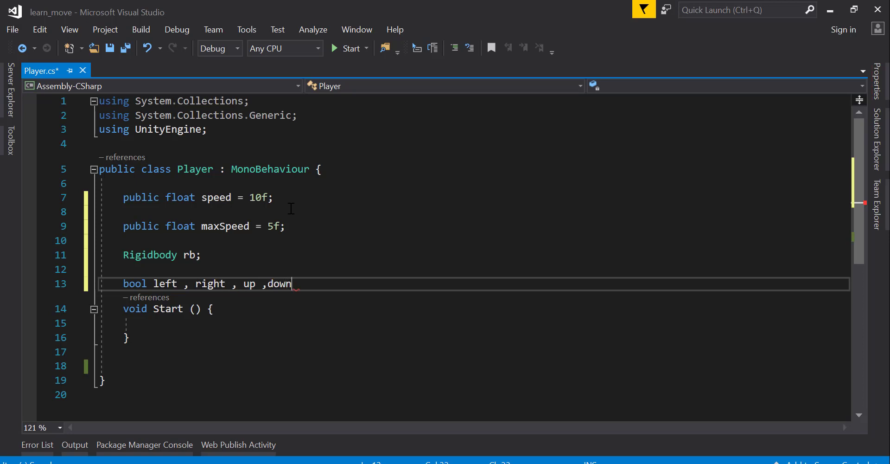
pyautogui.write('false;')
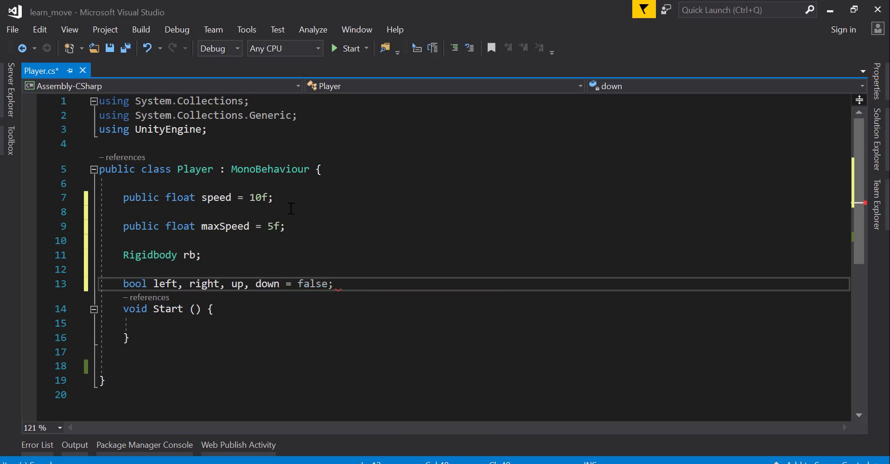
pyautogui.press('Return')
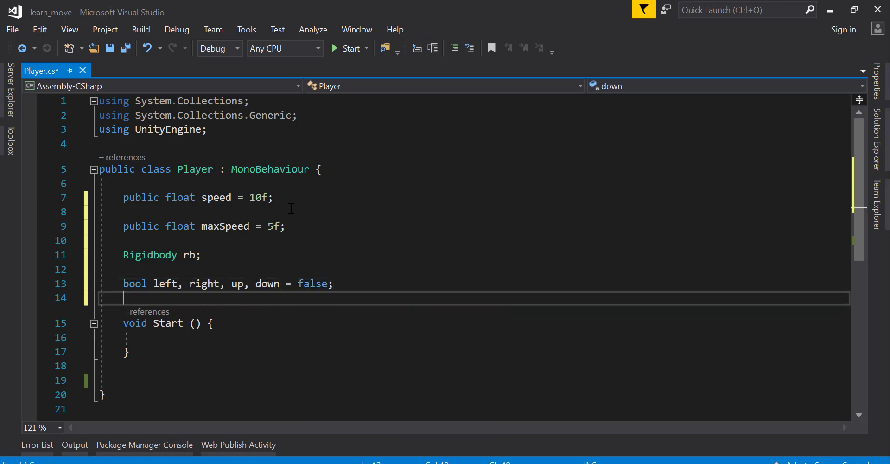
# Write rb = GetComponent<Rigidbody>(); inside Start() and move to the empty line 19 below it.
pyautogui.click(217, 341)
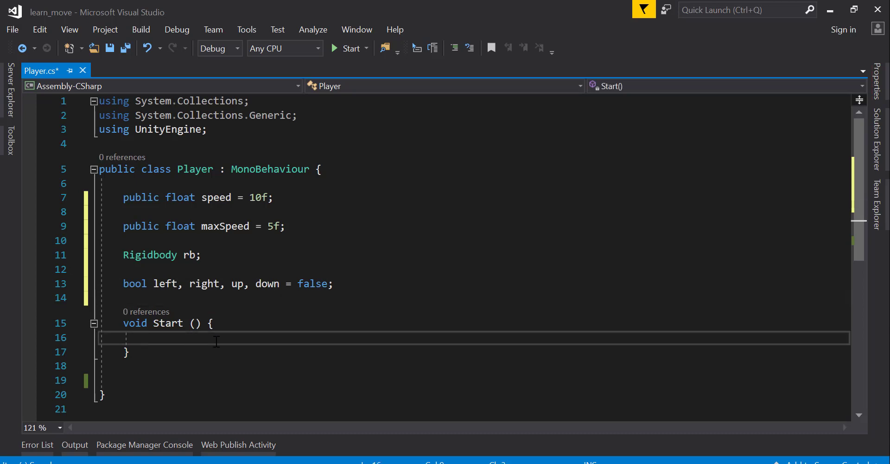
pyautogui.write('rb=G')
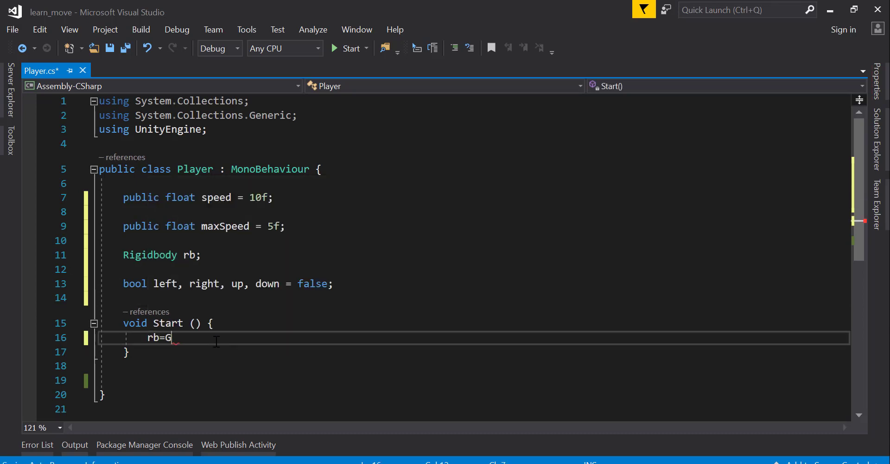
pyautogui.write('etcomp')
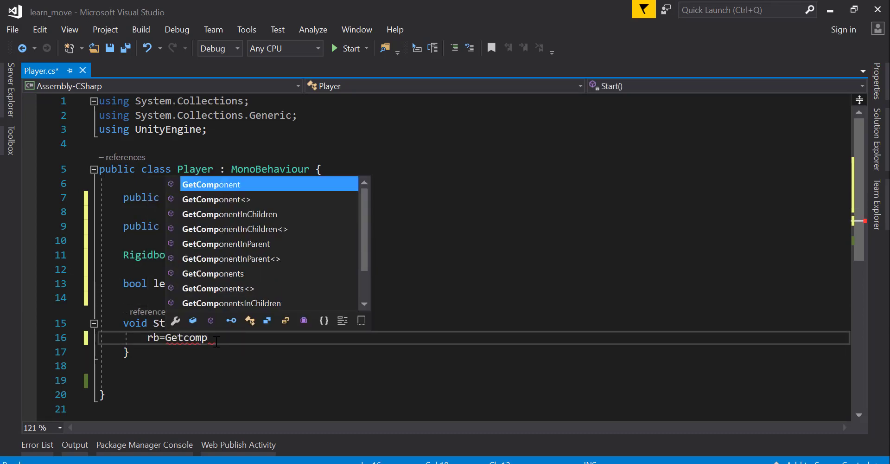
pyautogui.press('Tab')
pyautogui.write('<Rig')
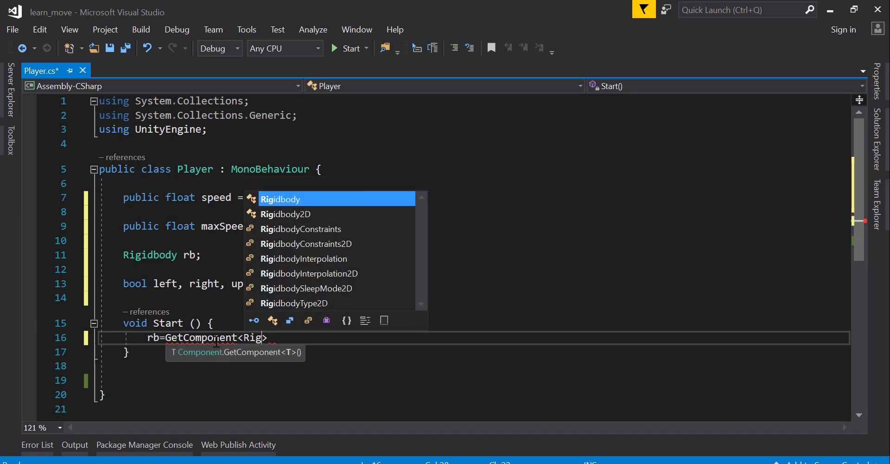
pyautogui.press('Tab')
pyautogui.write('>()')
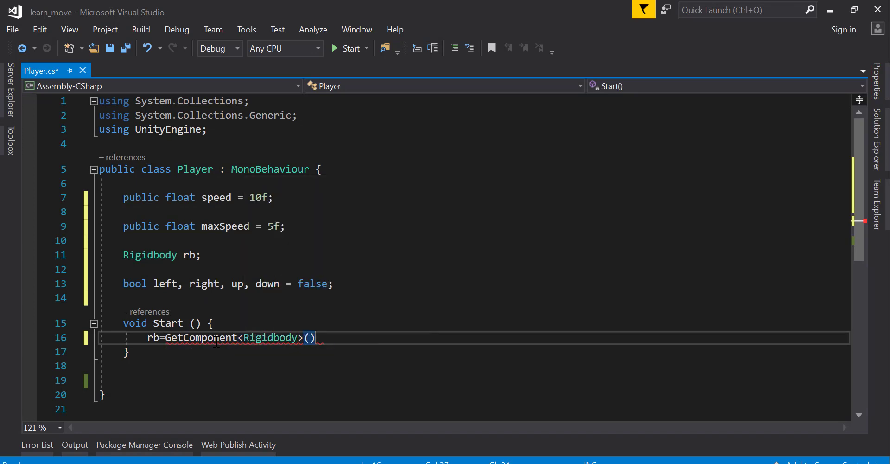
pyautogui.write(';')
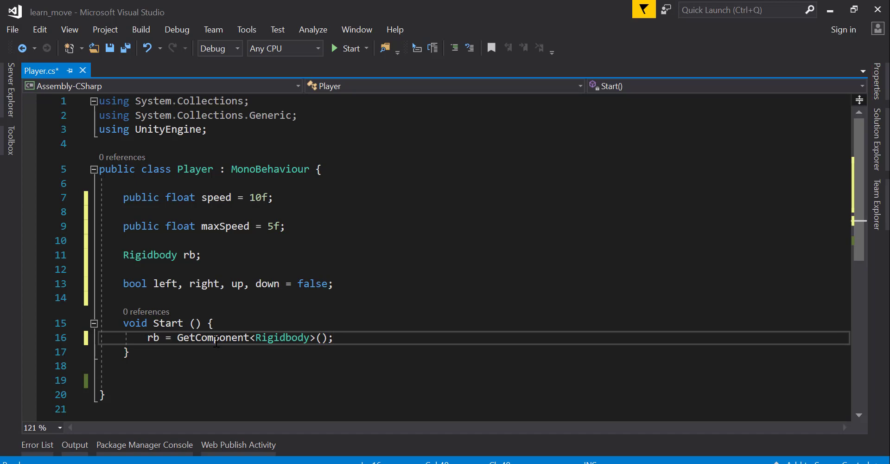
pyautogui.scroll(-3, 217, 345)
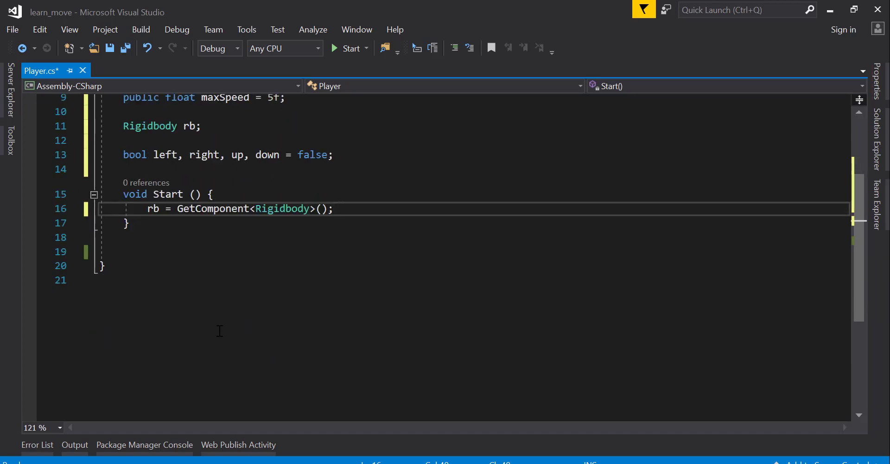
pyautogui.click(192, 237)
pyautogui.click(192, 251)
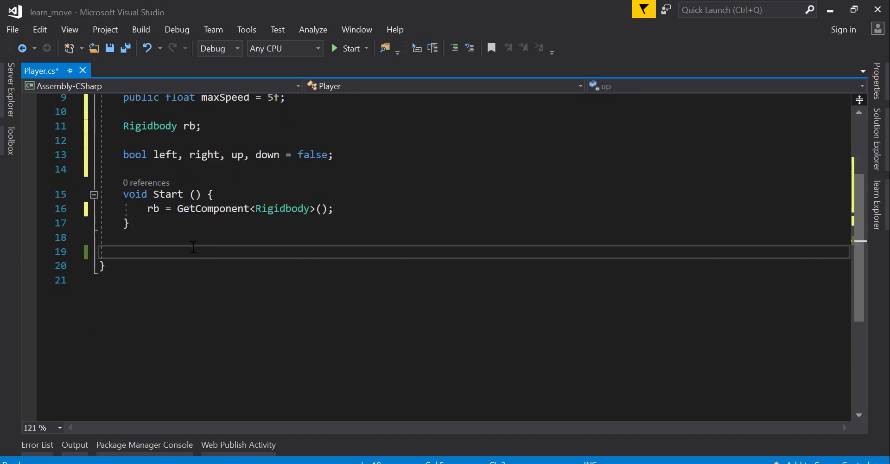
pyautogui.scroll(-1, 193, 247)
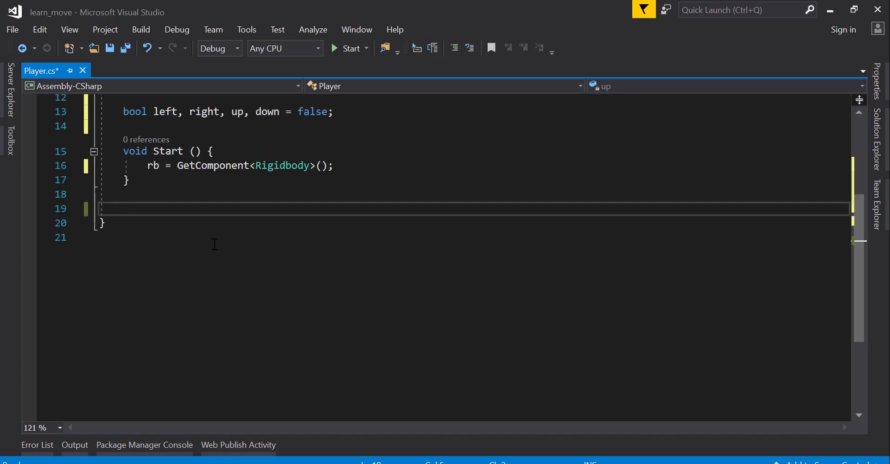
# Add a FixedUpdate() method that begins with Vector3 force = Vector3.zero;.
pyautogui.write('void Fi')
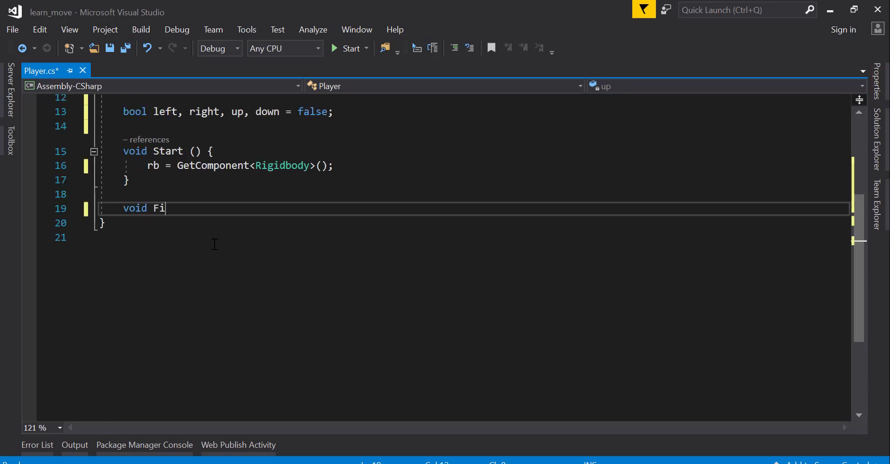
pyautogui.write('xedUpdate')
pyautogui.write('() {')
pyautogui.press('Return')
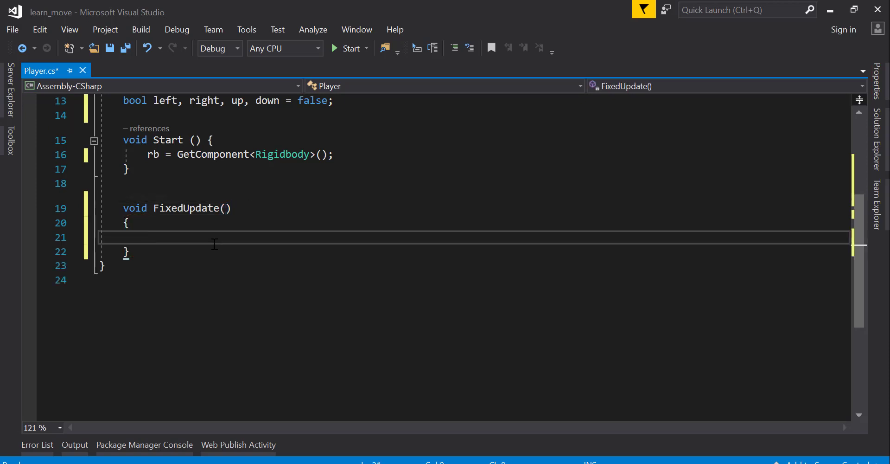
pyautogui.write('Vecto')
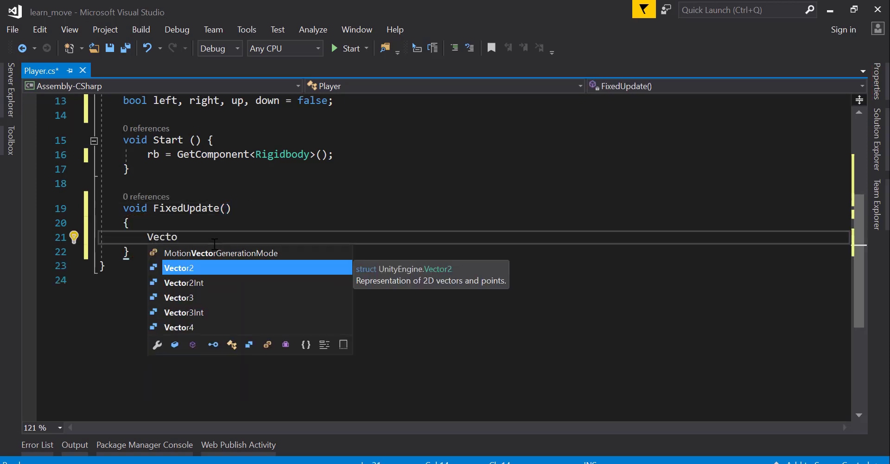
pyautogui.press('Down')
pyautogui.press('Down')
pyautogui.press('Tab')
pyautogui.write('for')
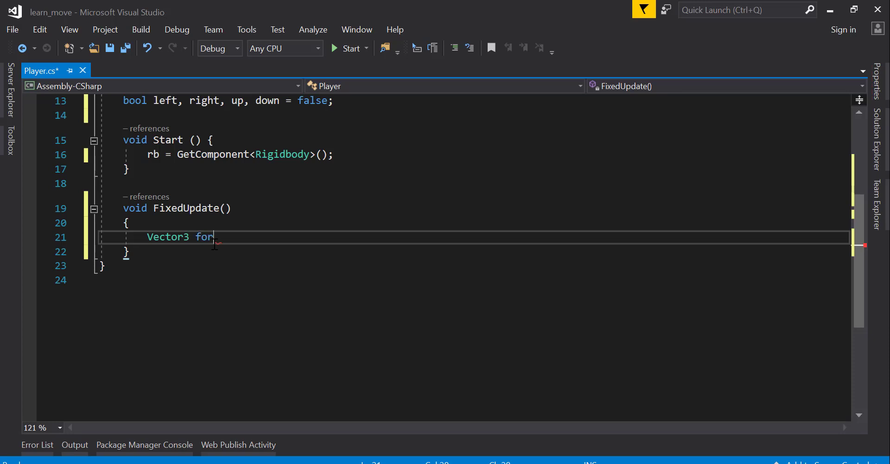
pyautogui.write('ce = Vect')
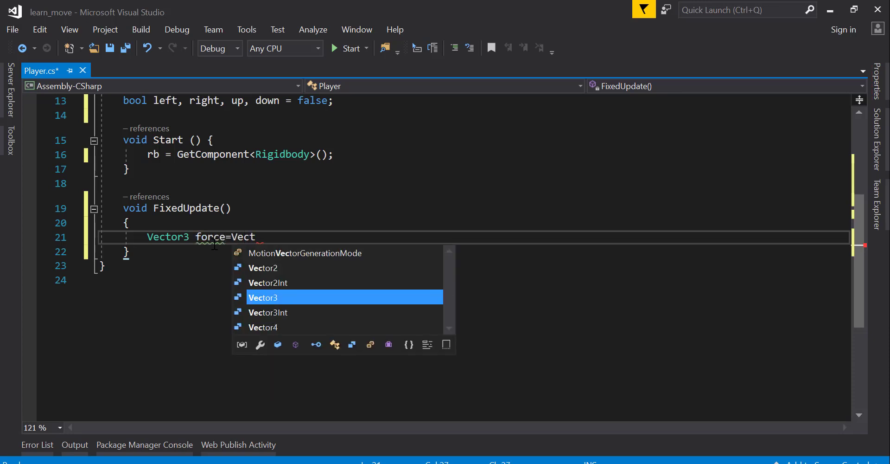
pyautogui.write('or3.z')
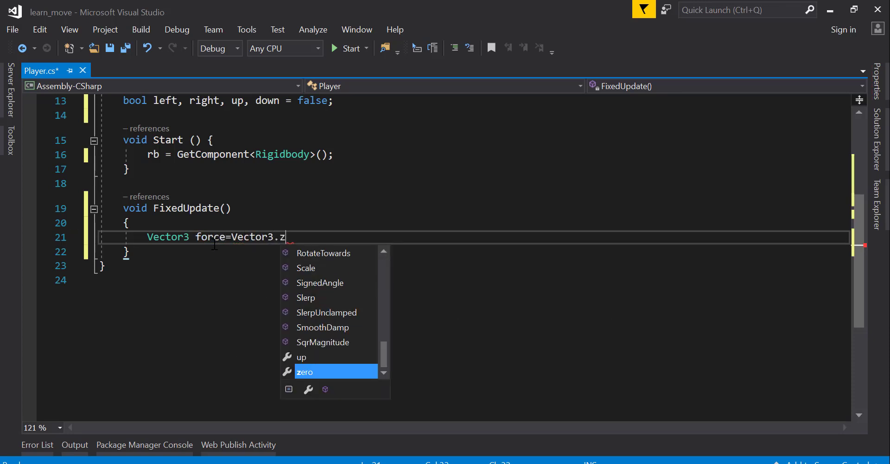
pyautogui.press('Tab')
pyautogui.write(';')
pyautogui.press('Return')
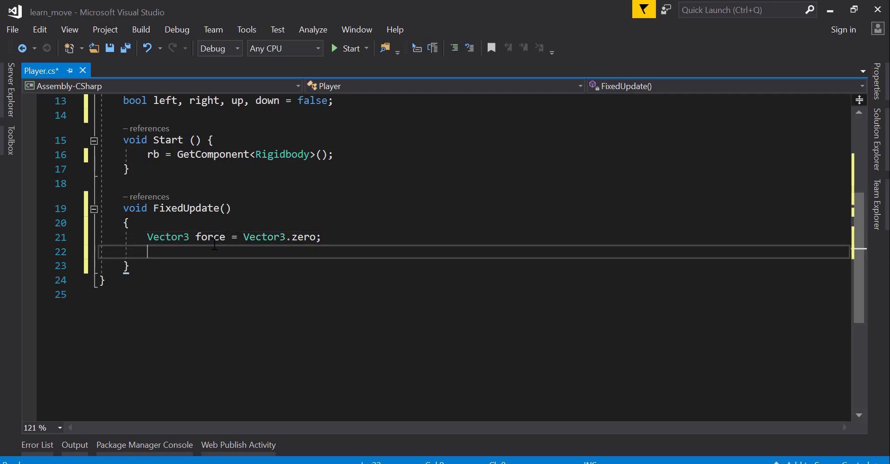
# Add an if (left) block setting force.x = -speed.
pyautogui.write('if(lef')
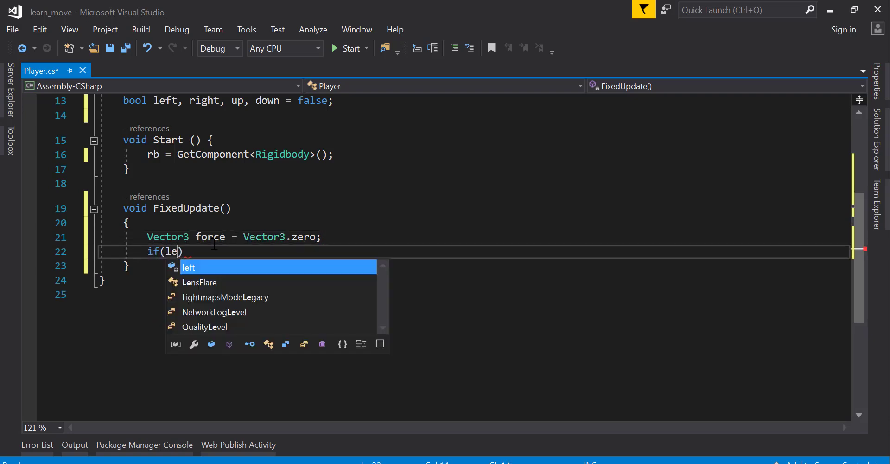
pyautogui.press('Tab')
pyautogui.write(')')
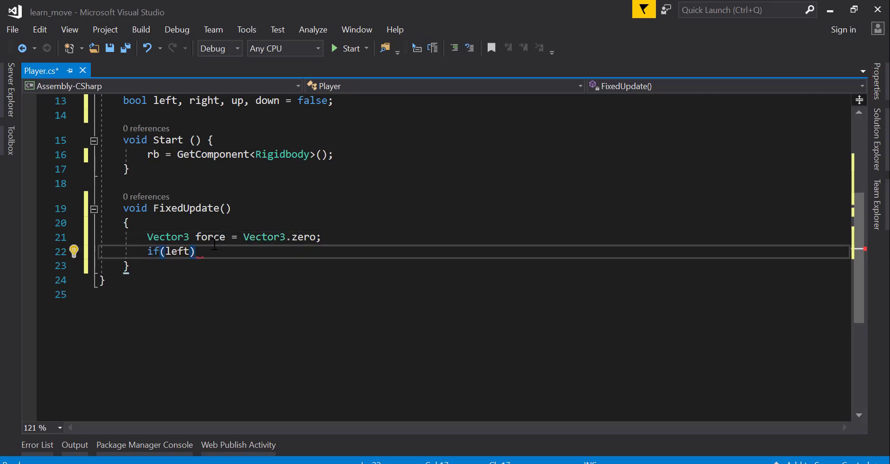
pyautogui.press('Return')
pyautogui.write('{')
pyautogui.press('Return')
pyautogui.write('orce')
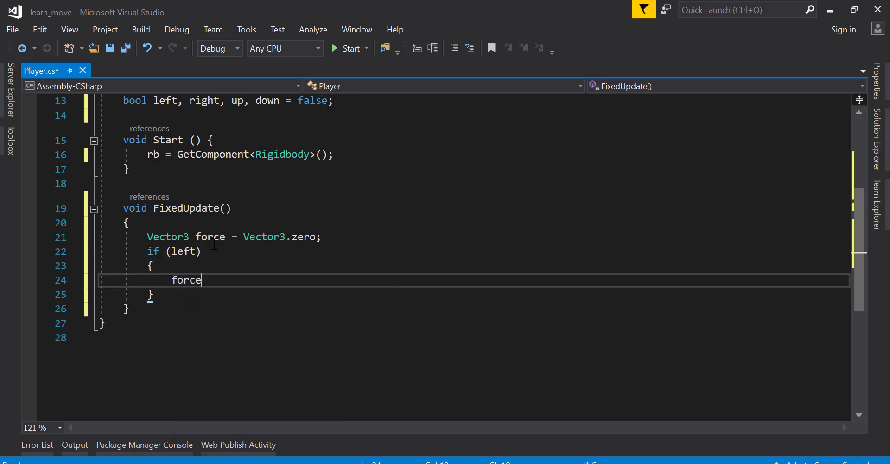
pyautogui.write('.x = ')
pyautogui.write('-spee')
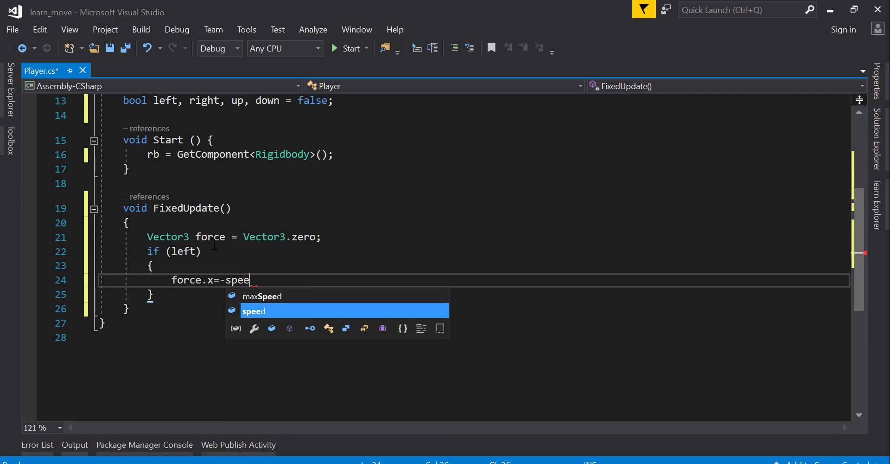
pyautogui.write('d;')
pyautogui.press('Down')
pyautogui.press('Return')
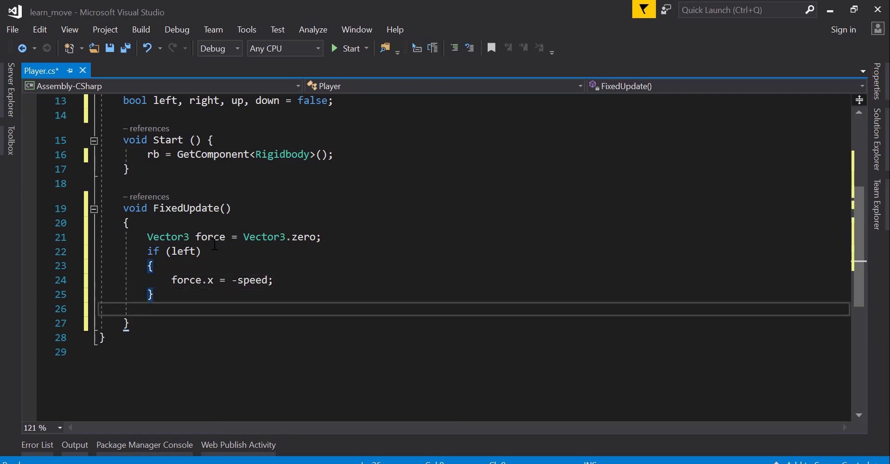
# Add an else if (right) block setting force.x = speed.
pyautogui.write('else if(')
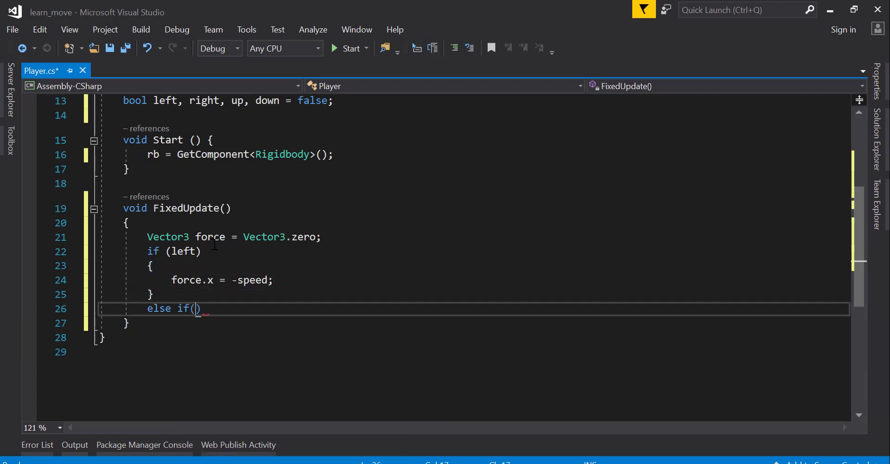
pyautogui.write('rig)')
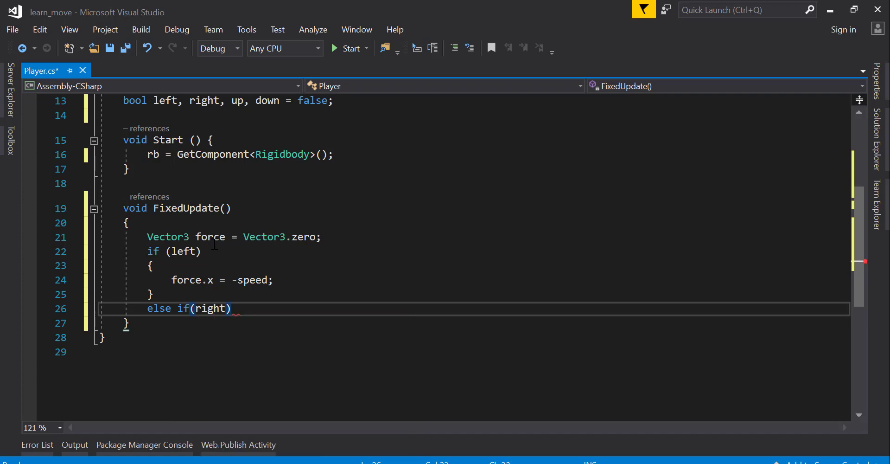
pyautogui.press('Return')
pyautogui.write('{')
pyautogui.press('Return')
pyautogui.write('force.')
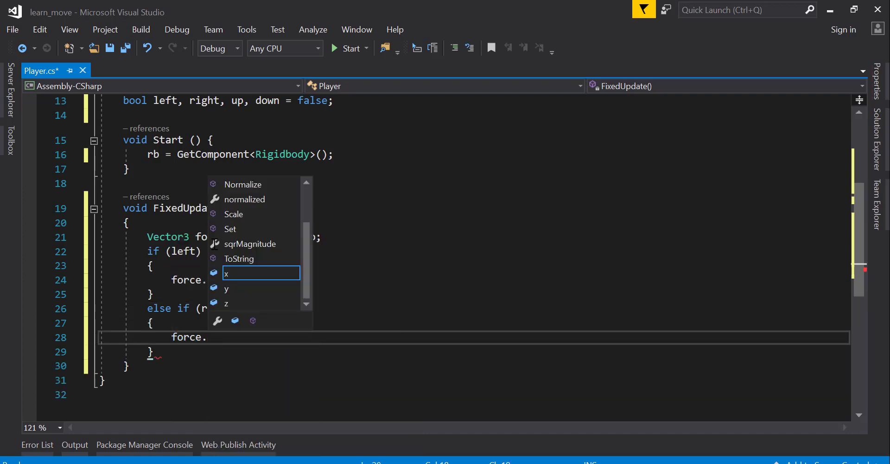
pyautogui.write('x=spe')
pyautogui.press('Tab')
pyautogui.write(';')
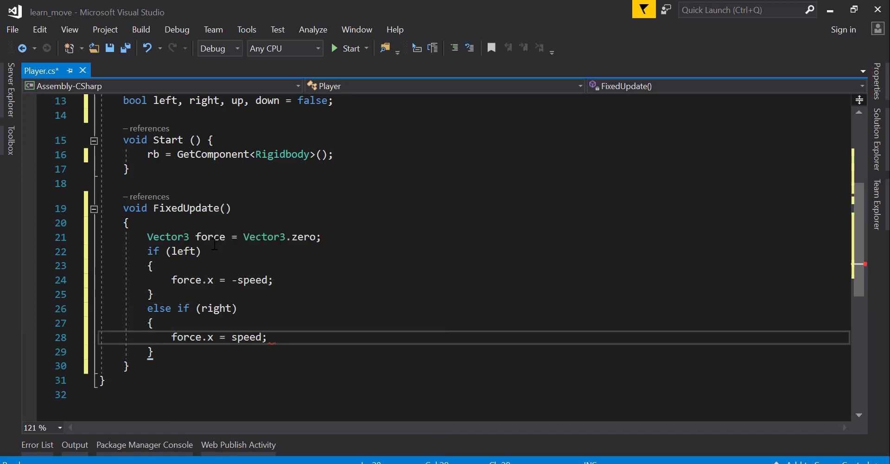
pyautogui.press('Down')
pyautogui.press('Return')
pyautogui.scroll(-4, 212, 245)
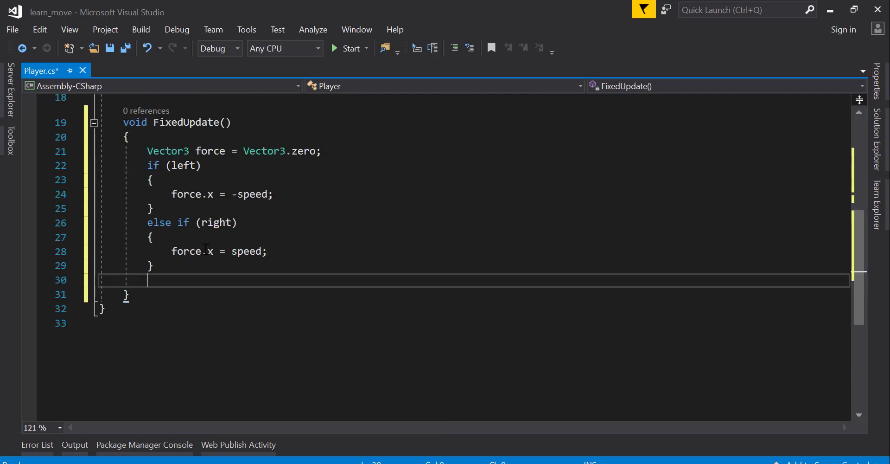
# Add an if (up) block assigning speed to force.z.
pyautogui.write('i')
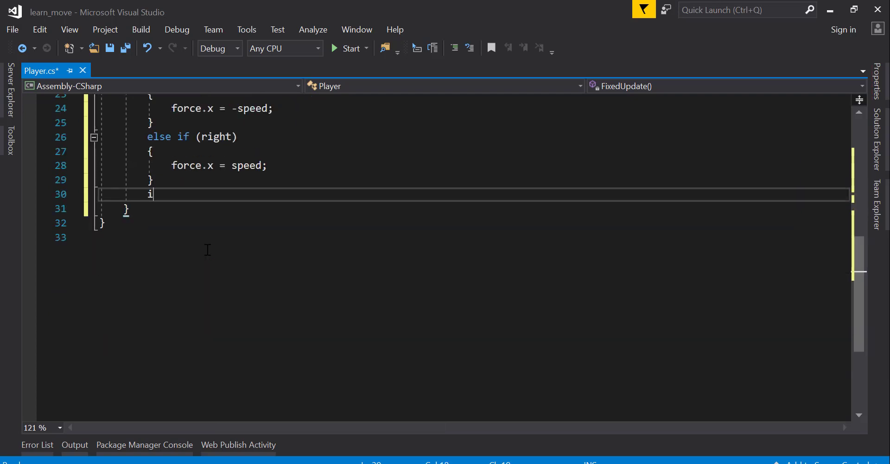
pyautogui.write('f(up')
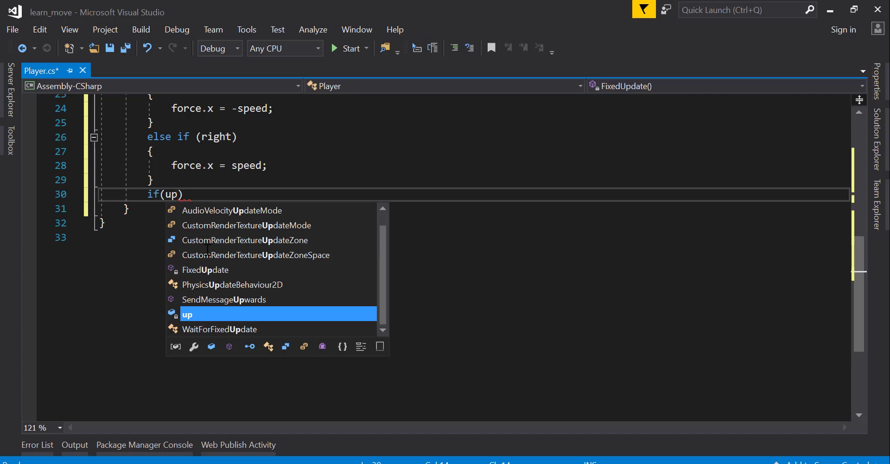
pyautogui.write('){')
pyautogui.press('Return')
pyautogui.write('fo')
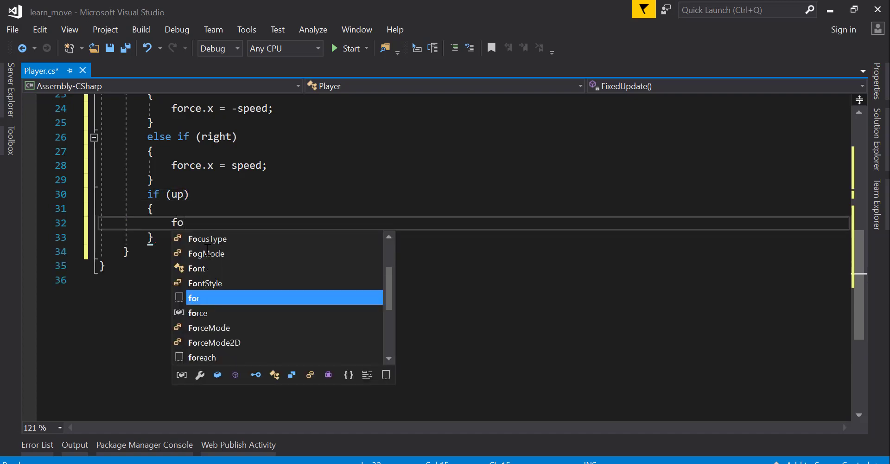
pyautogui.write('rce')
pyautogui.press('Escape')
pyautogui.write('.')
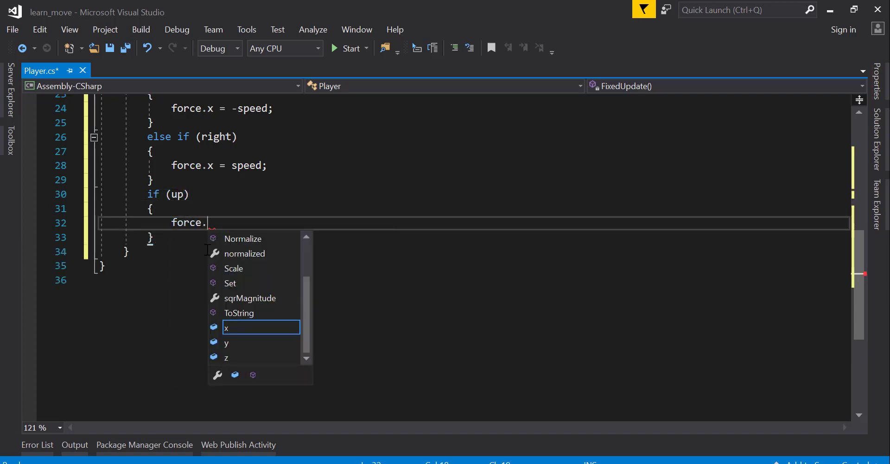
pyautogui.press('Down')
pyautogui.press('Down')
pyautogui.write('=spe')
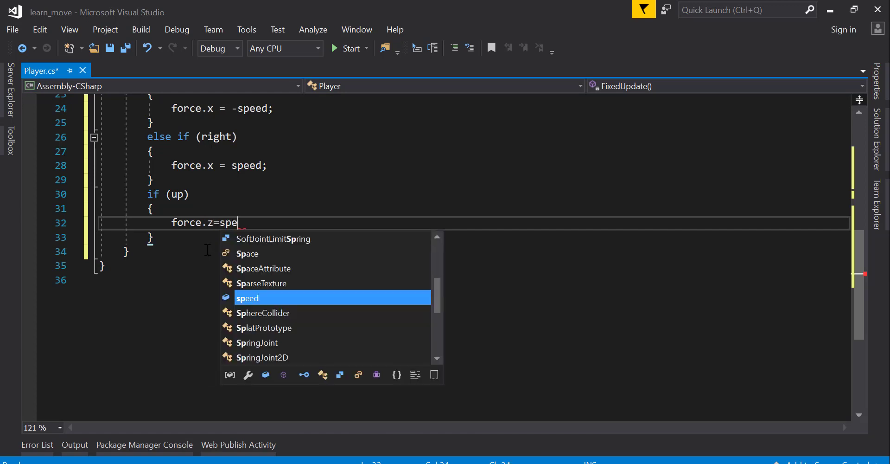
pyautogui.write('e')
pyautogui.press('Tab')
pyautogui.press('Return')
# Add an else if (down) block setting force.z = -speed, then return to the up assignment on line 32.
pyautogui.write('el')
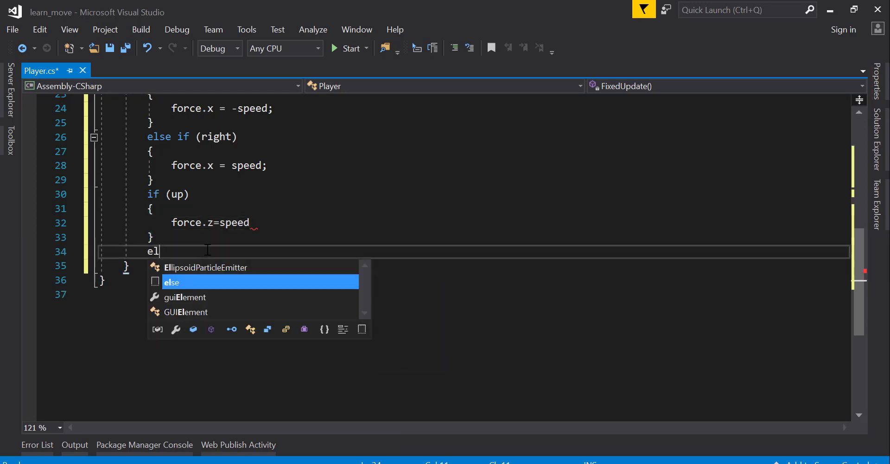
pyautogui.press('Tab')
pyautogui.write('if(d')
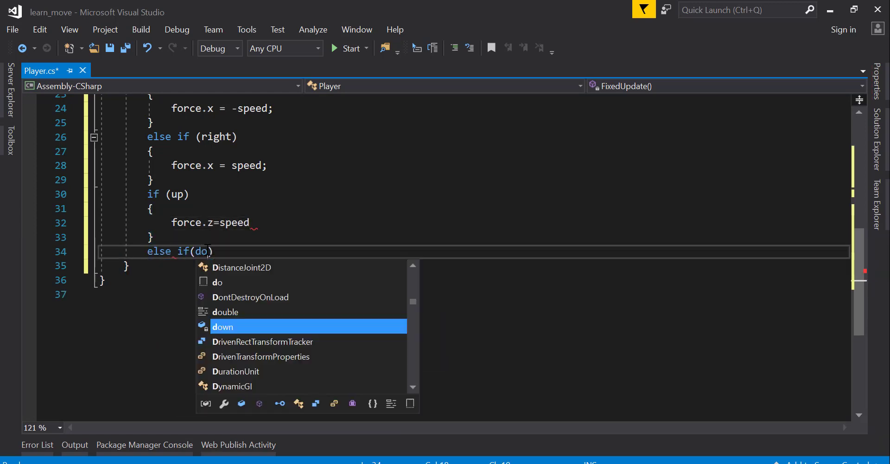
pyautogui.write('own){')
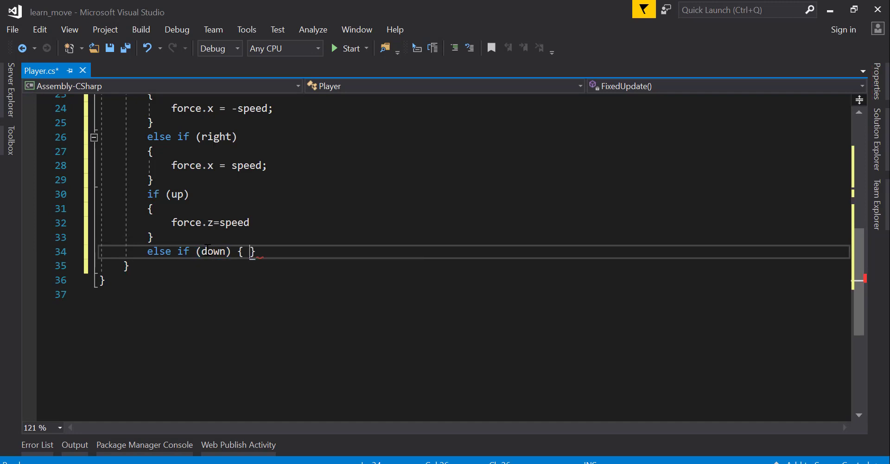
pyautogui.press('Return')
pyautogui.write('force')
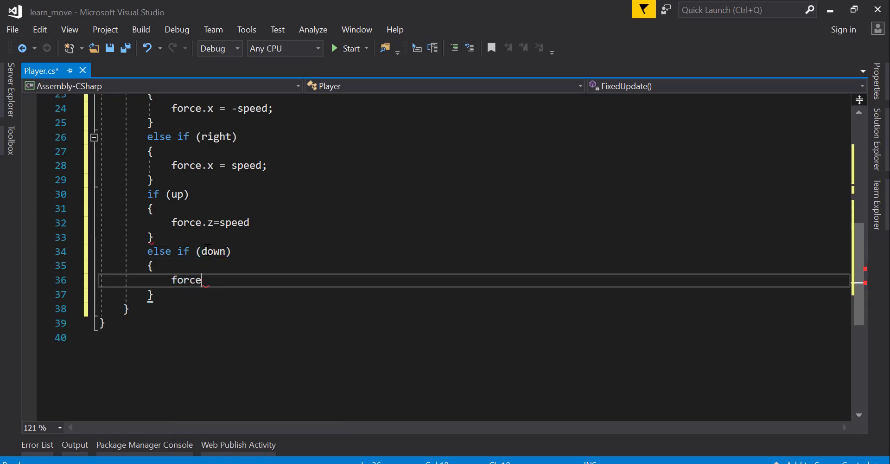
pyautogui.write('.')
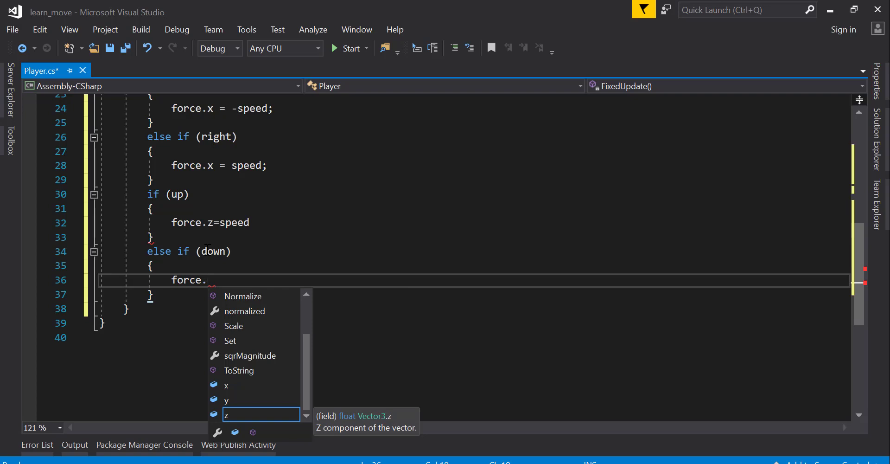
pyautogui.write('z')
pyautogui.press('Tab')
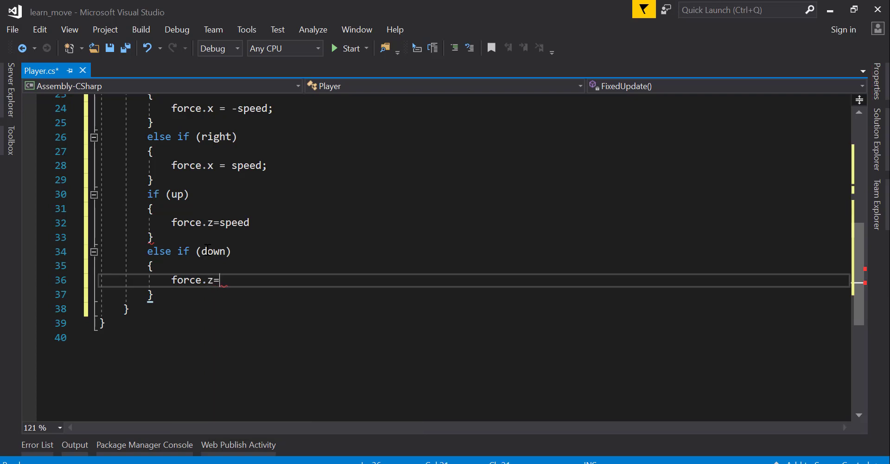
pyautogui.write('spee')
pyautogui.press('Tab')
pyautogui.write(';')
pyautogui.press('Down')
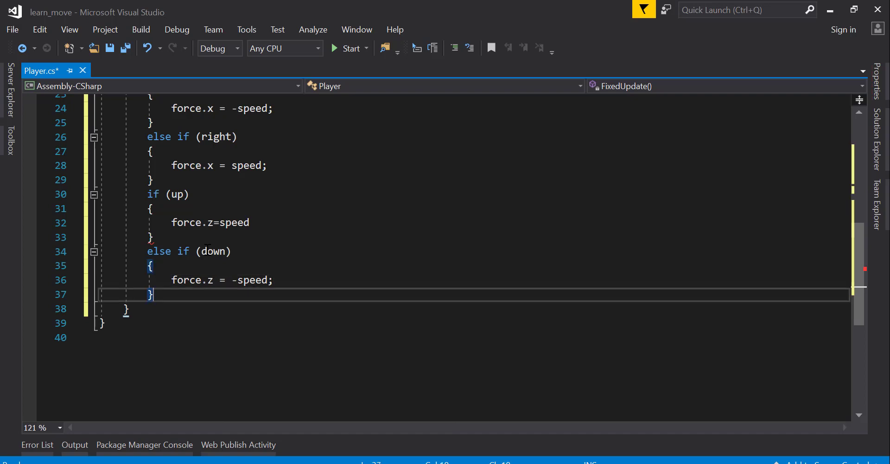
pyautogui.click(278, 223)
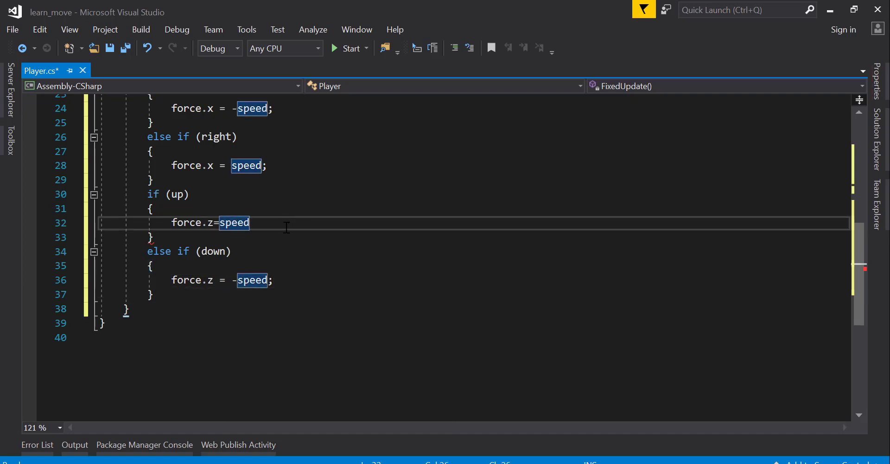
# After the down block in FixedUpdate, add the line Vector3 v = rb.velocity;.
pyautogui.write(';')
pyautogui.click(235, 309)
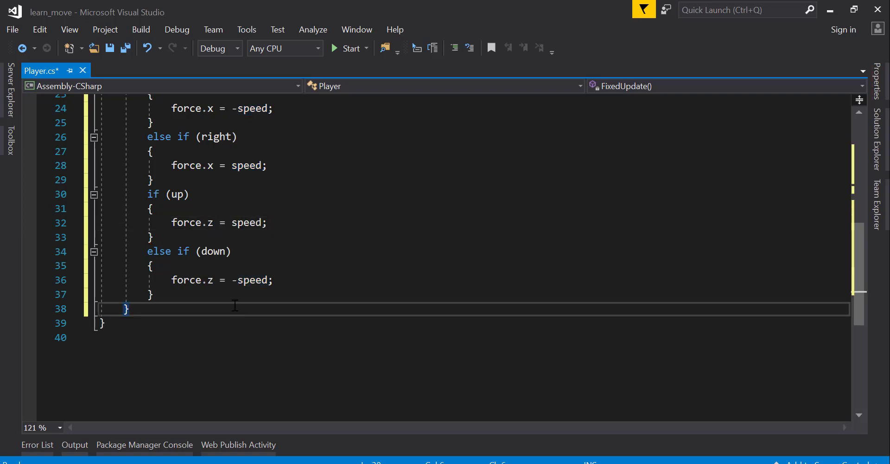
pyautogui.click(234, 300)
pyautogui.press('Return')
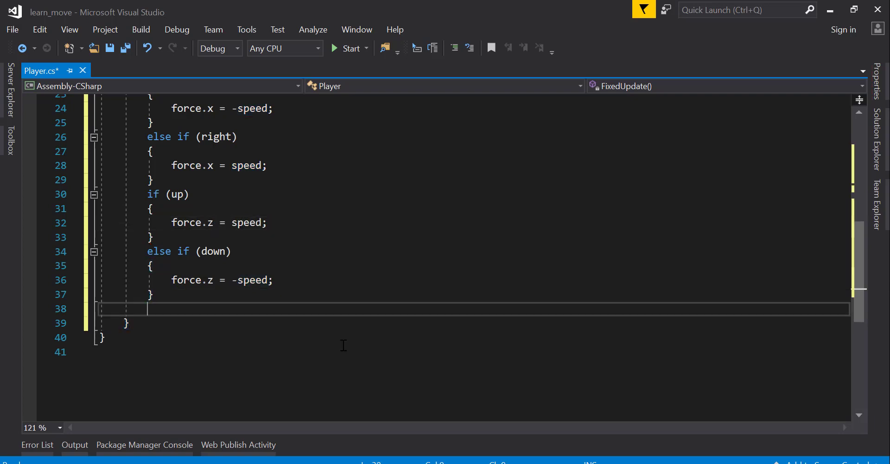
pyautogui.write('Vecto')
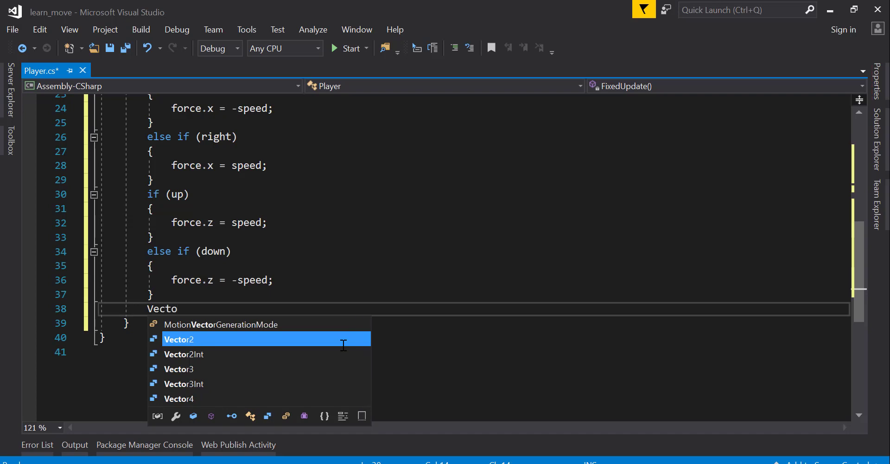
pyautogui.write('r3')
pyautogui.write(' v')
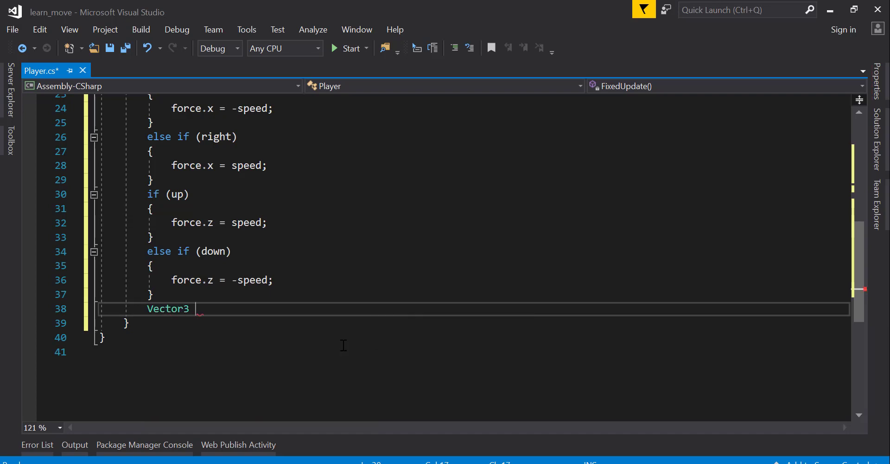
pyautogui.write('=r')
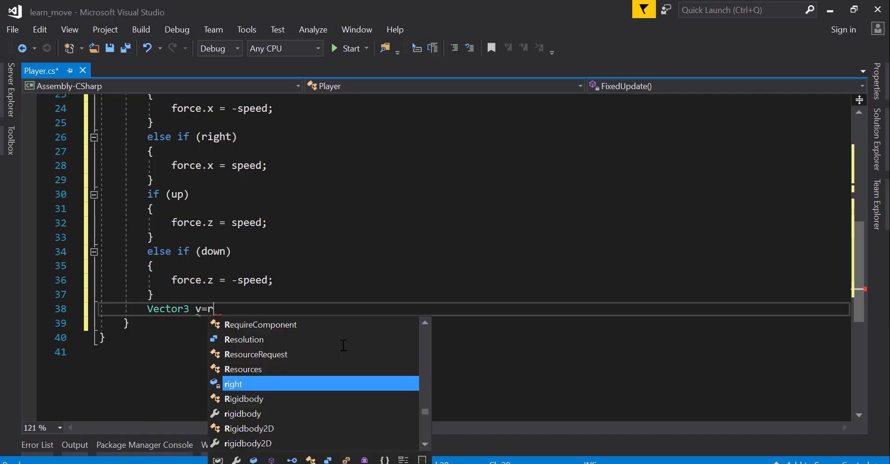
pyautogui.write('b.v')
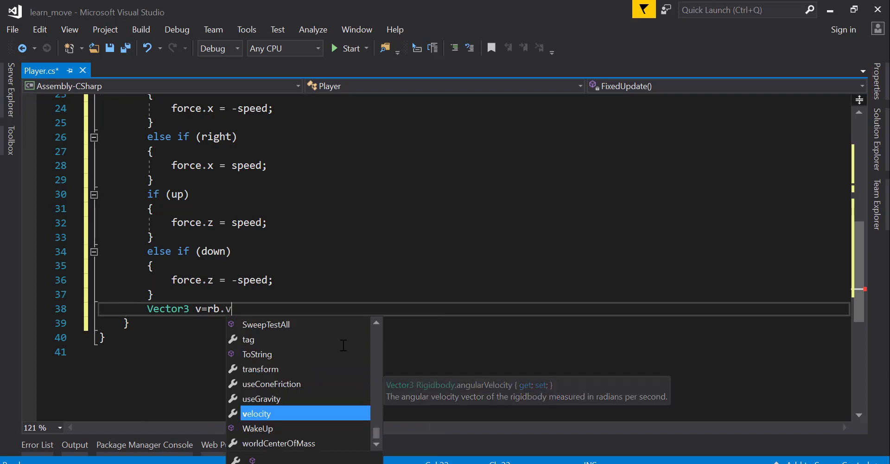
pyautogui.write('e')
pyautogui.press('Tab')
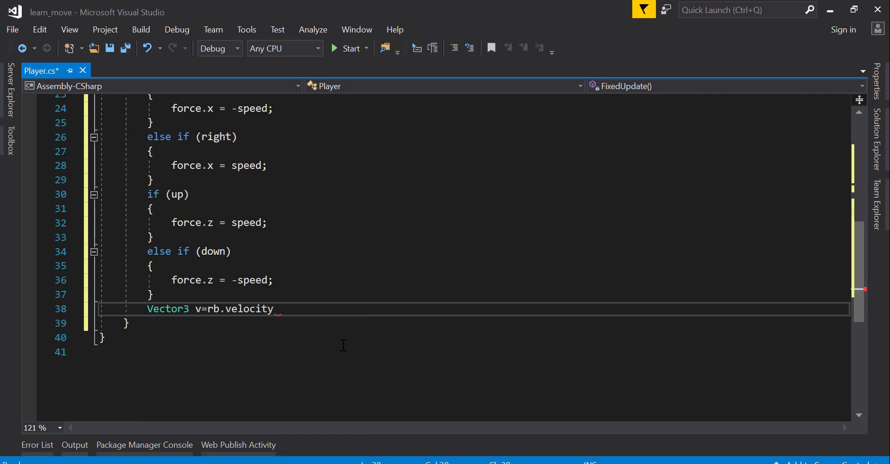
pyautogui.write(';')
pyautogui.press('Return')
# Wrap rb.AddForce(force) in an if (v.magnitude < maxSpeed) check and save Player.cs.
pyautogui.write('if')
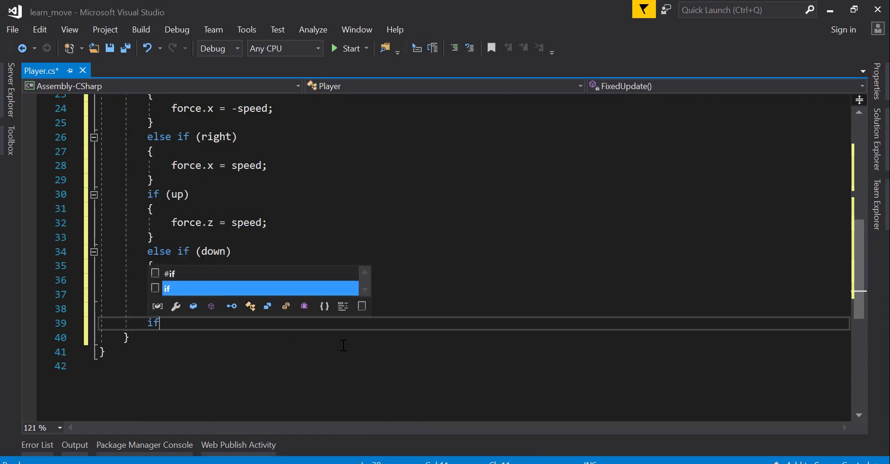
pyautogui.write('(v.ma')
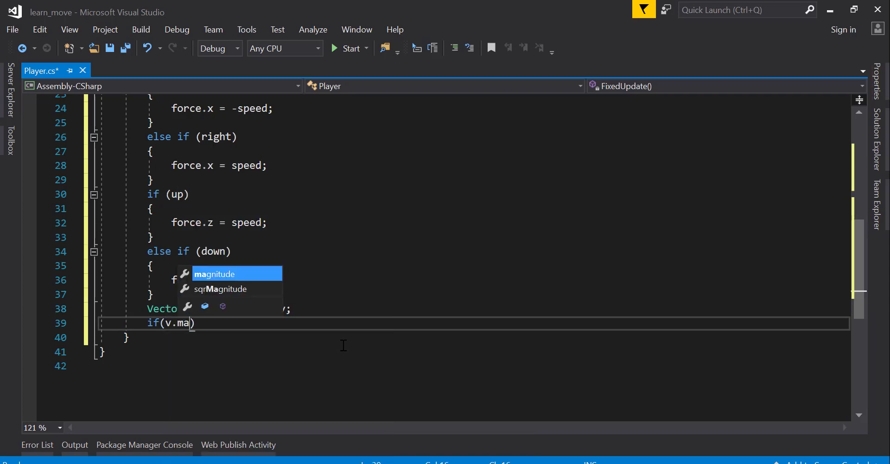
pyautogui.press('Tab')
pyautogui.write('< m')
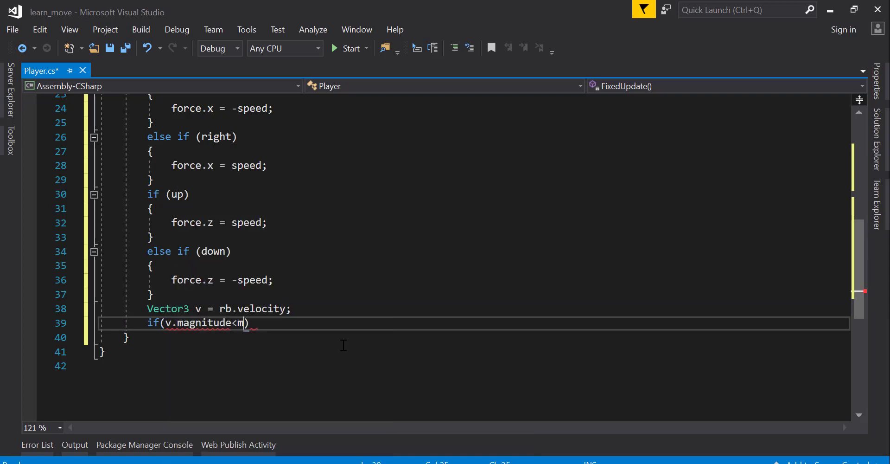
pyautogui.write('axSp')
pyautogui.press('Tab')
pyautogui.write('){')
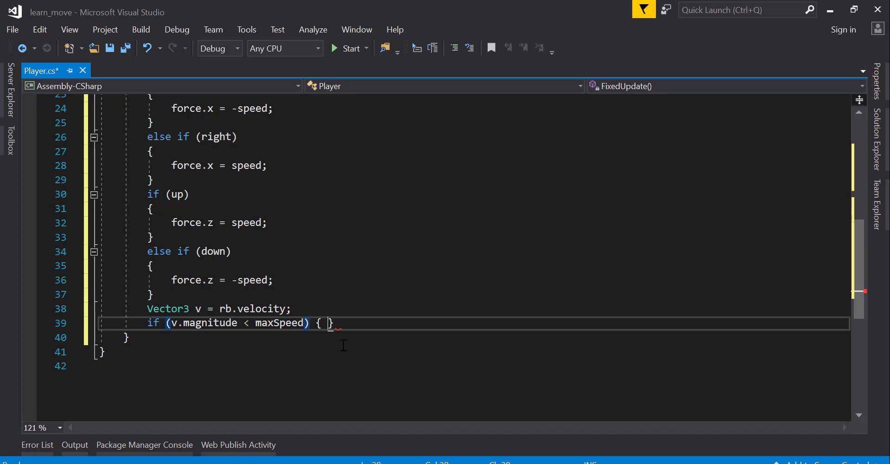
pyautogui.press('Return')
pyautogui.write('rb.add')
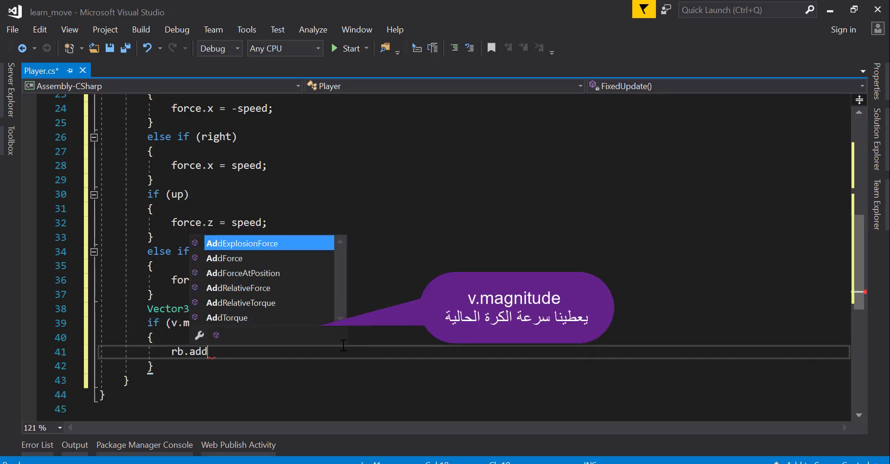
pyautogui.write('Fo')
pyautogui.press('Tab')
pyautogui.write('(fo')
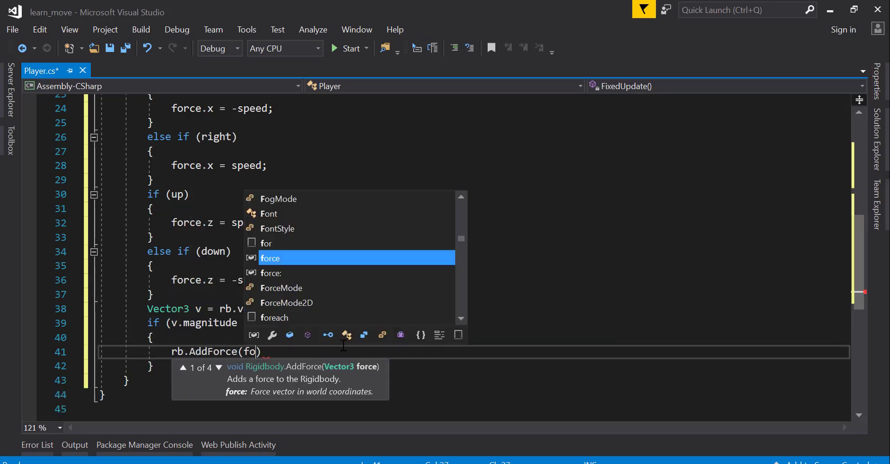
pyautogui.write('rce);')
pyautogui.hotkey('ctrl', 's')
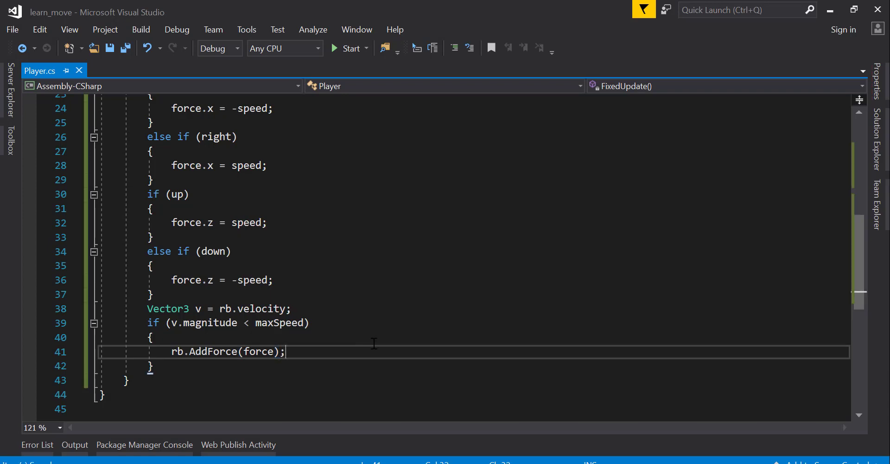
pyautogui.scroll(-4, 402, 327)
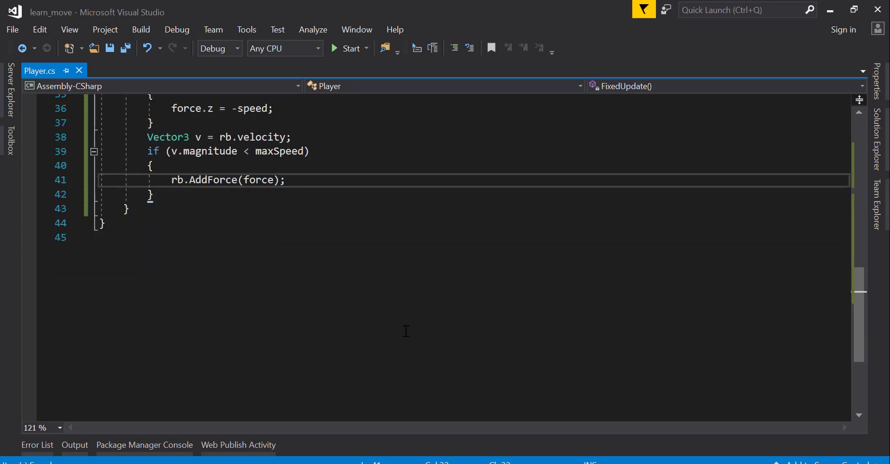
pyautogui.scroll(-1, 402, 327)
pyautogui.scroll(-1, 403, 327)
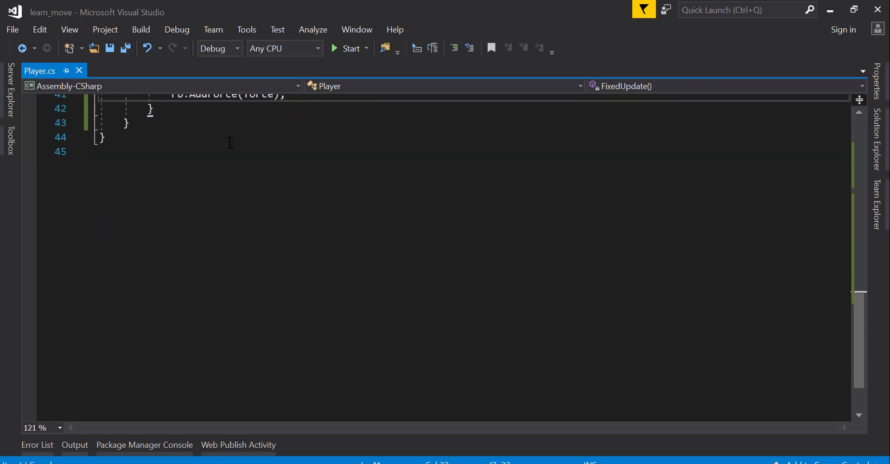
# Below FixedUpdate, write a public setLeft(bool b) method that sets left = b.
pyautogui.click(223, 131)
pyautogui.click(218, 119)
pyautogui.press('Return')
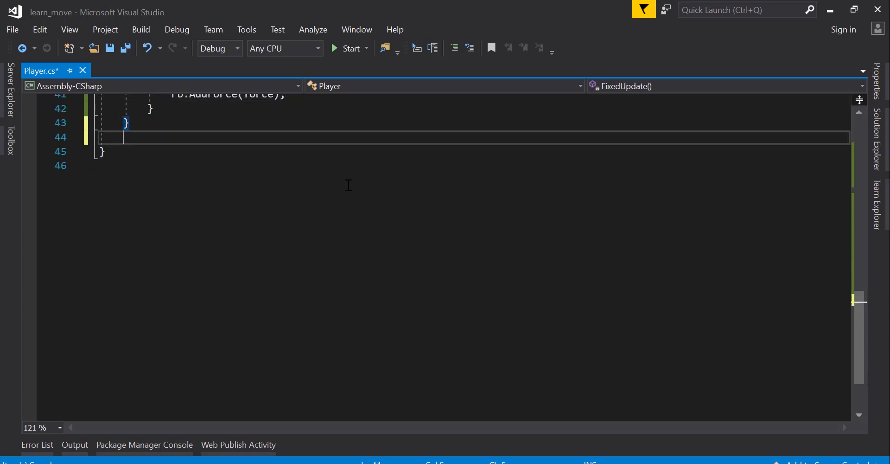
pyautogui.press('Return')
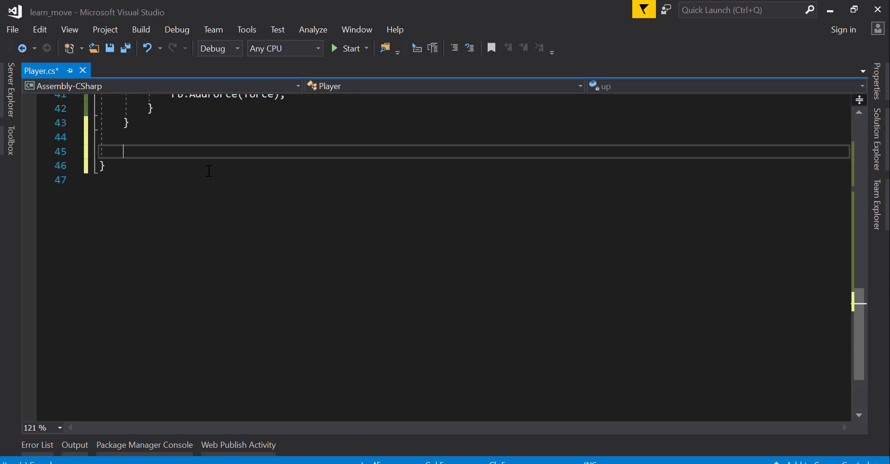
pyautogui.write('public vo')
pyautogui.write('id set')
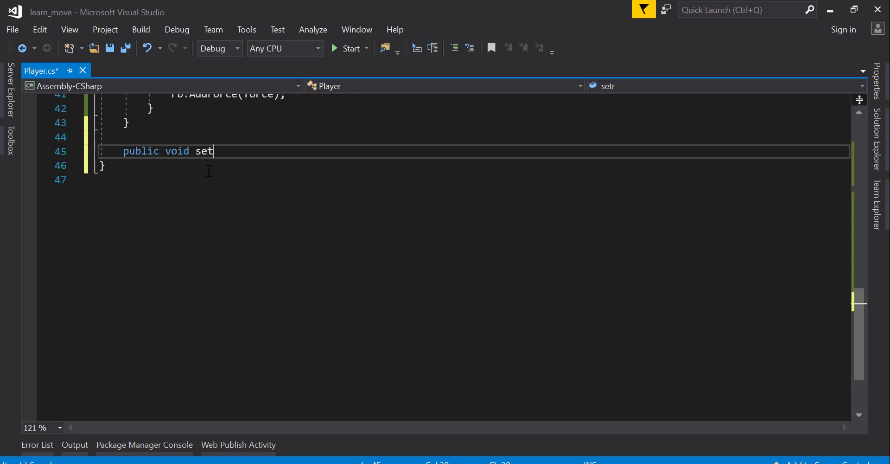
pyautogui.write('rLeft(bool b')
pyautogui.write(') {')
pyautogui.press('Return')
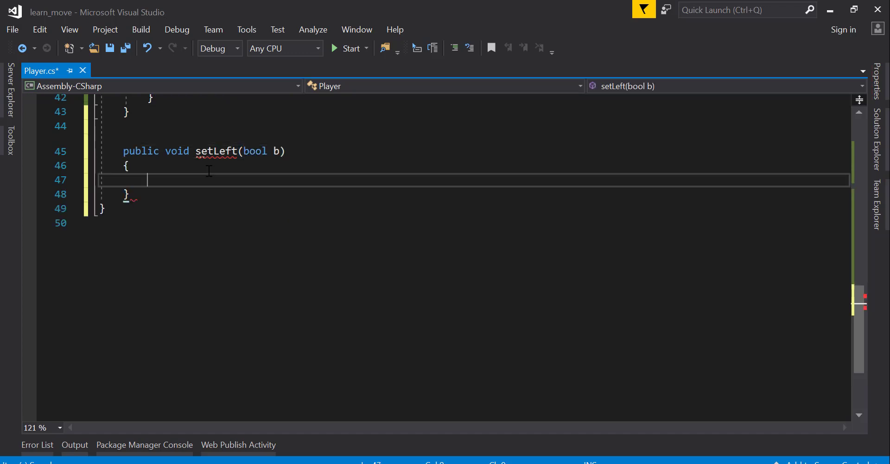
pyautogui.write('left = ')
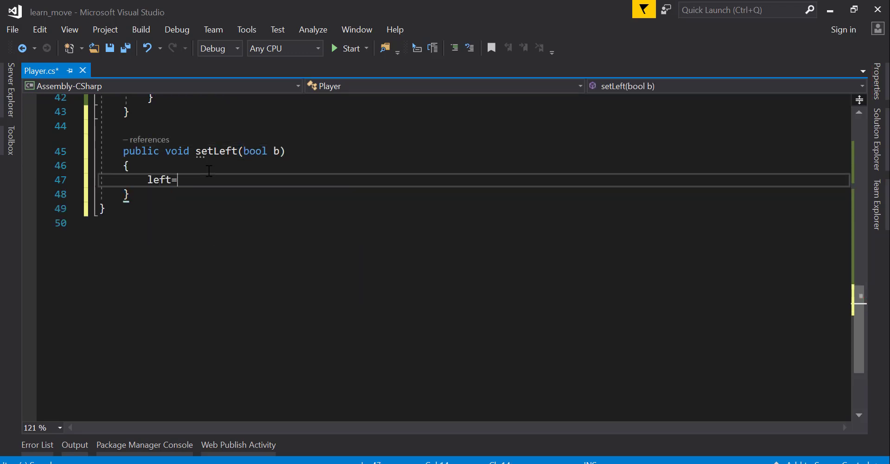
pyautogui.write('b;')
# Paste a copy of setLeft and turn it into setRight, assigning right = b.
pyautogui.moveTo(122, 151); pyautogui.dragTo(135, 195)
pyautogui.hotkey('ctrl', 'c')
pyautogui.click(142, 198)
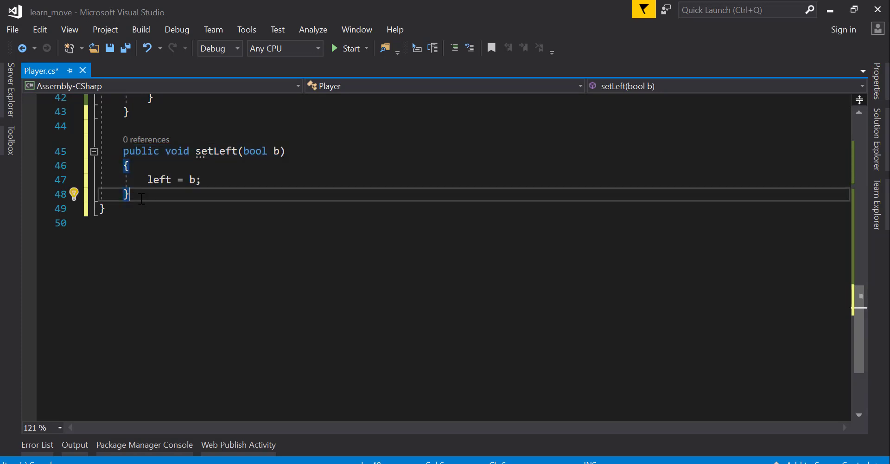
pyautogui.press('Return')
pyautogui.press('Return')
pyautogui.hotkey('ctrl', 'v')
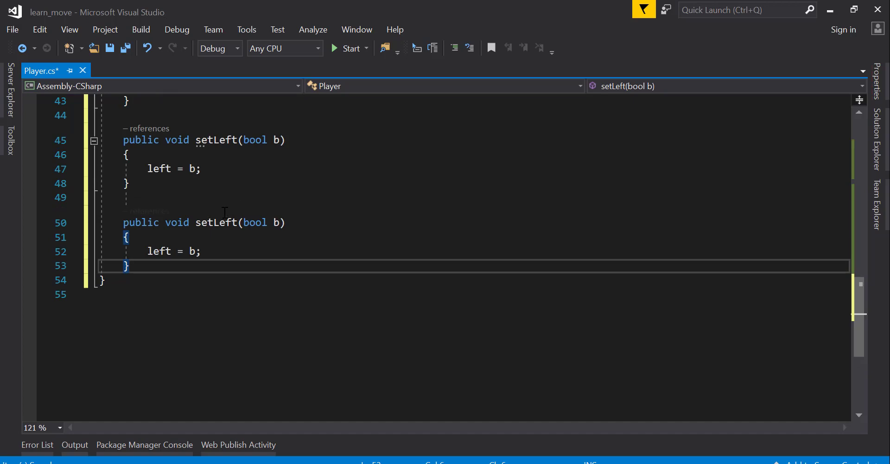
pyautogui.click(237, 223)
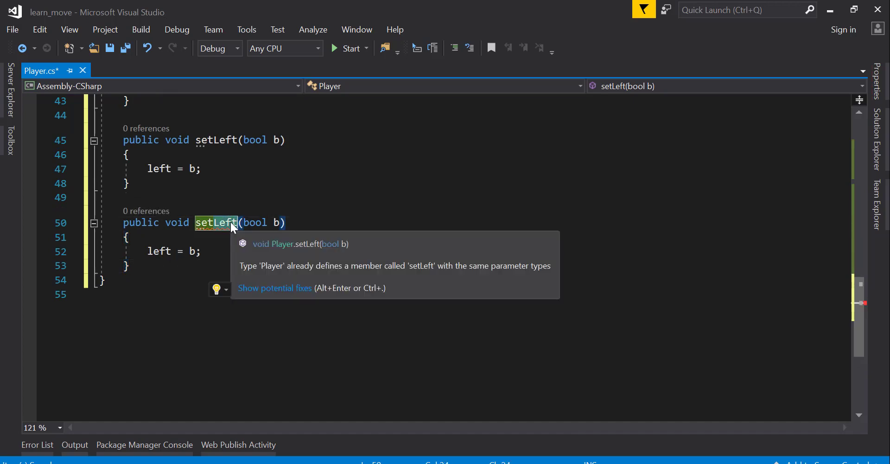
pyautogui.write('setRight')
pyautogui.click(159, 251)
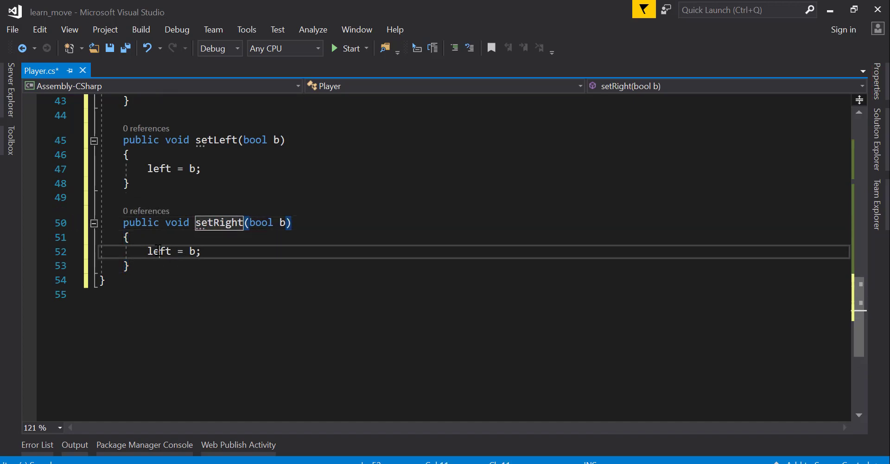
pyautogui.doubleClick(158, 251)
pyautogui.write('right')
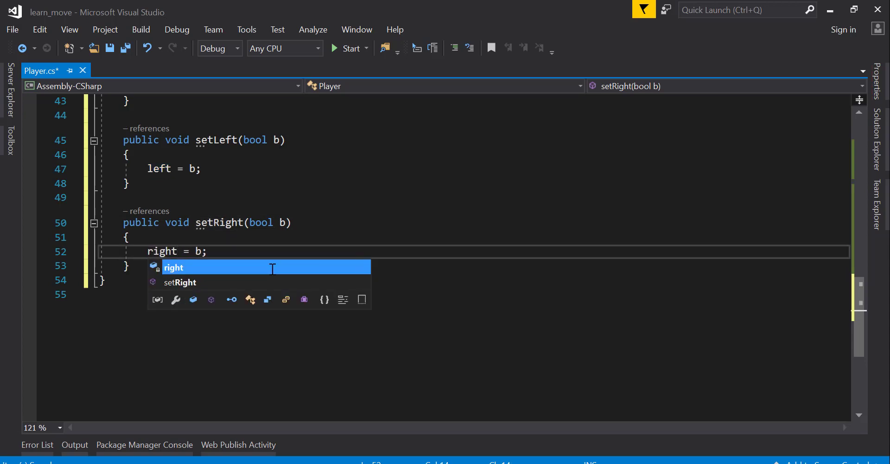
pyautogui.press('Escape')
# Paste another copy and turn it into setUp, assigning up = b.
pyautogui.press('Down')
pyautogui.press('Return')
pyautogui.press('Return')
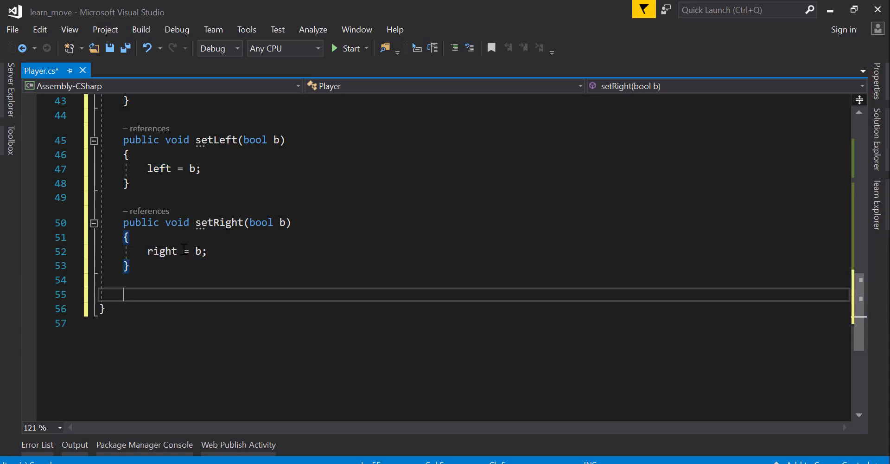
pyautogui.hotkey('ctrl', 'v')
pyautogui.moveTo(214, 294); pyautogui.dragTo(238, 293)
pyautogui.write('setUp')
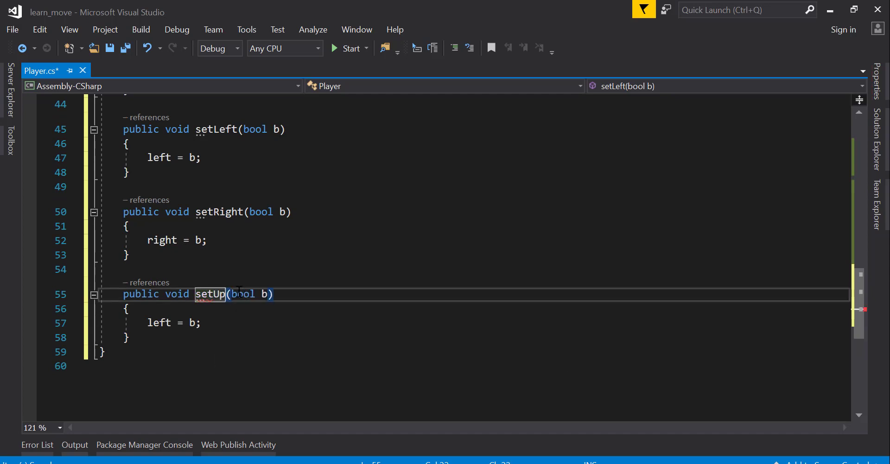
pyautogui.doubleClick(158, 322)
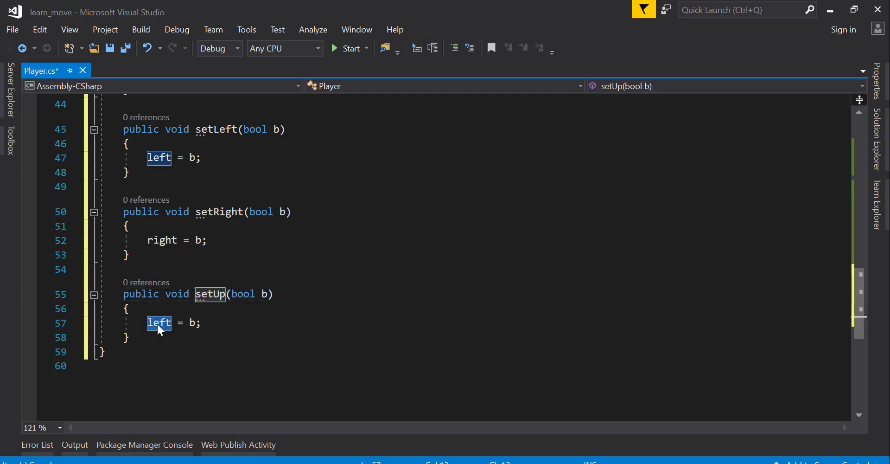
pyautogui.write('up')
# Add a fourth copy as setDown assigning down = b, then save Player.cs.
pyautogui.click(158, 338)
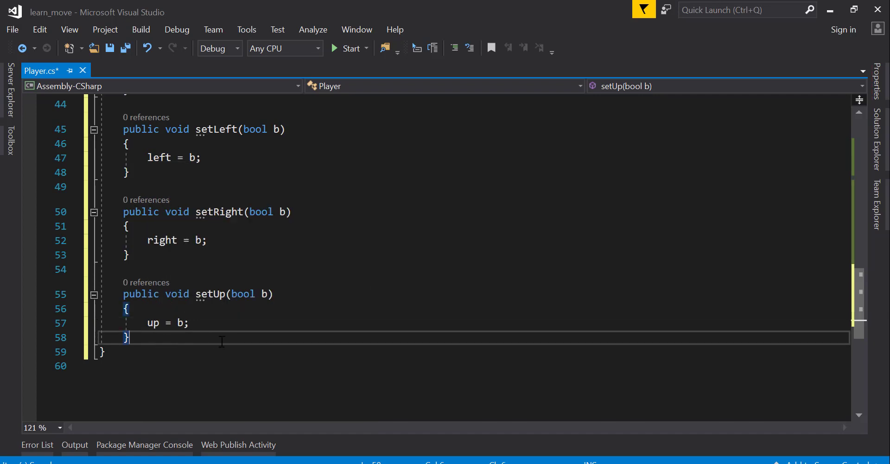
pyautogui.scroll(-1, 237, 343)
pyautogui.press('Return')
pyautogui.hotkey('ctrl', 'v')
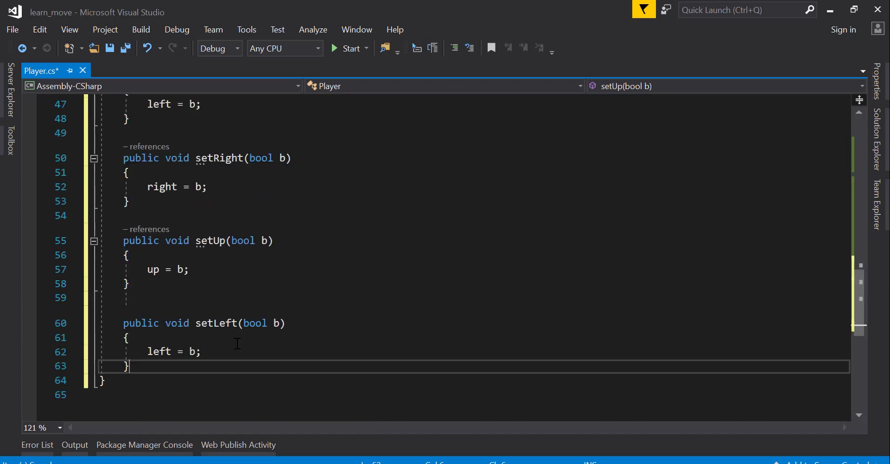
pyautogui.moveTo(215, 328)
pyautogui.moveTo(216, 327); pyautogui.dragTo(237, 326)
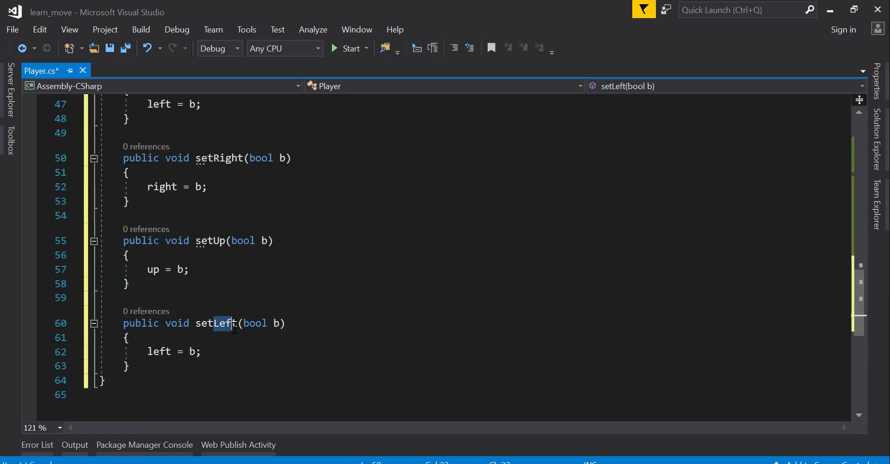
pyautogui.write('Down')
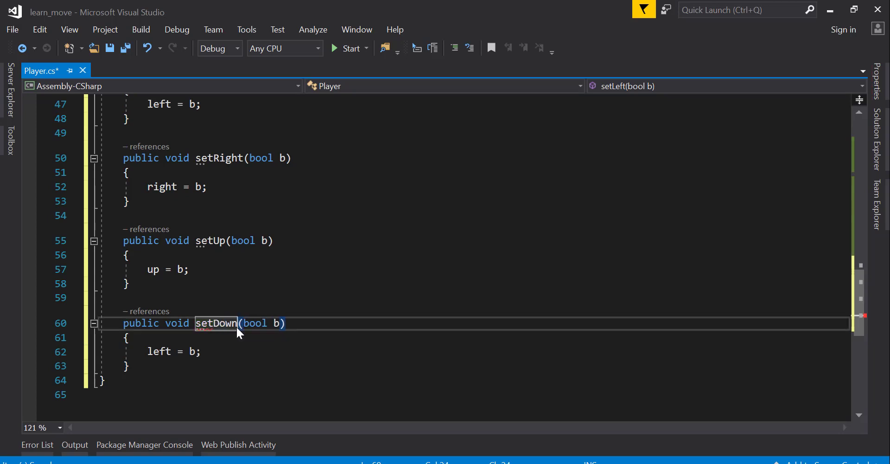
pyautogui.doubleClick(159, 351)
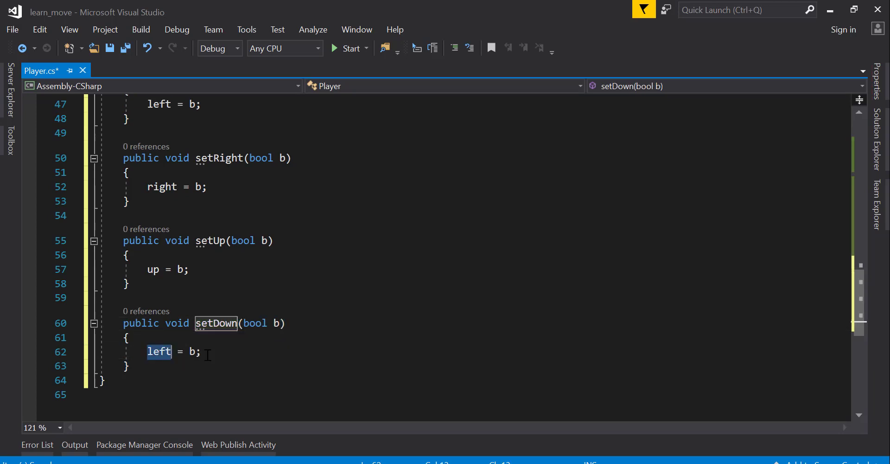
pyautogui.write('down')
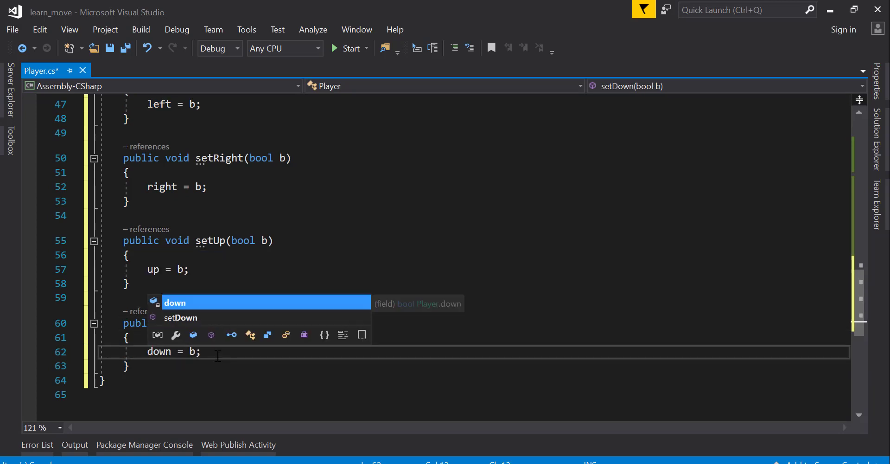
pyautogui.click(218, 355)
pyautogui.hotkey('ctrl', 's')
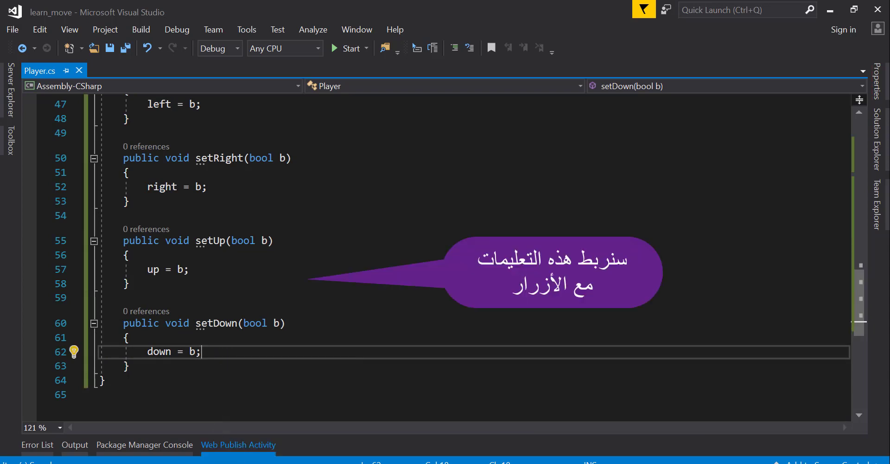
# Back in Unity, attach the Player script to the Sphere, showing Speed 10 and Max Speed 5.
pyautogui.moveTo(125, 459)
pyautogui.click(139, 408)
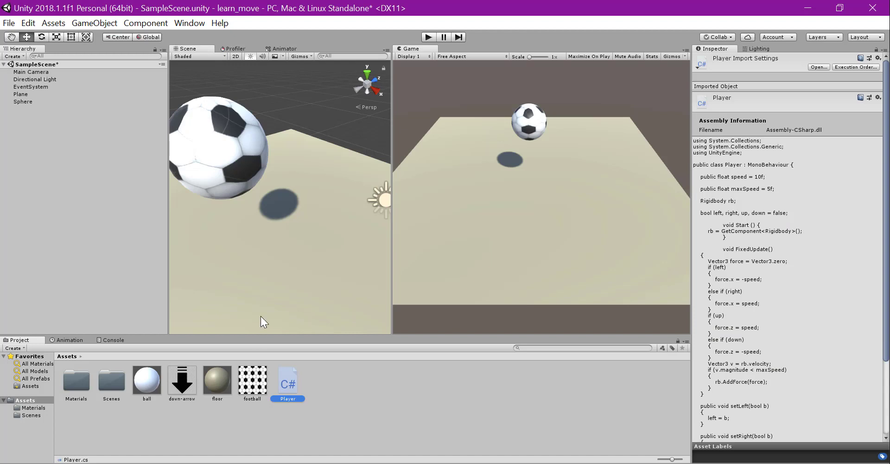
pyautogui.click(26, 102)
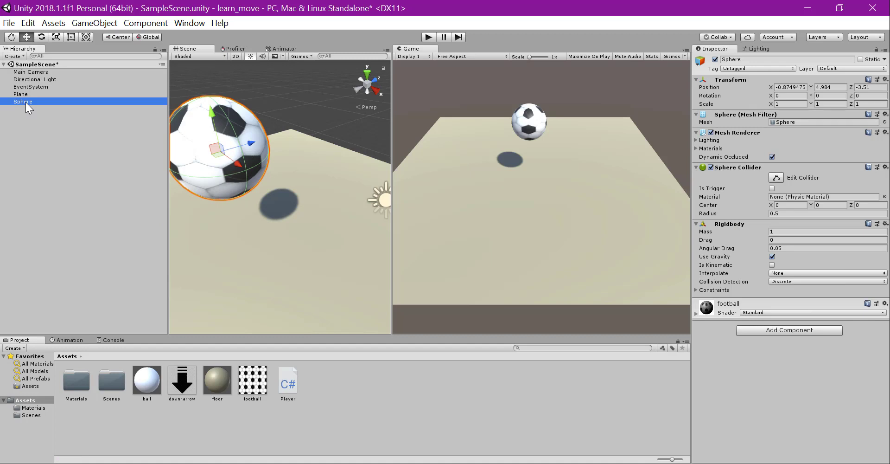
pyautogui.moveTo(286, 386)
pyautogui.mouseDown()
pyautogui.moveTo(724, 335)
pyautogui.moveTo(732, 348)
pyautogui.mouseUp()
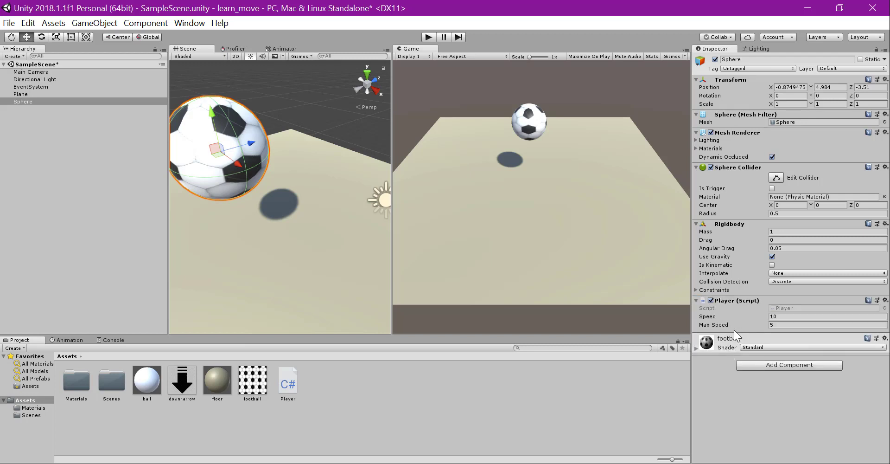
pyautogui.scroll(-2, 287, 232)
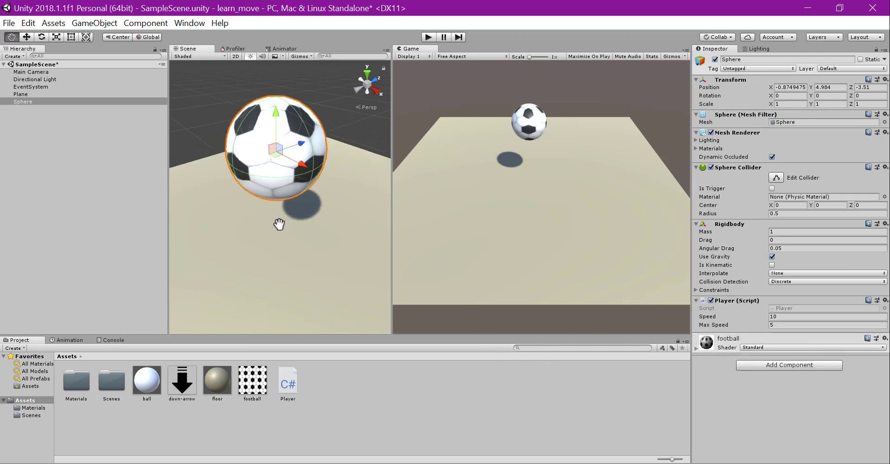
pyautogui.scroll(-2, 285, 235)
pyautogui.scroll(-2, 285, 234)
pyautogui.scroll(-2, 284, 235)
# Create a UI Panel from the Hierarchy, which also adds a new Canvas.
pyautogui.click(7, 135)
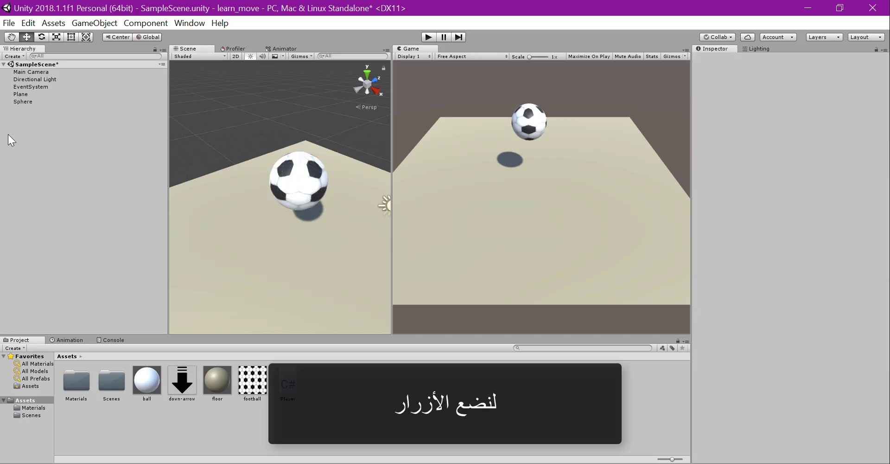
pyautogui.rightClick(35, 126)
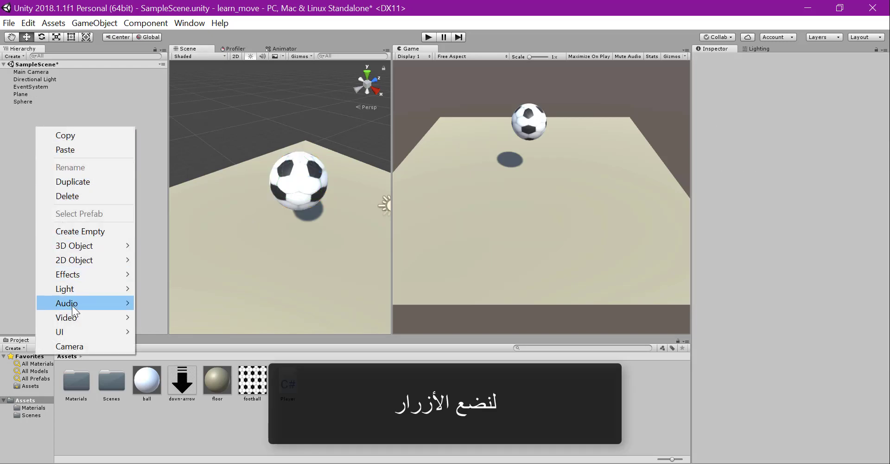
pyautogui.moveTo(71, 330)
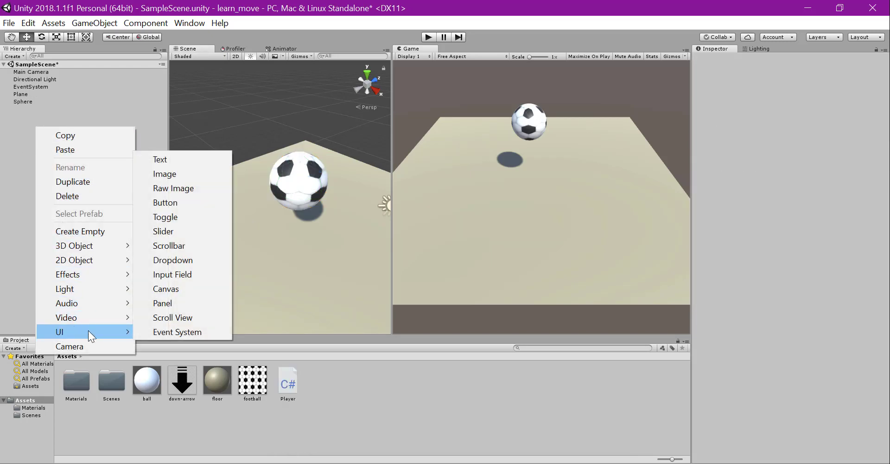
pyautogui.click(165, 304)
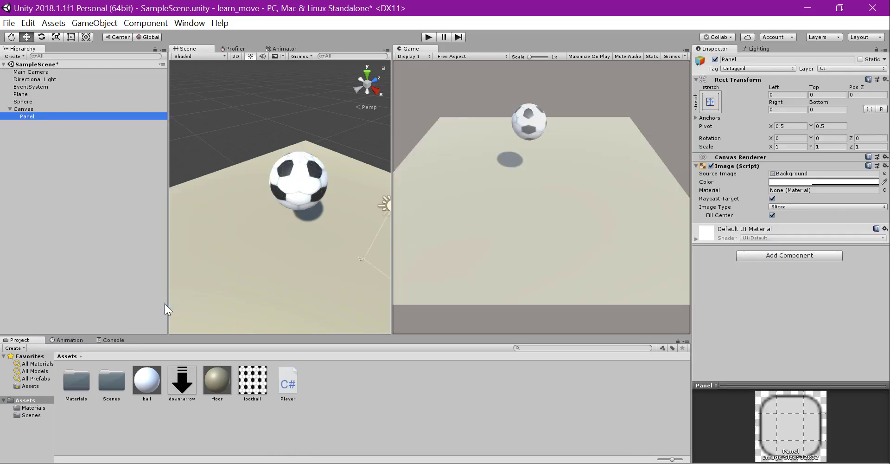
# Add a UI Image as a child of the Panel.
pyautogui.rightClick(28, 114)
pyautogui.moveTo(105, 318)
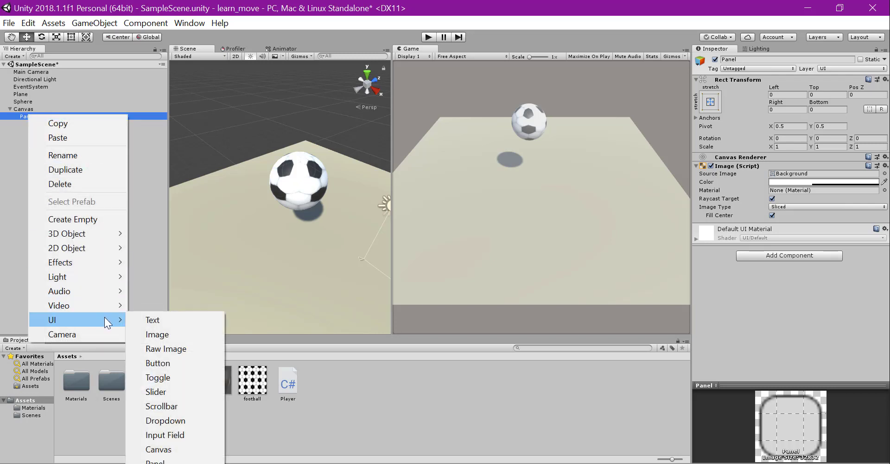
pyautogui.click(153, 335)
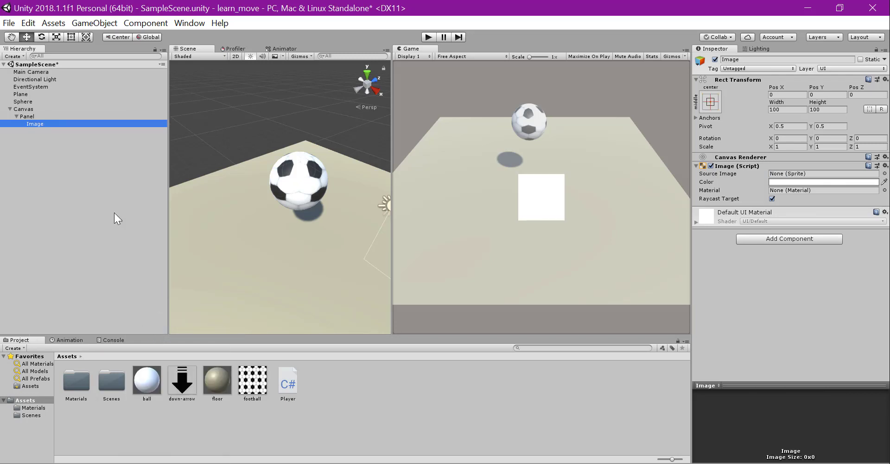
# In 2D view, shrink the Image to about 87.4 × 85.9 and move it to Pos X -250.3, Pos Y -211.9.
pyautogui.click(236, 56)
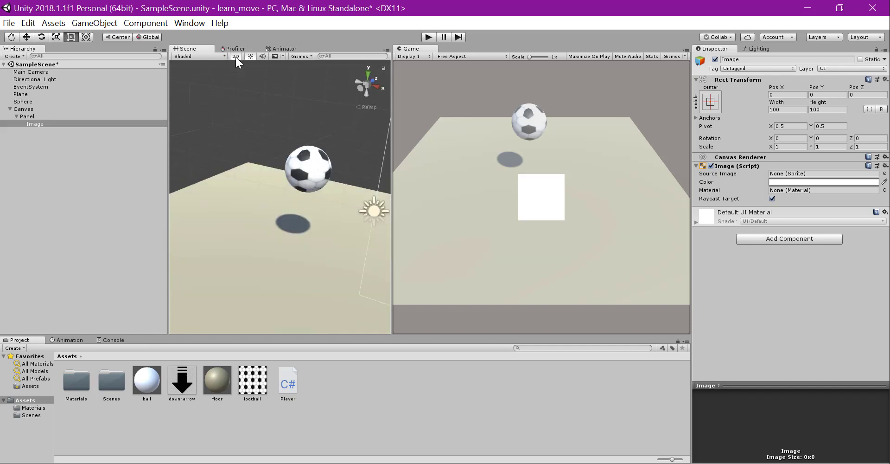
pyautogui.doubleClick(57, 124)
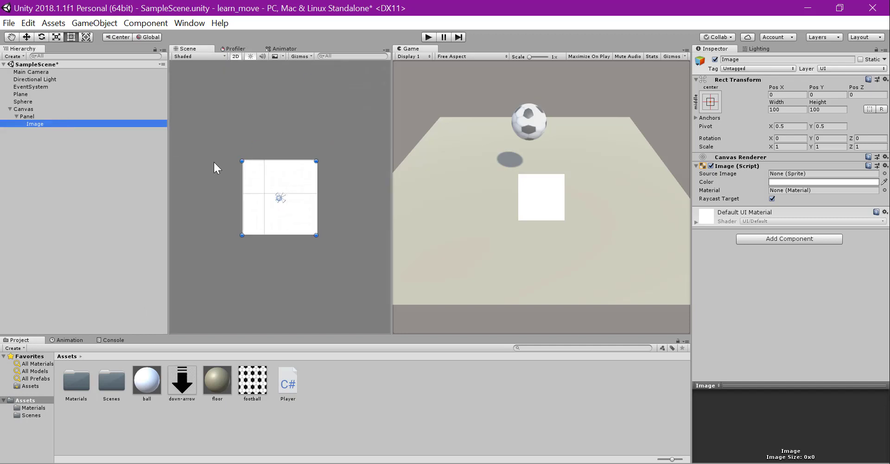
pyautogui.scroll(-3, 269, 187)
pyautogui.moveTo(268, 186); pyautogui.dragTo(315, 188, button='middle')
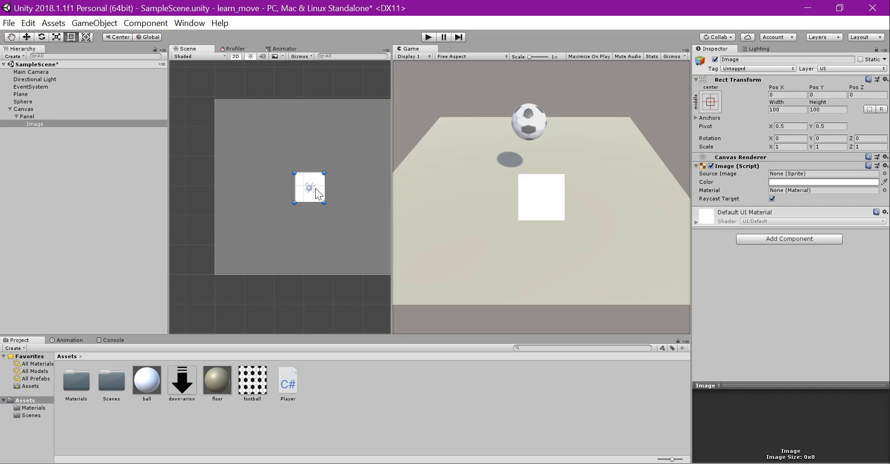
pyautogui.press('w')
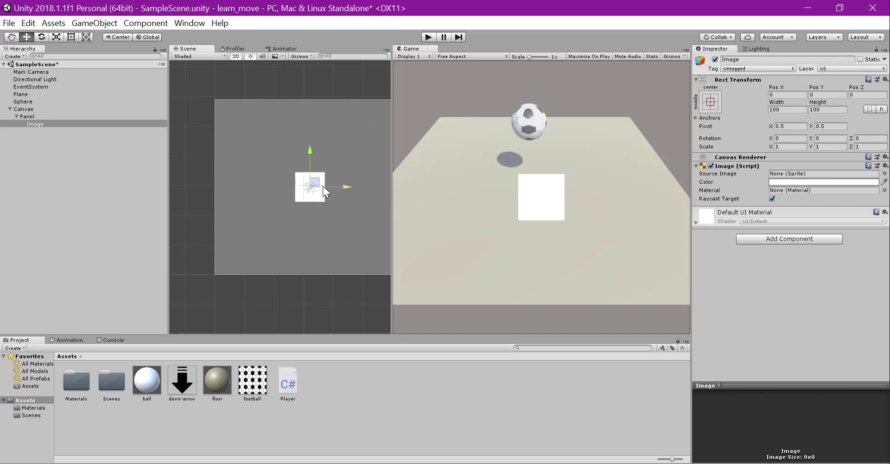
pyautogui.moveTo(314, 181); pyautogui.dragTo(246, 228)
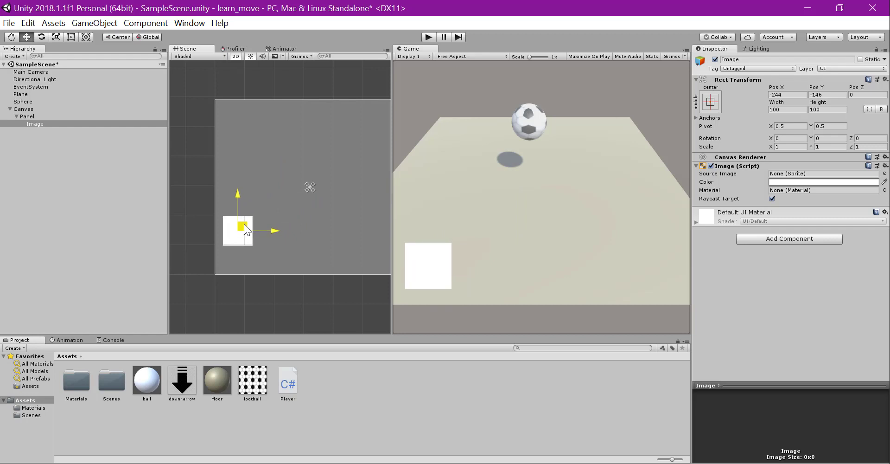
pyautogui.press('t')
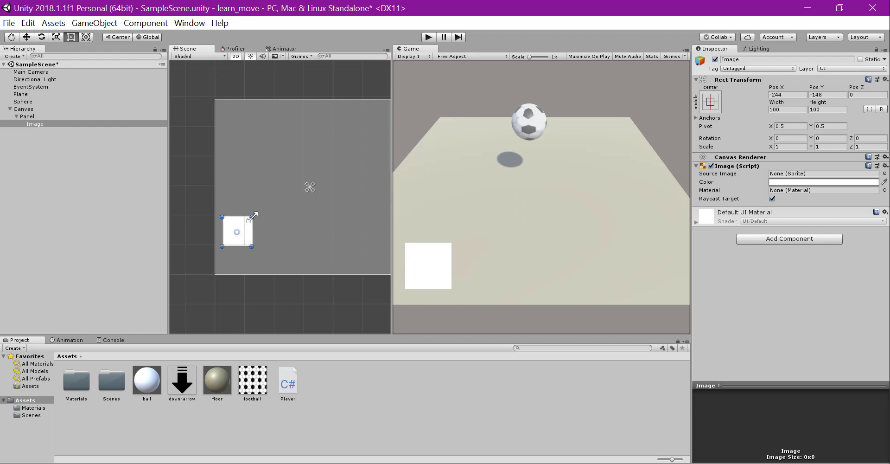
pyautogui.keyDown('alt'); pyautogui.moveTo(252, 216); pyautogui.dragTo(249, 221); pyautogui.keyUp('alt')
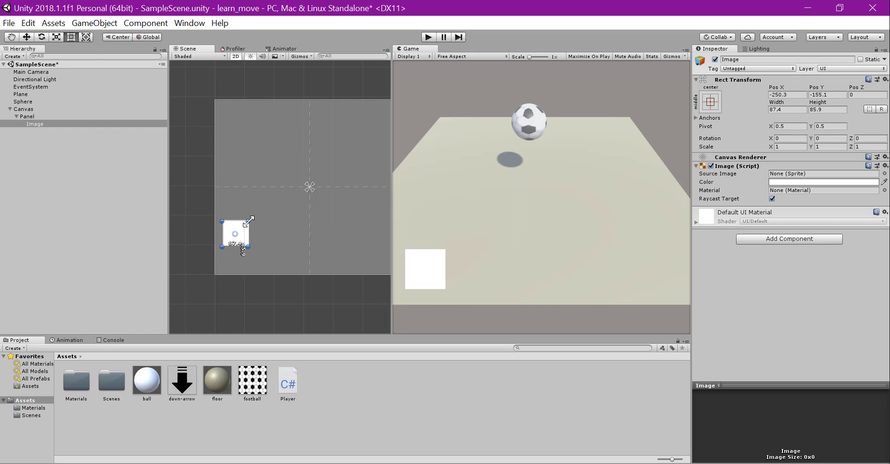
pyautogui.press('w')
pyautogui.press('f')
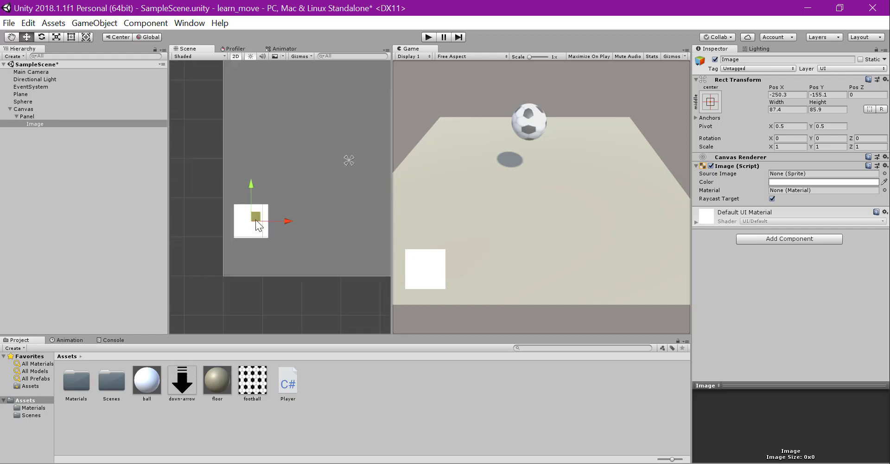
pyautogui.moveTo(282, 176); pyautogui.dragTo(277, 211)
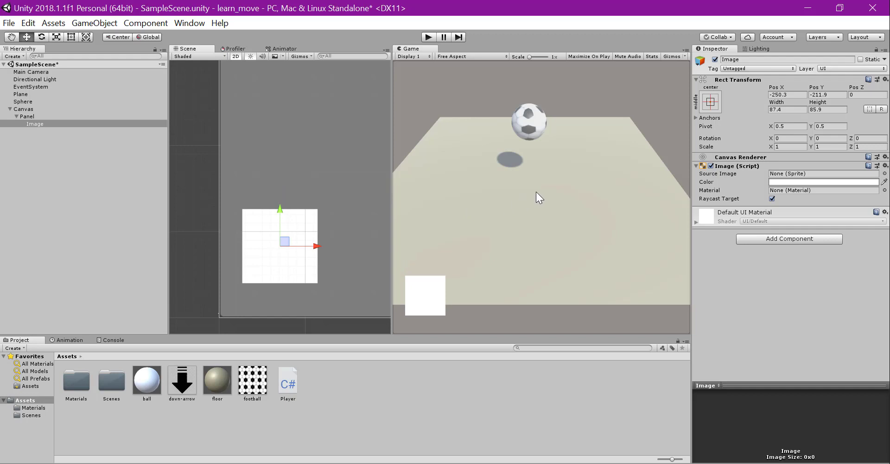
# Set the down-arrow texture to Sprite (2D and UI), apply, and assign it as the Image's Source Image.
pyautogui.click(884, 173)
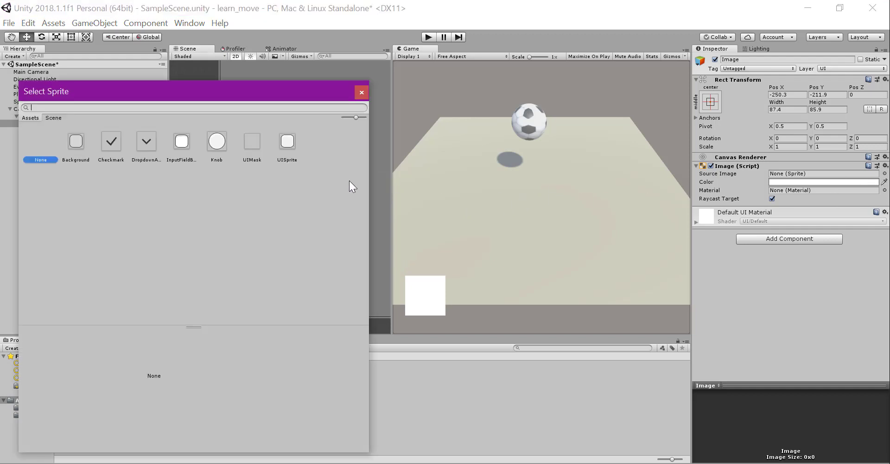
pyautogui.click(362, 92)
pyautogui.click(193, 371)
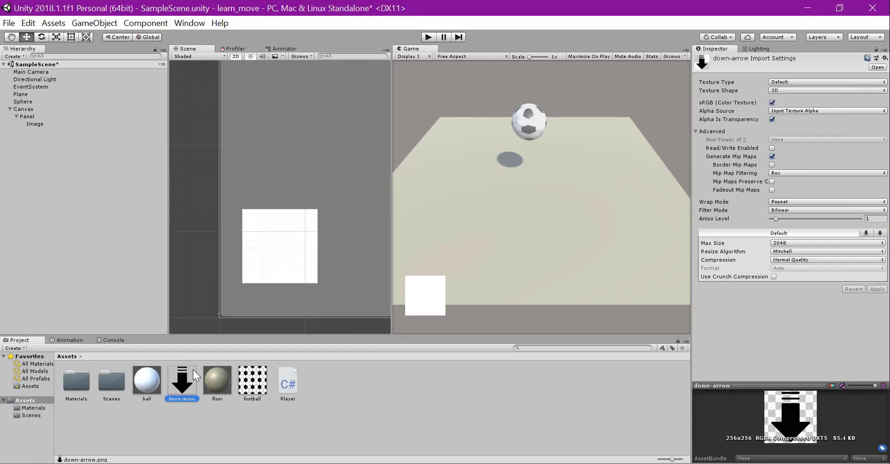
pyautogui.click(788, 81)
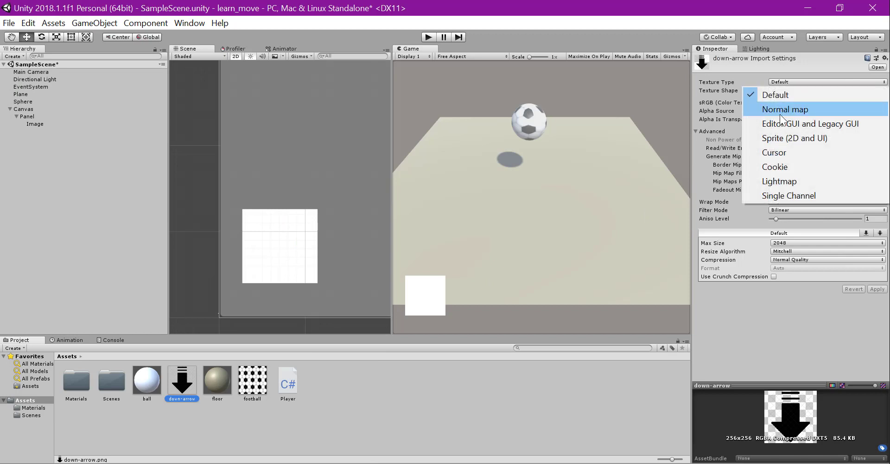
pyautogui.click(775, 138)
pyautogui.click(877, 318)
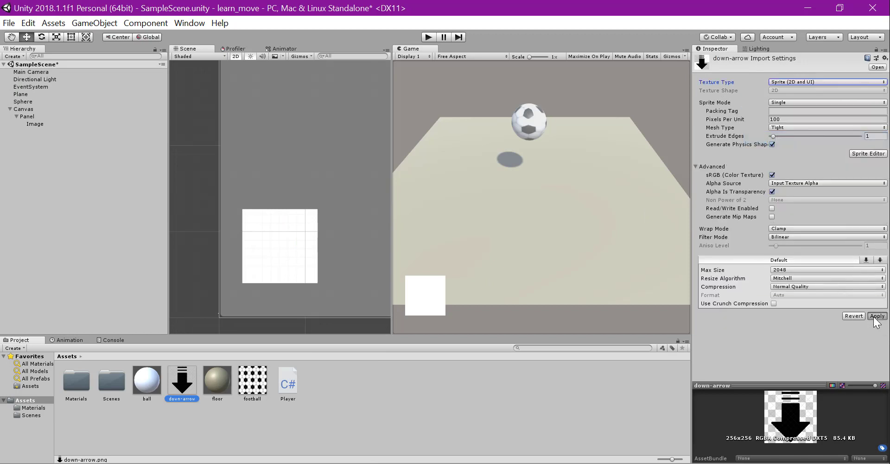
pyautogui.click(52, 124)
pyautogui.moveTo(182, 380)
pyautogui.mouseDown()
pyautogui.moveTo(721, 229)
pyautogui.moveTo(782, 179)
pyautogui.mouseUp()
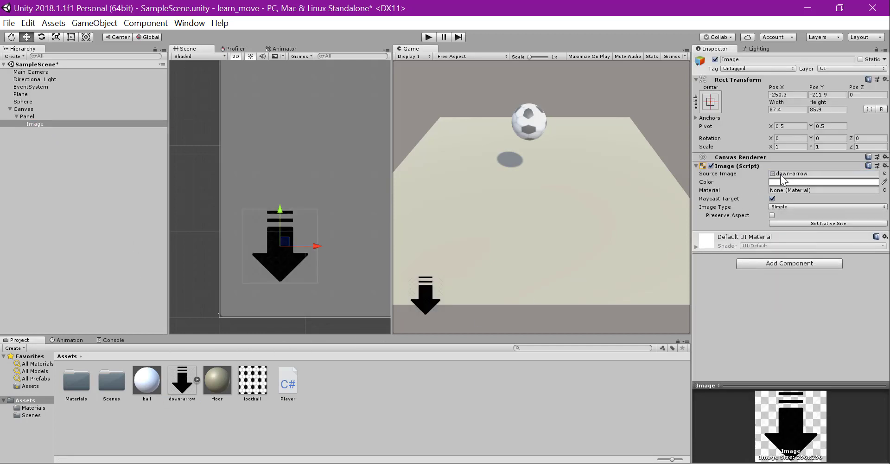
# Set the arrow Image's Rotation X back to 0 and Rotation Z to -90.
pyautogui.click(788, 138)
pyautogui.write('3.95')
pyautogui.doubleClick(787, 140)
pyautogui.write('0')
pyautogui.click(858, 138)
pyautogui.write('0.66')
pyautogui.moveTo(852, 138); pyautogui.dragTo(887, 155)
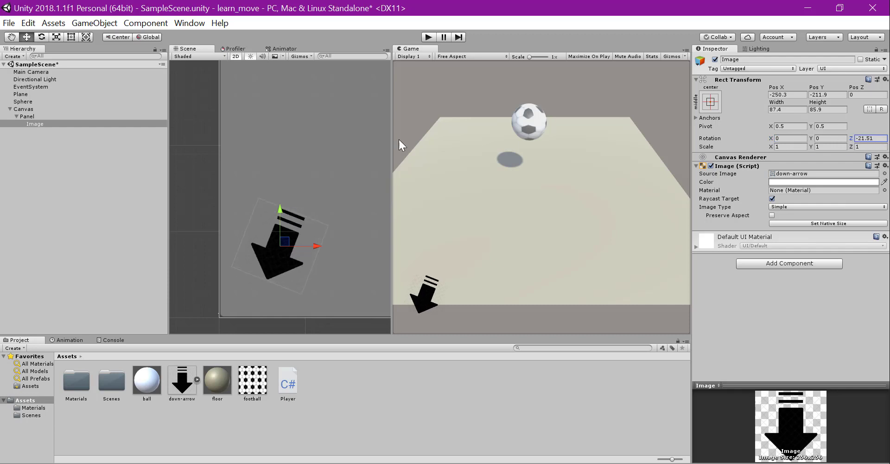
pyautogui.doubleClick(874, 138)
pyautogui.write('-')
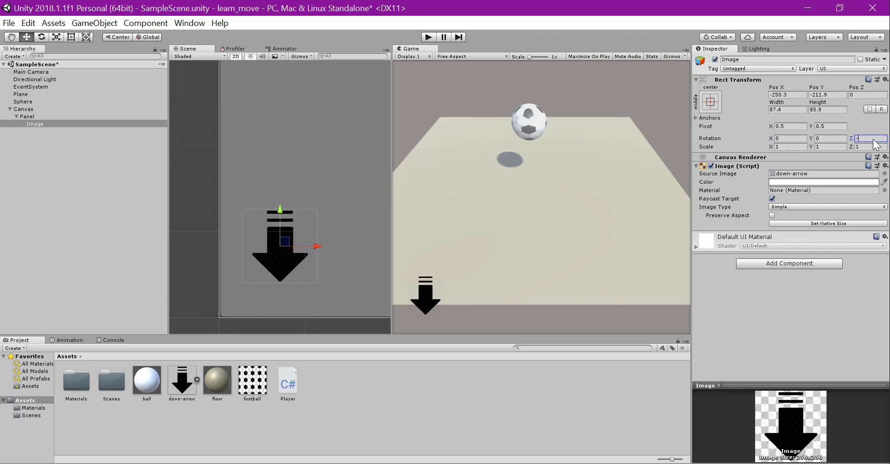
pyautogui.write('90')
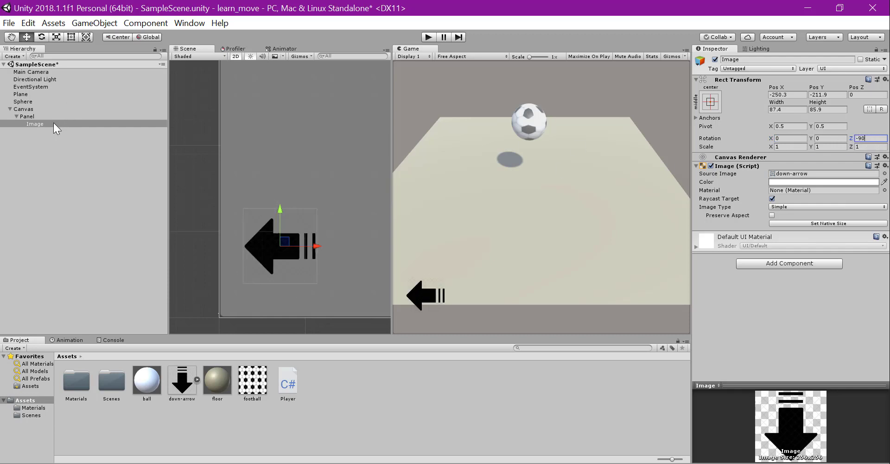
pyautogui.click(54, 124)
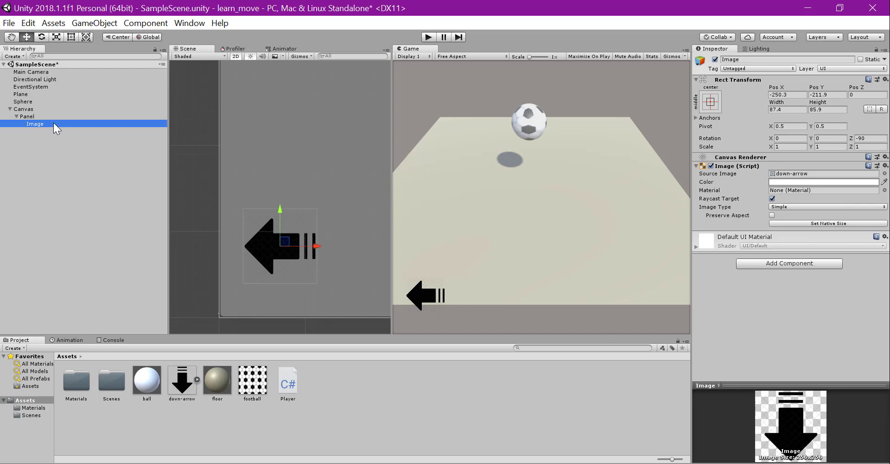
# Add an Event Trigger component to the arrow Image.
pyautogui.click(746, 263)
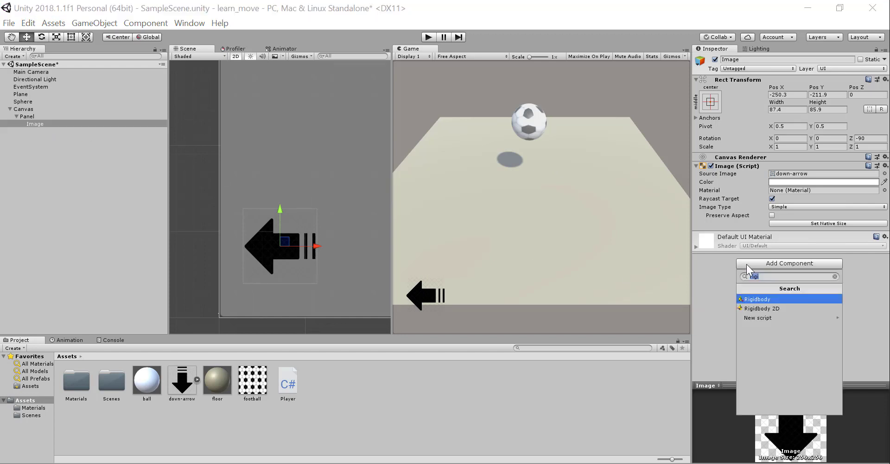
pyautogui.write('eve')
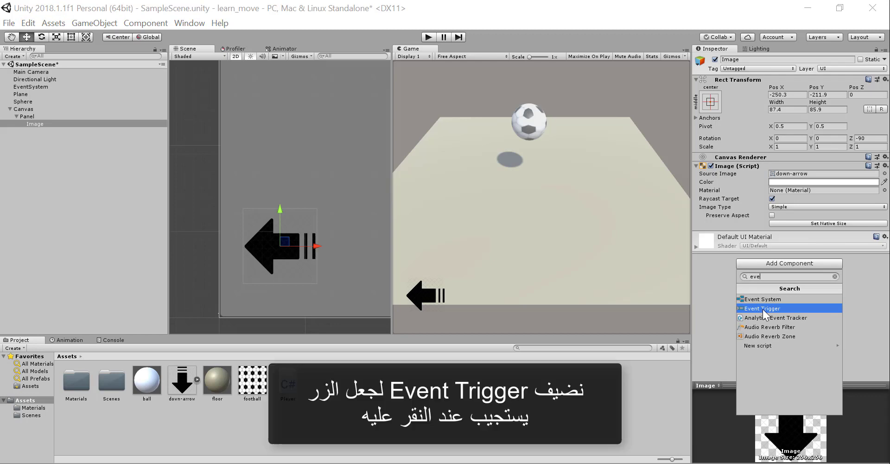
pyautogui.click(763, 309)
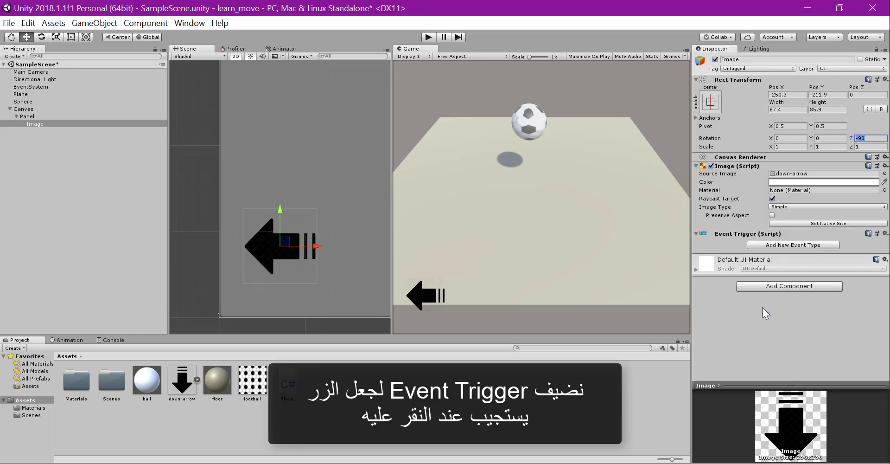
# Add Pointer Down and Pointer Up event types, with a callback slot under Pointer Down.
pyautogui.click(760, 246)
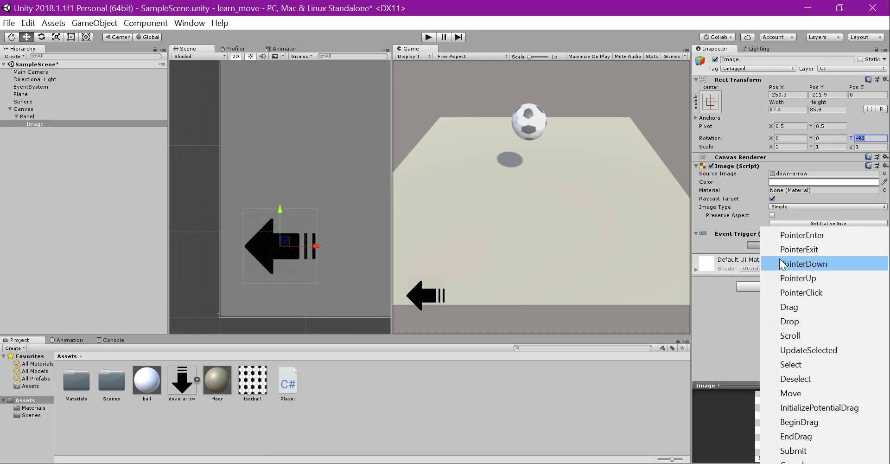
pyautogui.click(840, 266)
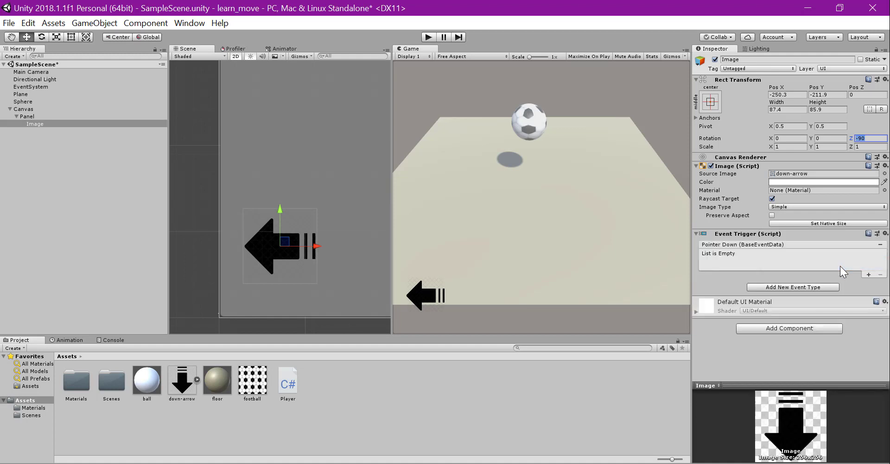
pyautogui.click(815, 288)
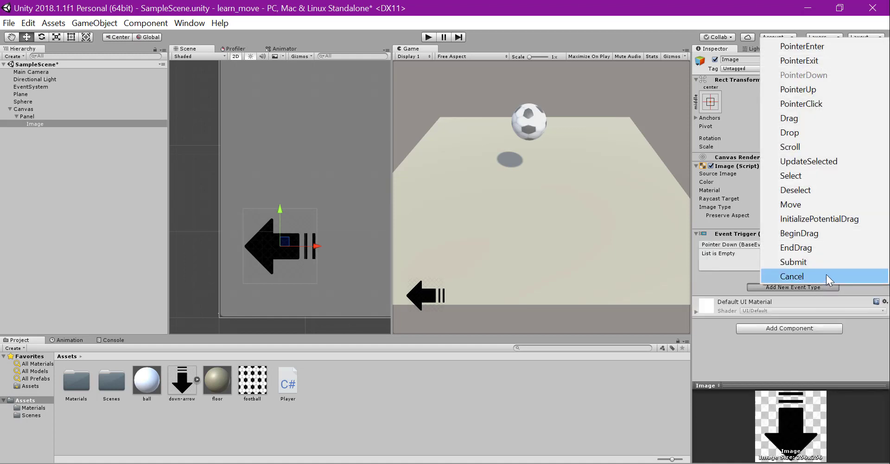
pyautogui.click(808, 95)
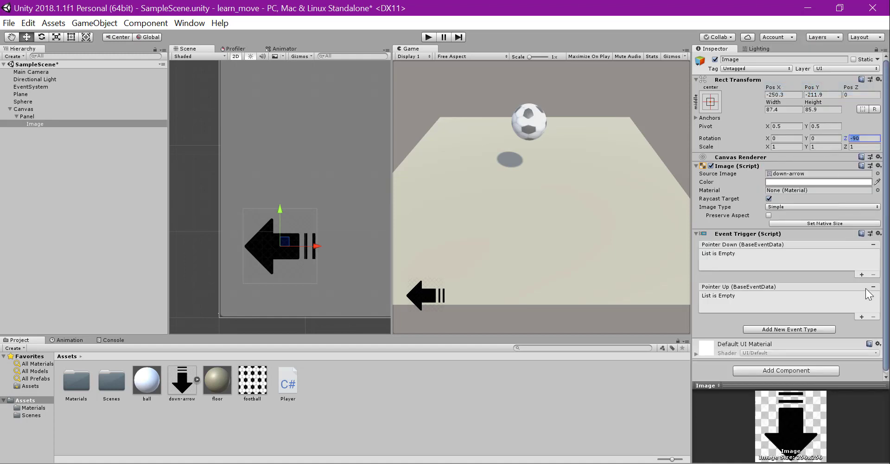
pyautogui.click(862, 273)
# Add a Pointer Up callback slot and set the Sphere as the target of both events.
pyautogui.click(862, 316)
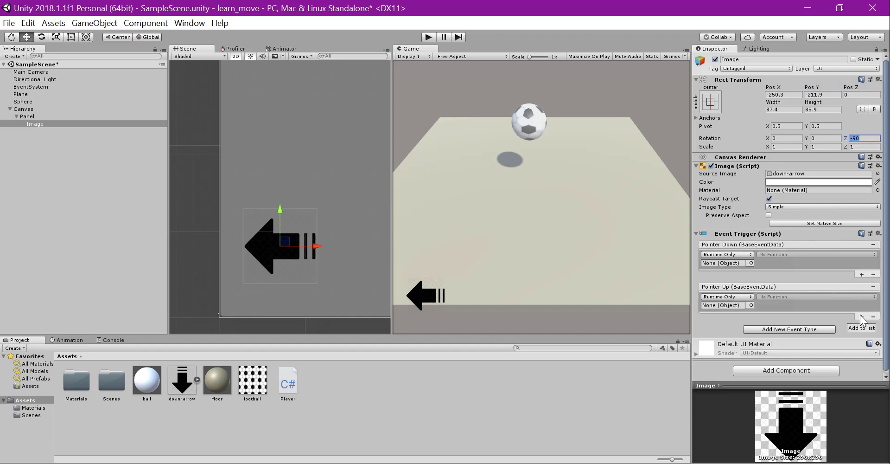
pyautogui.moveTo(29, 102); pyautogui.dragTo(713, 263)
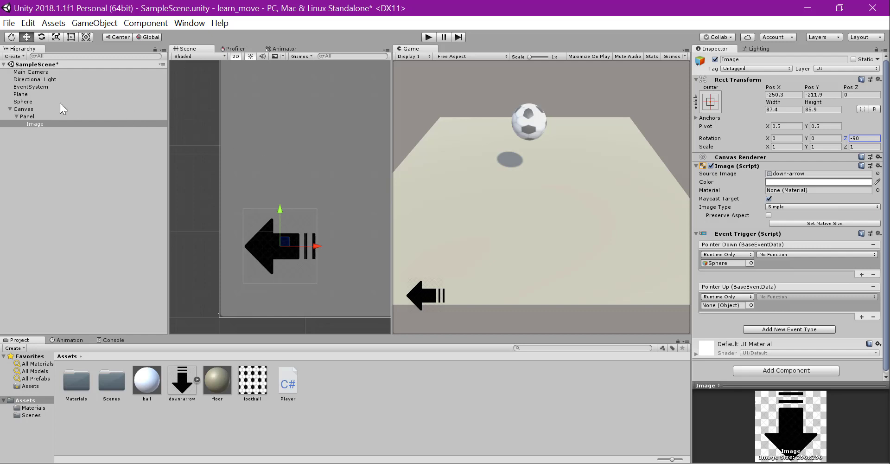
pyautogui.moveTo(25, 100); pyautogui.dragTo(716, 308)
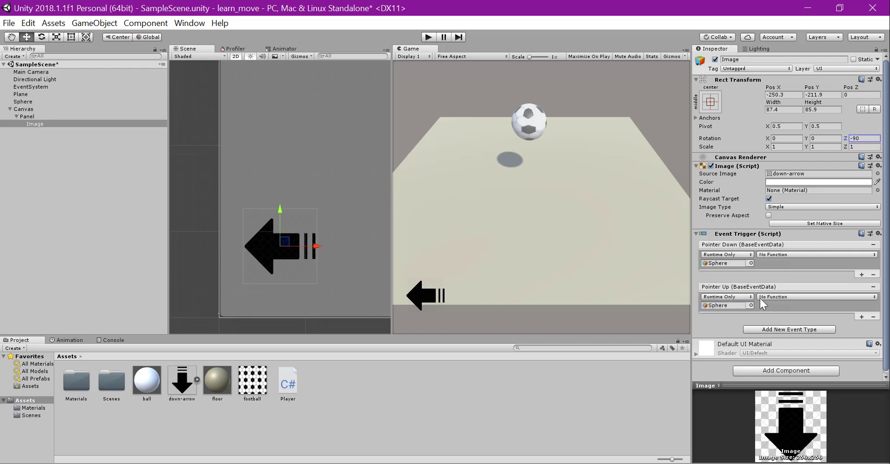
# Make both events call Player.setLeft, true for Pointer Down and false for Pointer Up.
pyautogui.click(773, 254)
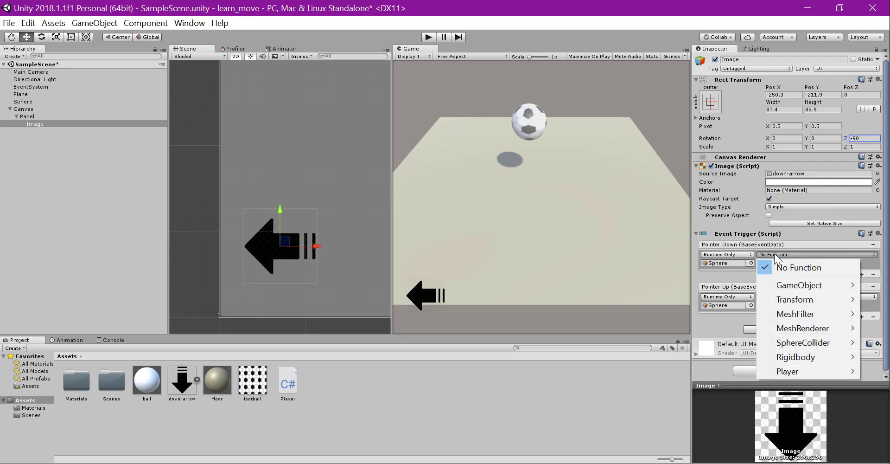
pyautogui.moveTo(787, 372)
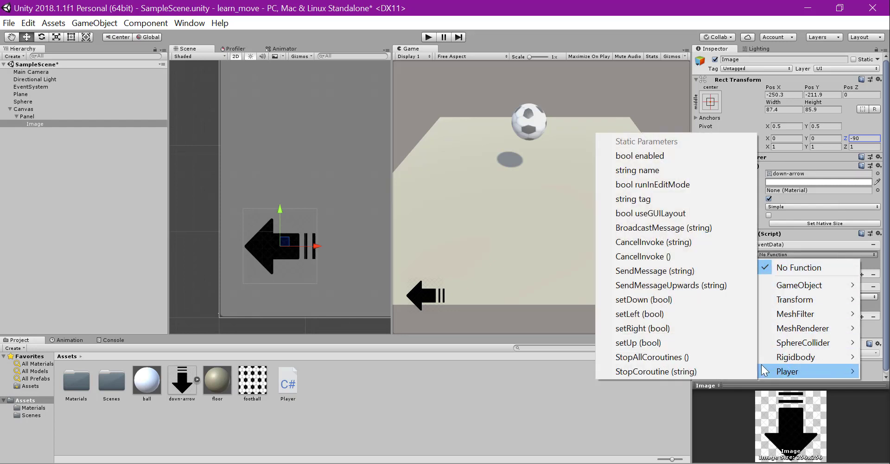
pyautogui.click(682, 313)
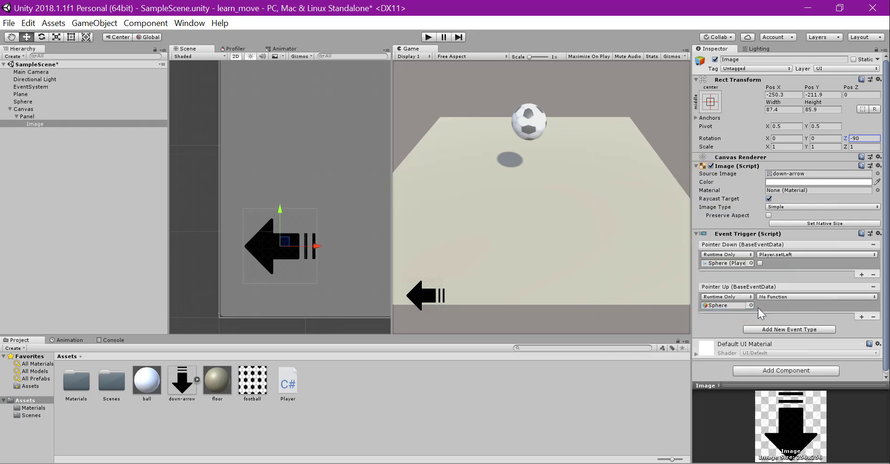
pyautogui.click(792, 296)
pyautogui.moveTo(793, 410)
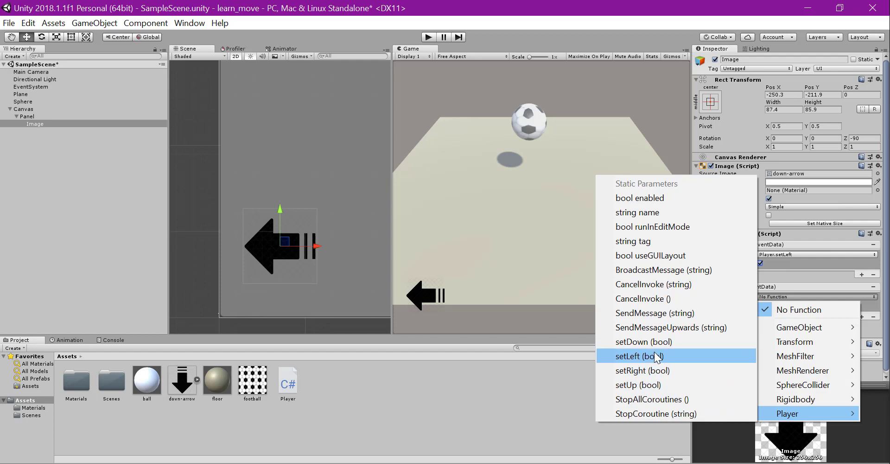
pyautogui.click(655, 355)
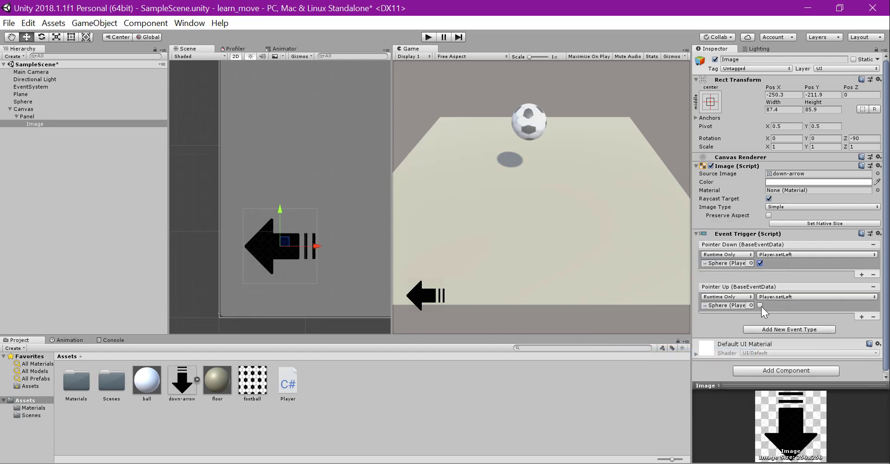
pyautogui.scroll(-1, 813, 307)
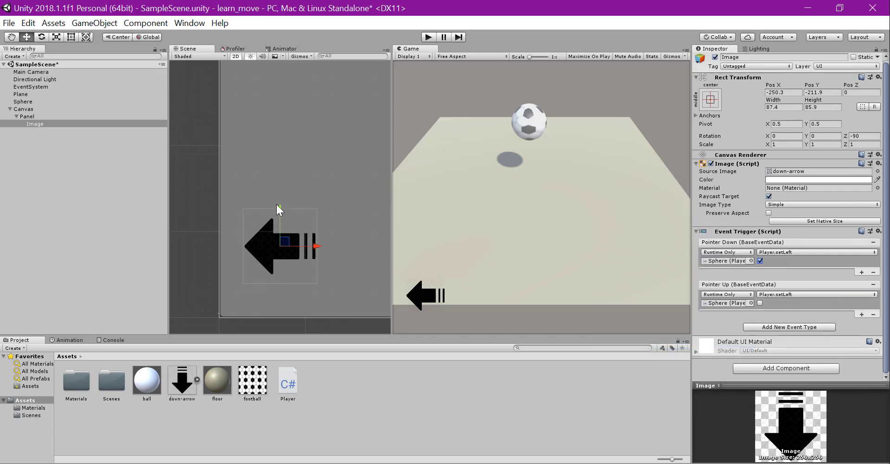
# Anchor the left arrow Image to the bottom-left preset.
pyautogui.click(26, 123)
pyautogui.click(711, 99)
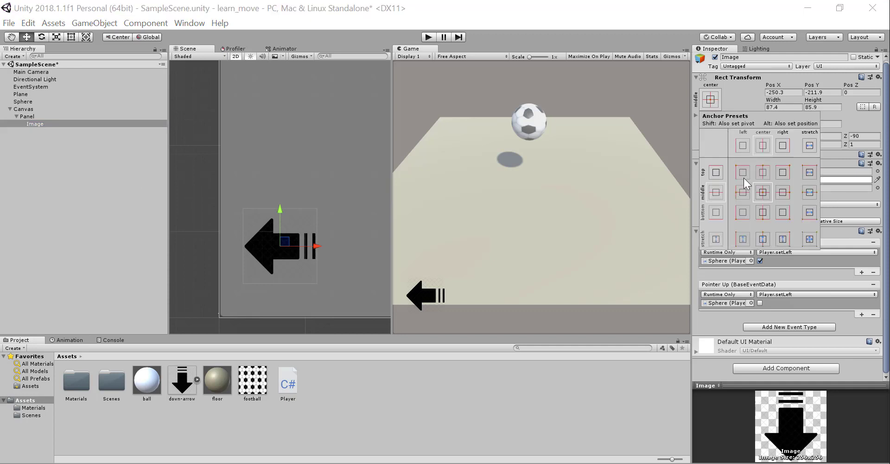
pyautogui.click(744, 213)
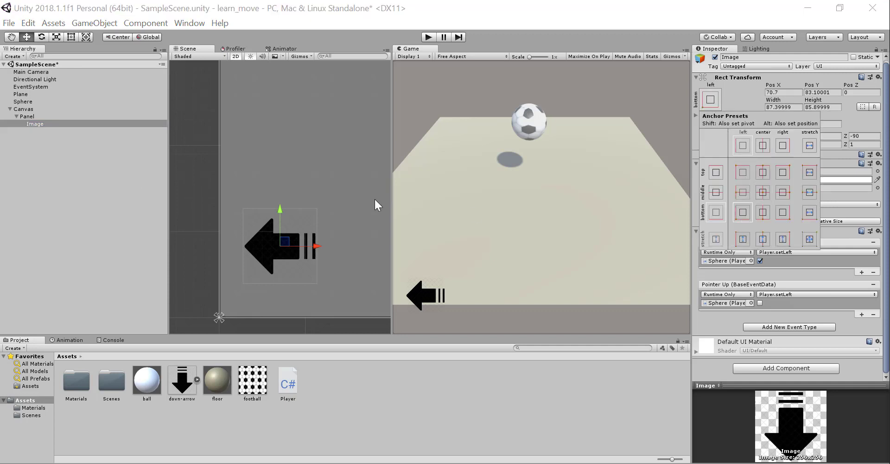
# Duplicate the arrow as Image (1), move it to the right, and set Rotation Z to 90.
pyautogui.click(72, 122)
pyautogui.hotkey('ctrl', 'd')
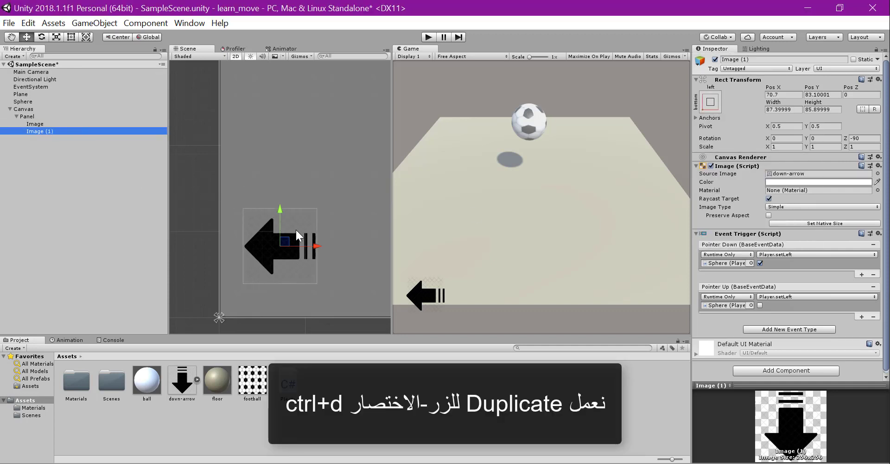
pyautogui.moveTo(334, 249); pyautogui.dragTo(268, 237, button='middle')
pyautogui.scroll(-2, 269, 237)
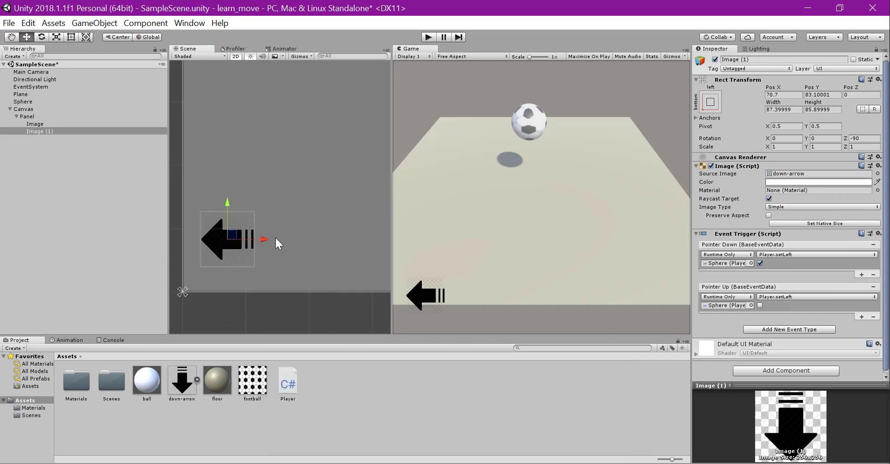
pyautogui.moveTo(265, 237); pyautogui.dragTo(333, 243)
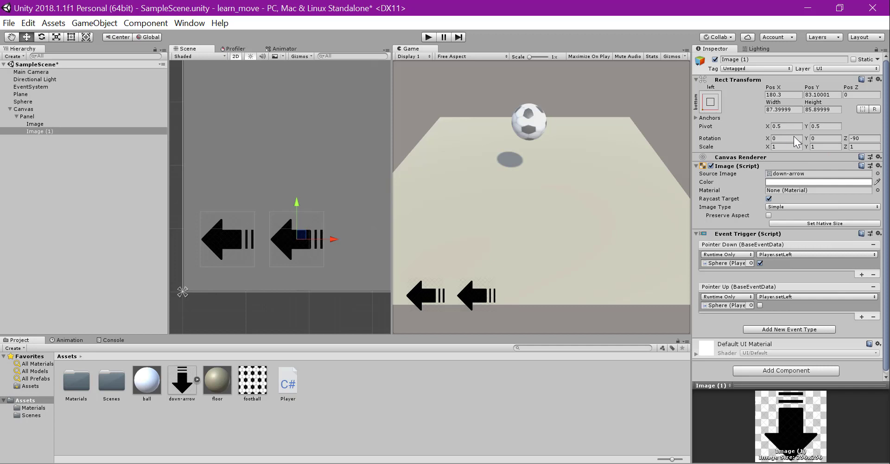
pyautogui.write('90')
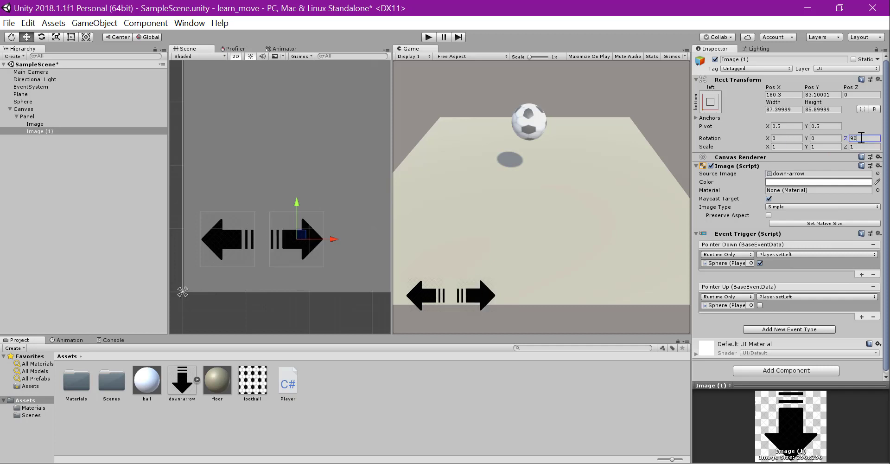
# Switch the copy's Pointer Down and Pointer Up callbacks to Player.setRight.
pyautogui.click(799, 254)
pyautogui.moveTo(796, 369)
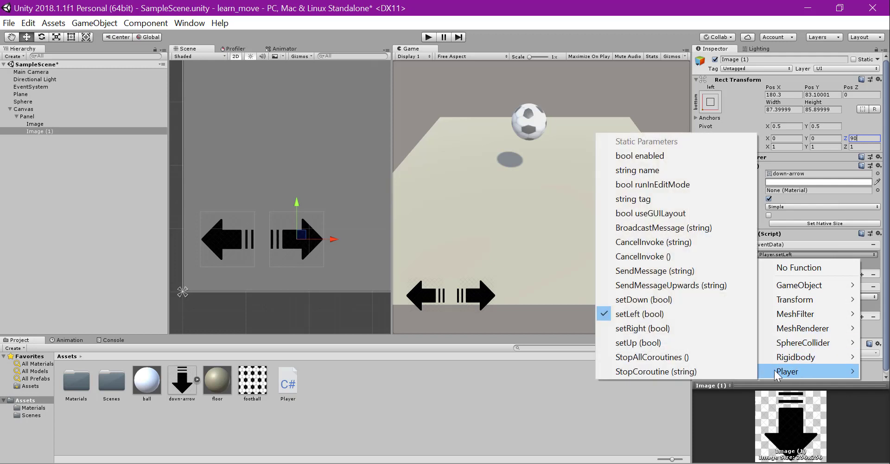
pyautogui.click(689, 332)
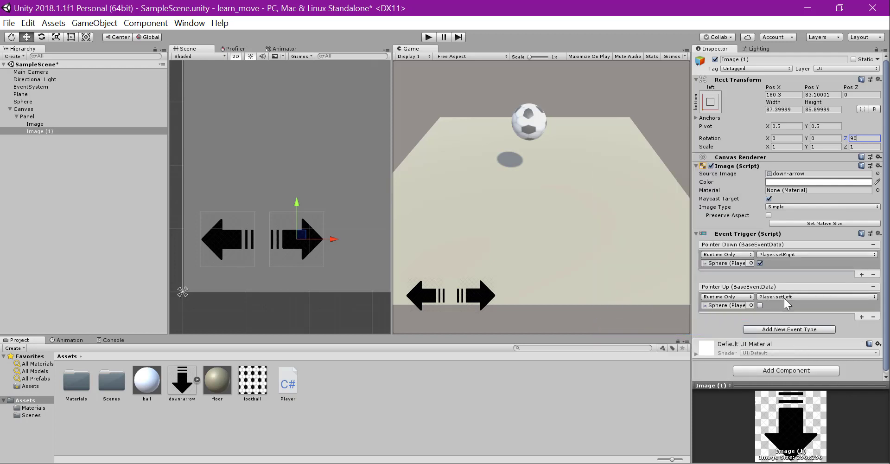
pyautogui.click(786, 297)
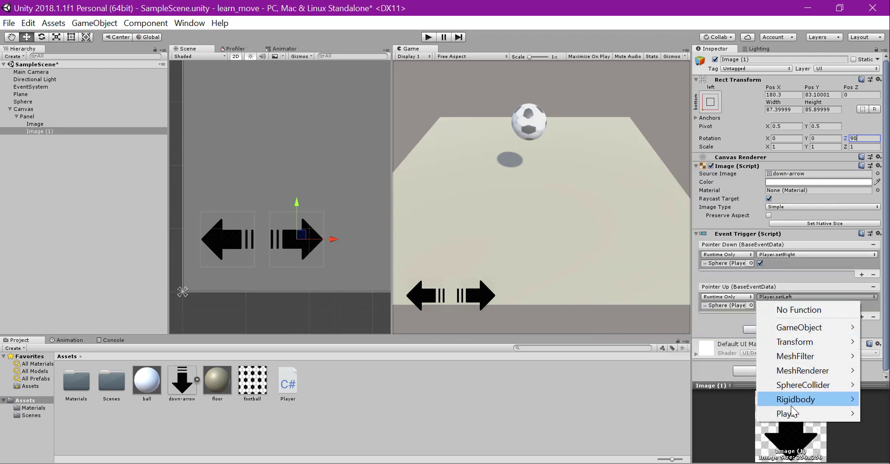
pyautogui.moveTo(788, 414)
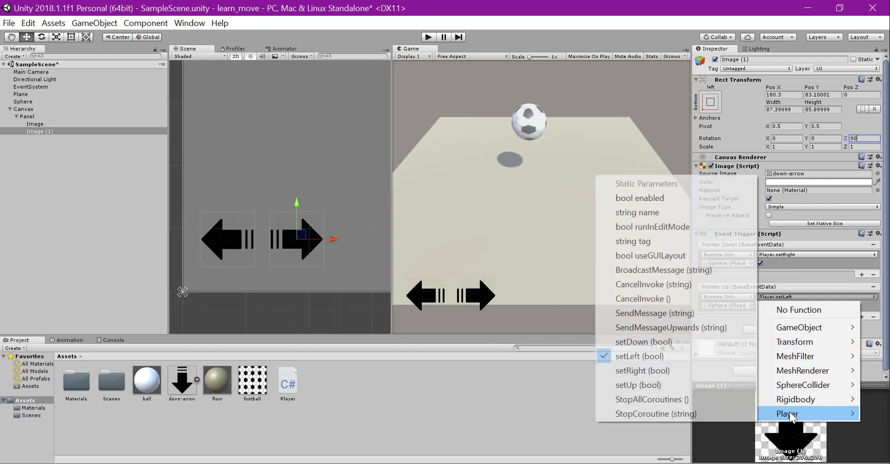
pyautogui.click(695, 371)
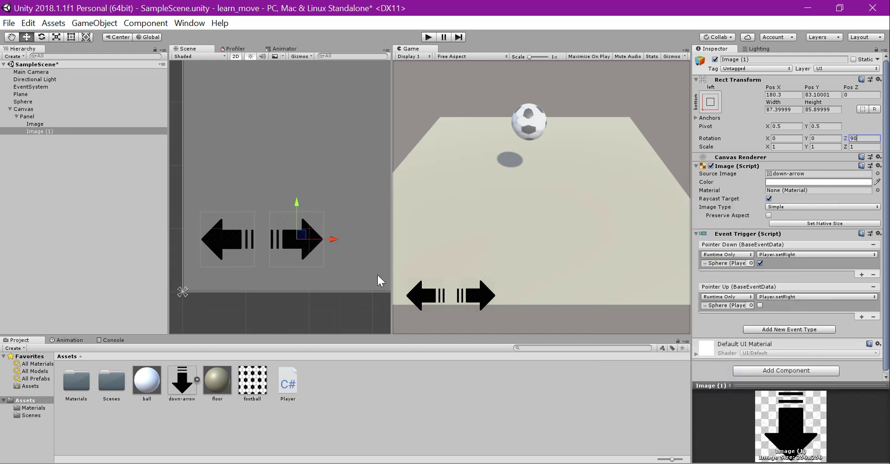
# Duplicate the right arrow, move it right, anchor it bottom-right, and subtract 180 from its Z rotation.
pyautogui.scroll(-5, 288, 206)
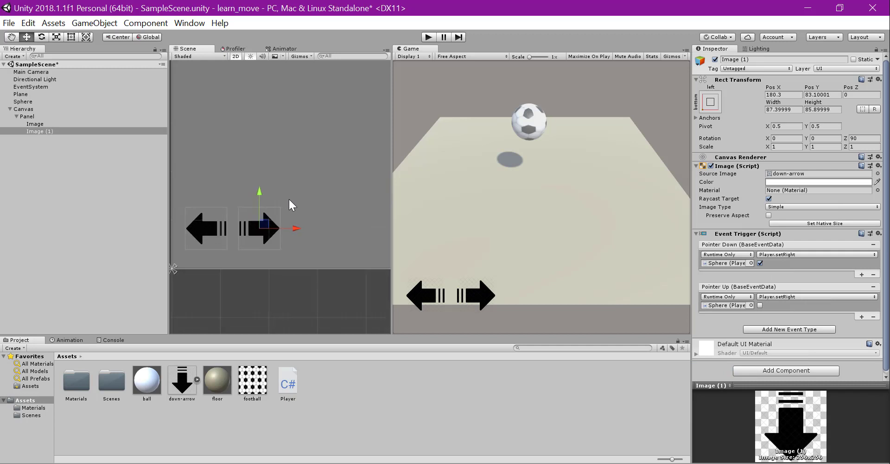
pyautogui.hotkey('ctrl', 'd')
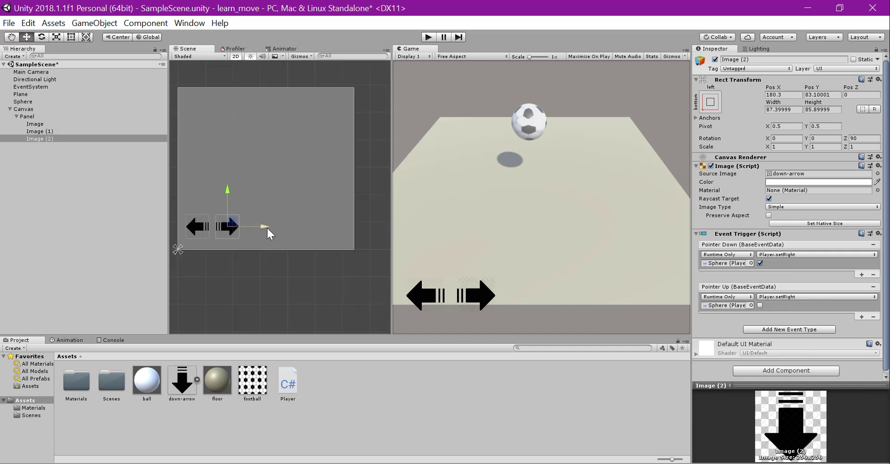
pyautogui.moveTo(266, 227); pyautogui.dragTo(368, 235)
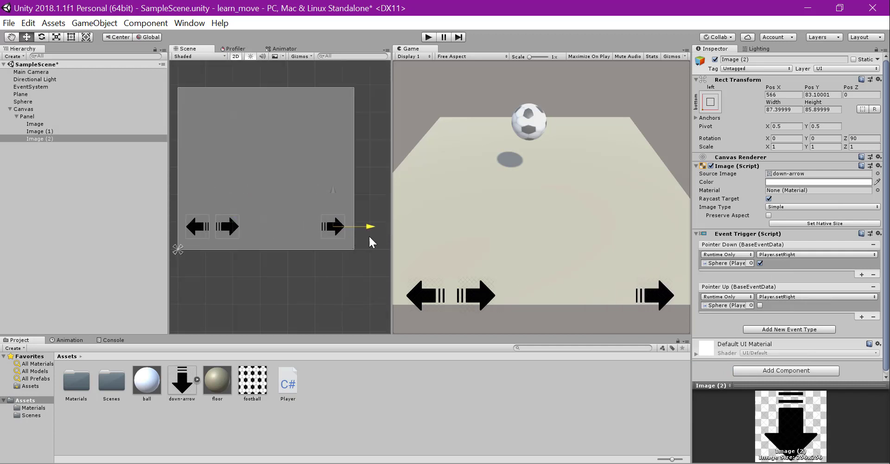
pyautogui.click(711, 102)
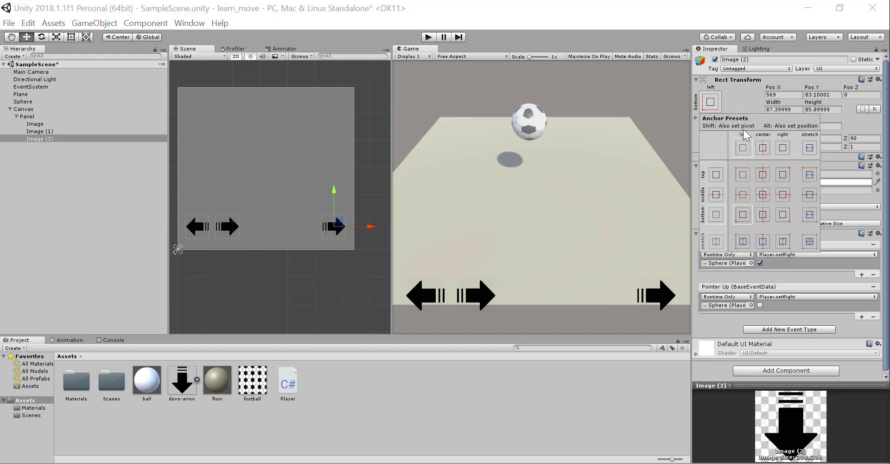
pyautogui.click(782, 214)
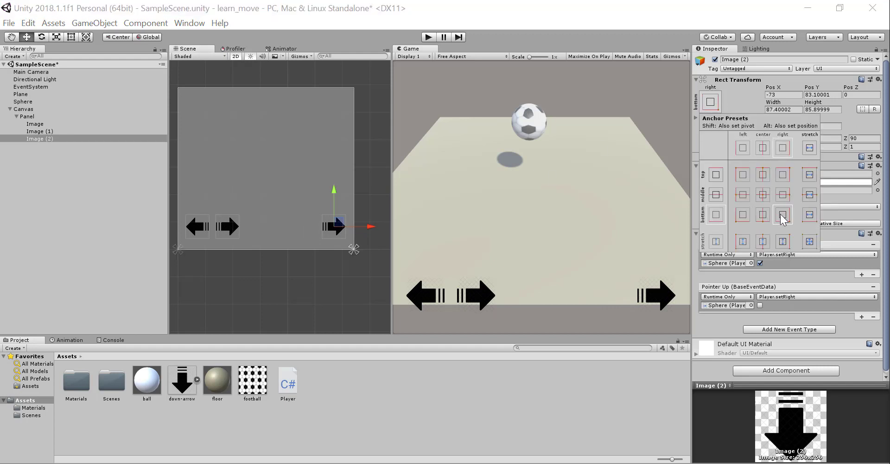
pyautogui.click(70, 140)
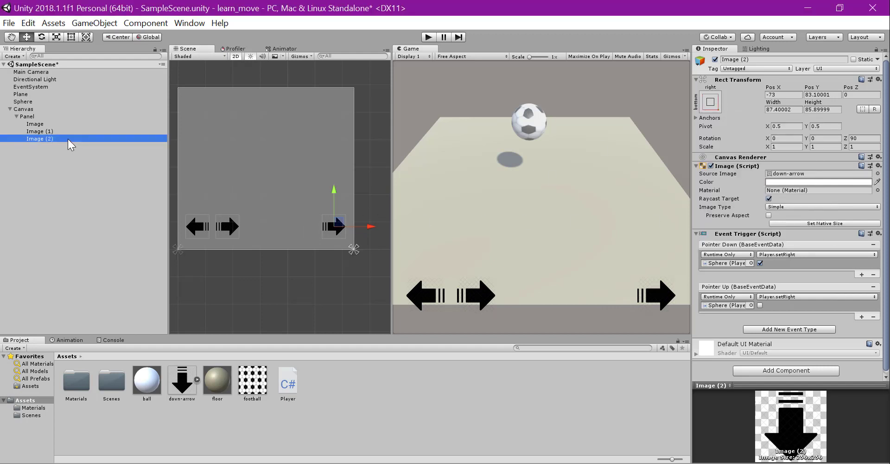
pyautogui.click(862, 138)
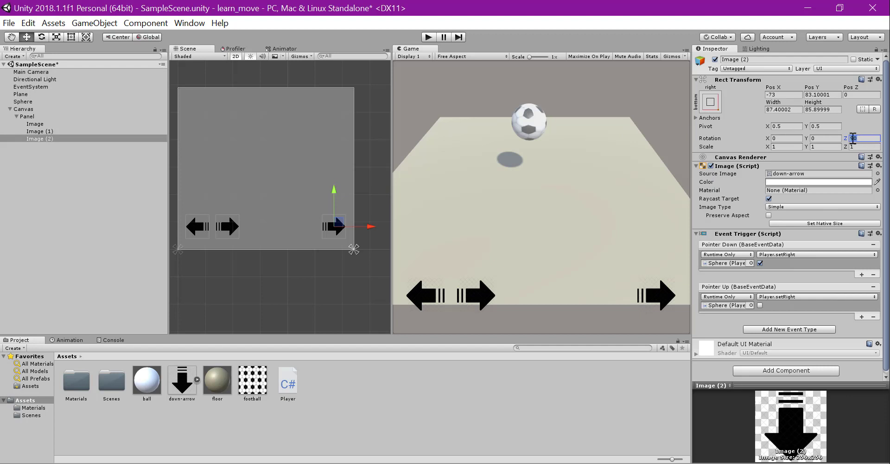
pyautogui.write('92.21')
pyautogui.write('-18')
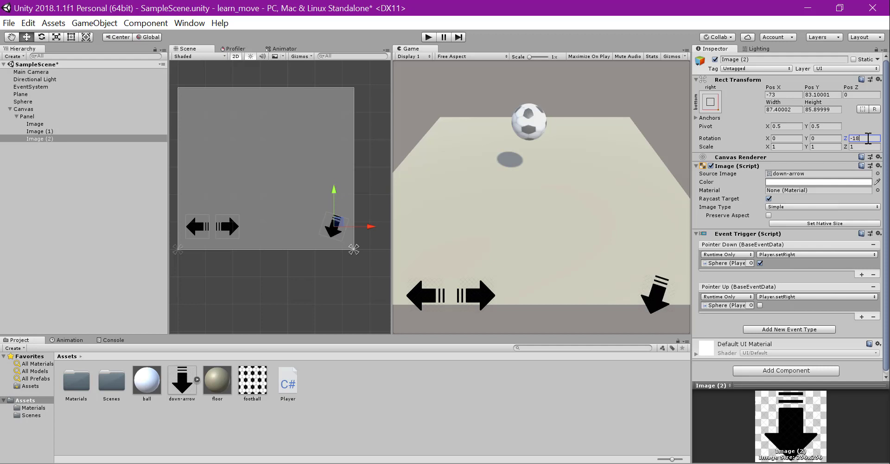
pyautogui.write('0')
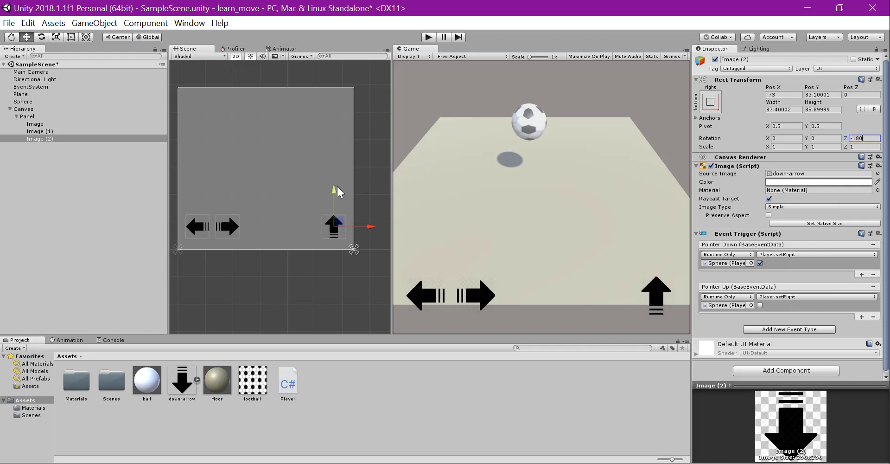
# Raise the up arrow and make its Pointer Down and Pointer Up events both call Player.setUp.
pyautogui.moveTo(337, 187); pyautogui.dragTo(339, 172)
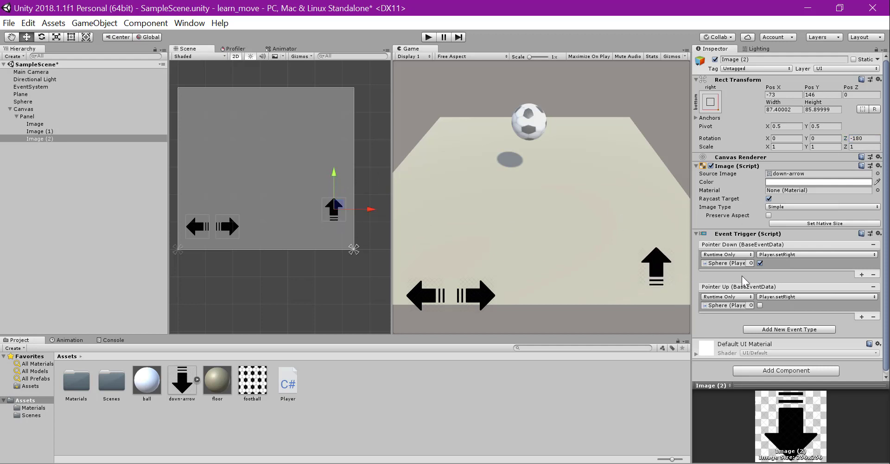
pyautogui.click(792, 255)
pyautogui.moveTo(796, 366)
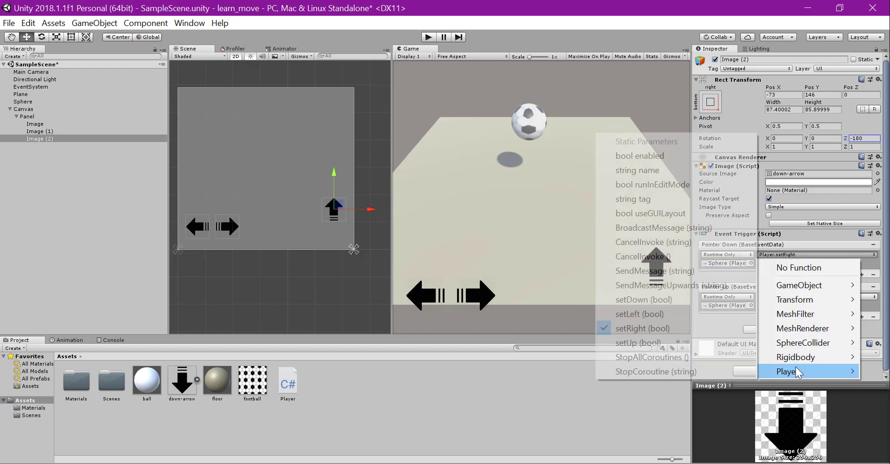
pyautogui.click(684, 342)
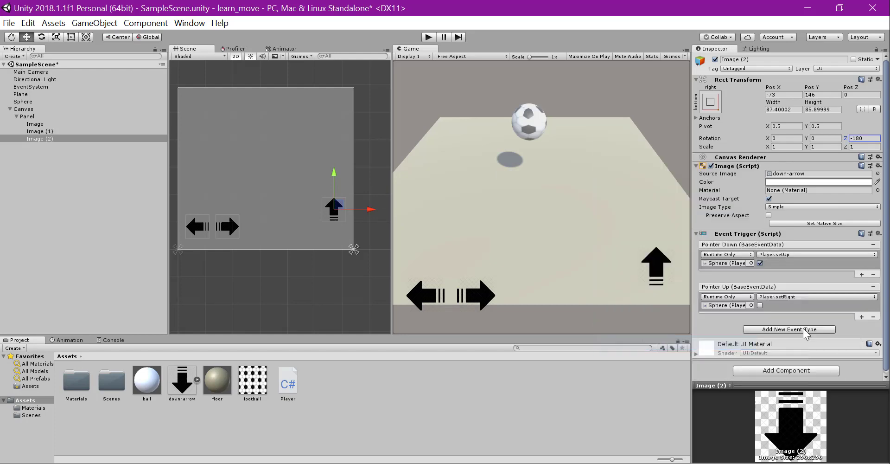
pyautogui.click(790, 297)
pyautogui.moveTo(799, 410)
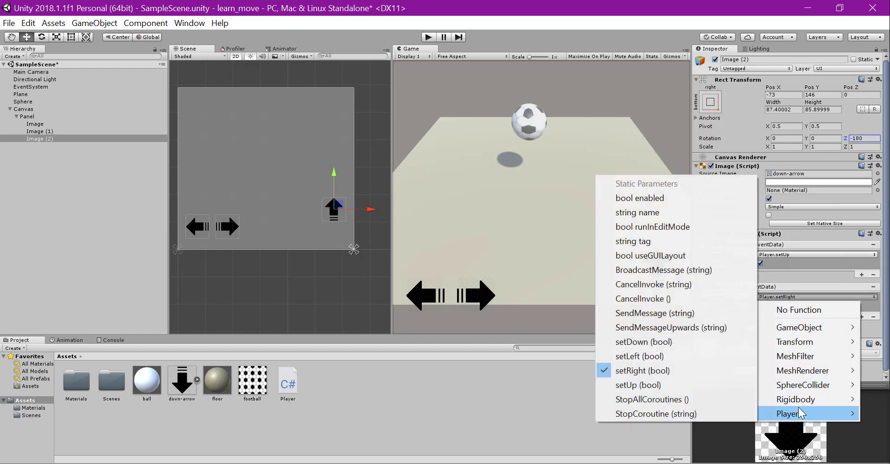
pyautogui.click(687, 385)
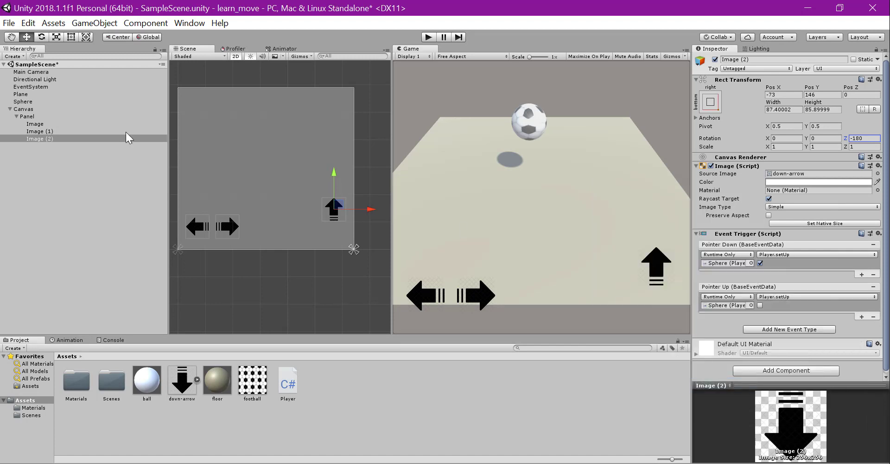
pyautogui.click(76, 137)
# Copy the up arrow below it with Z rotation 0, then reposition both arrows together.
pyautogui.hotkey('ctrl', 'd')
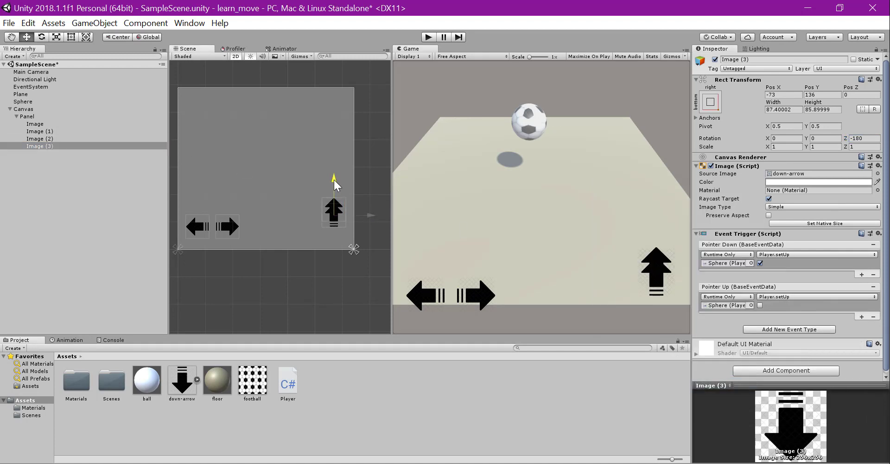
pyautogui.moveTo(334, 171); pyautogui.dragTo(334, 201)
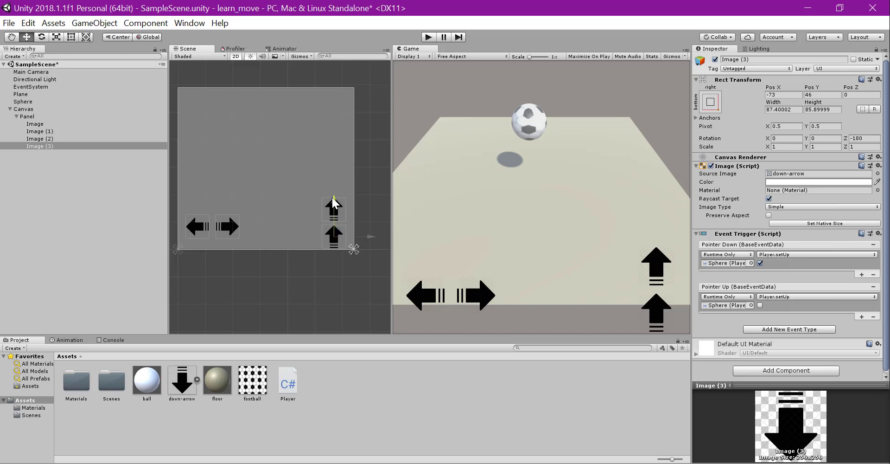
pyautogui.click(864, 138)
pyautogui.write('0')
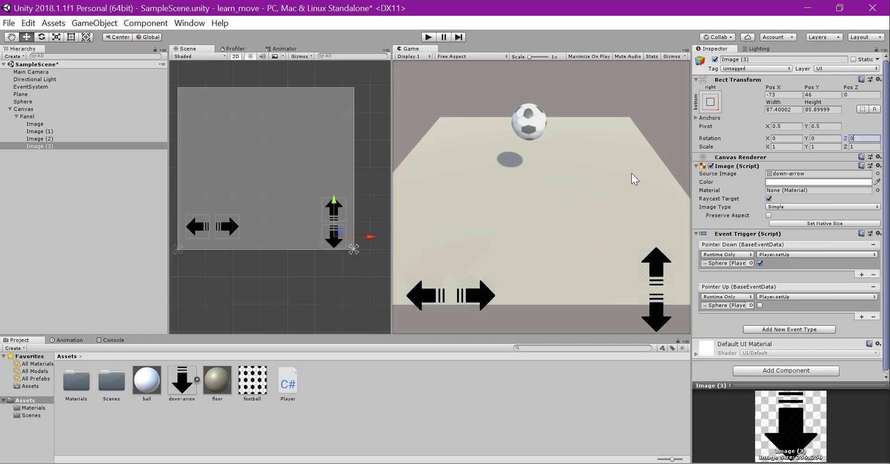
pyautogui.keyDown('ctrl'); pyautogui.click(45, 140); pyautogui.keyUp('ctrl')
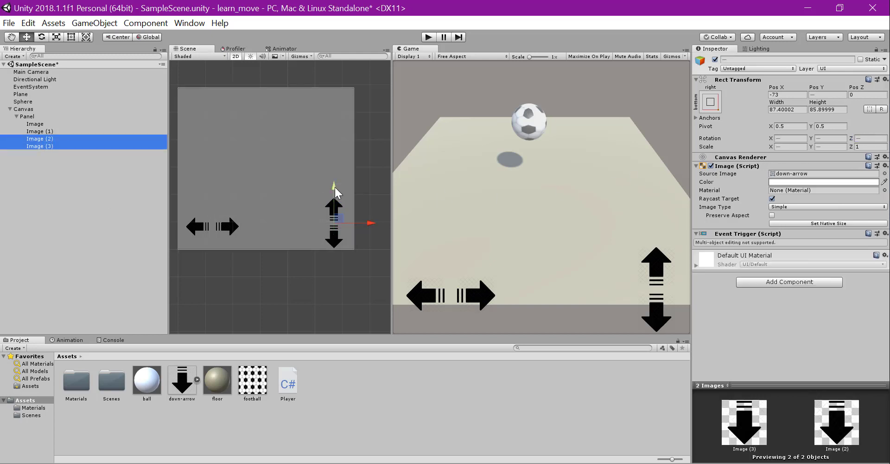
pyautogui.moveTo(335, 187); pyautogui.dragTo(335, 177)
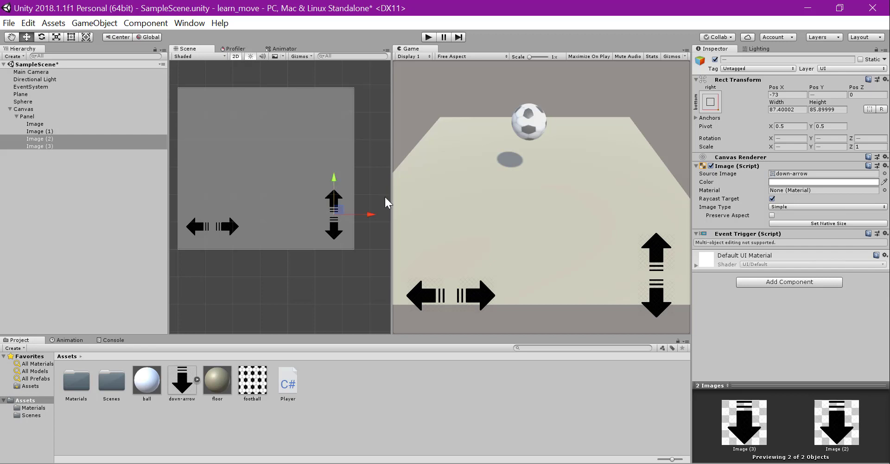
pyautogui.moveTo(370, 214); pyautogui.dragTo(368, 215)
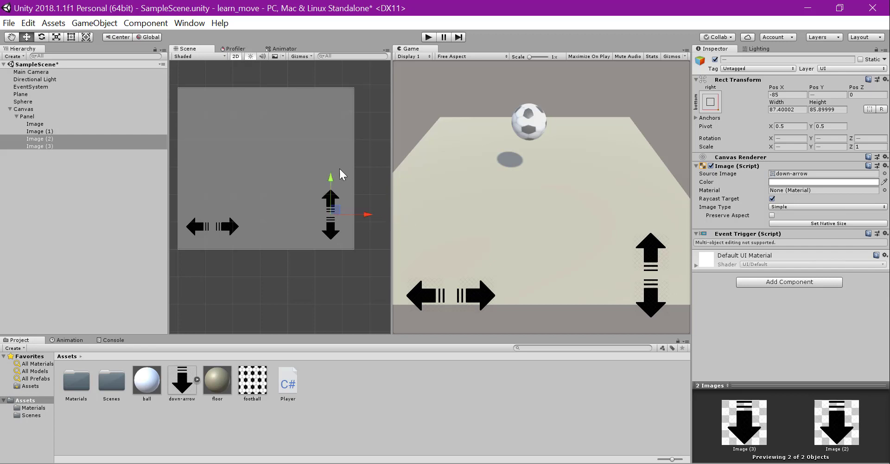
# Make the down arrow's Pointer Down and Pointer Up events both call Player.setDown.
pyautogui.click(72, 145)
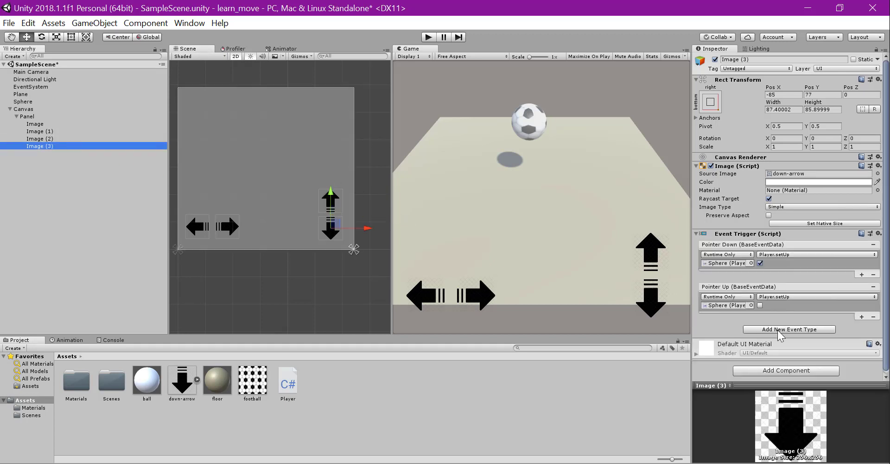
pyautogui.click(797, 254)
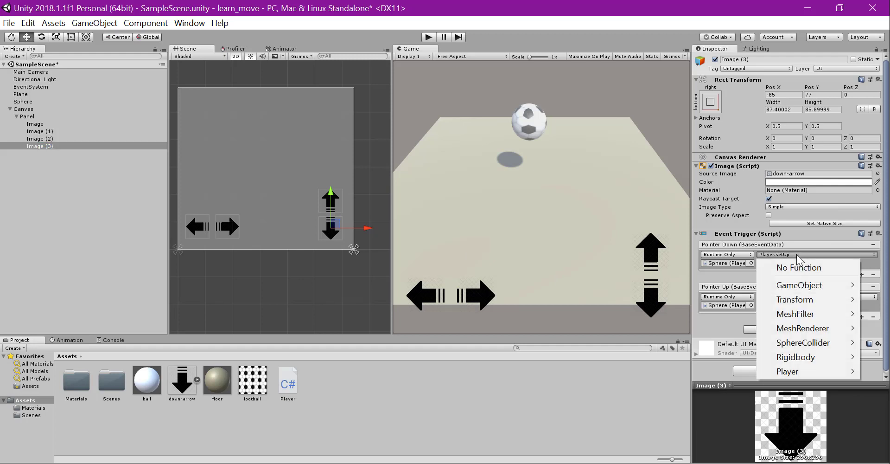
pyautogui.moveTo(805, 369)
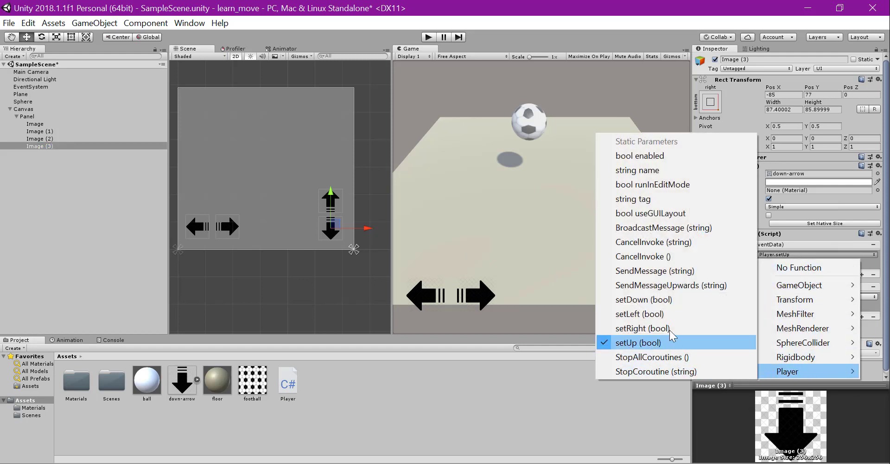
pyautogui.click(662, 299)
pyautogui.click(818, 297)
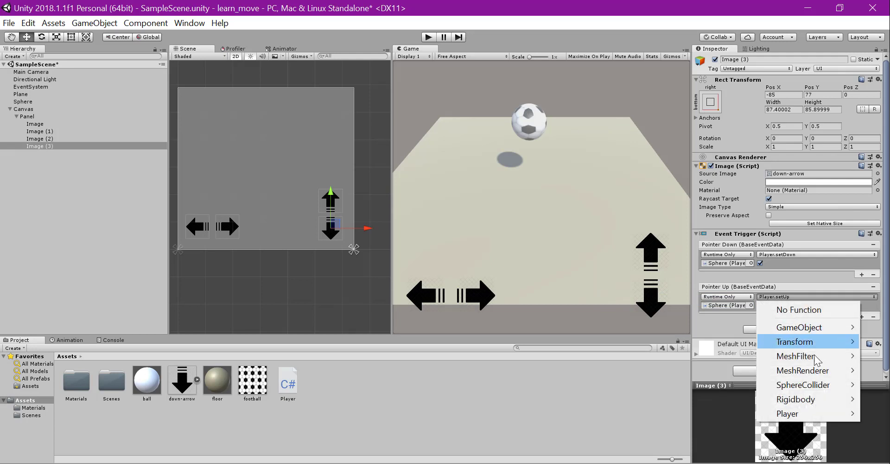
pyautogui.moveTo(796, 411)
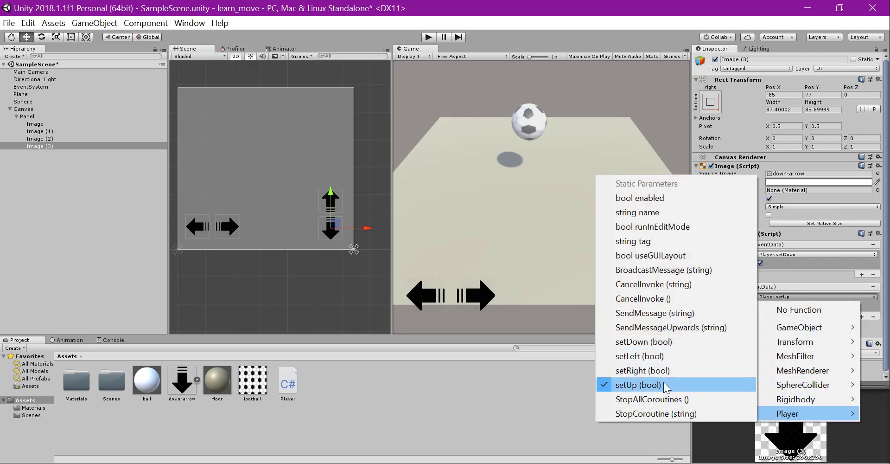
pyautogui.click(658, 342)
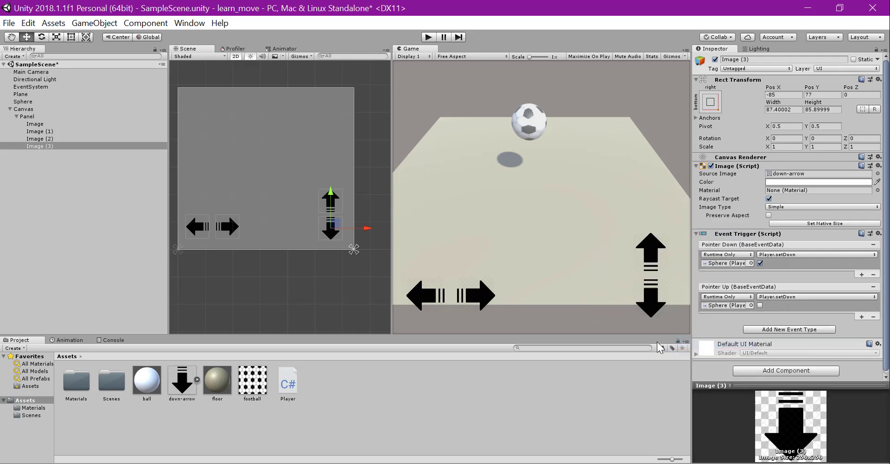
pyautogui.click(27, 116)
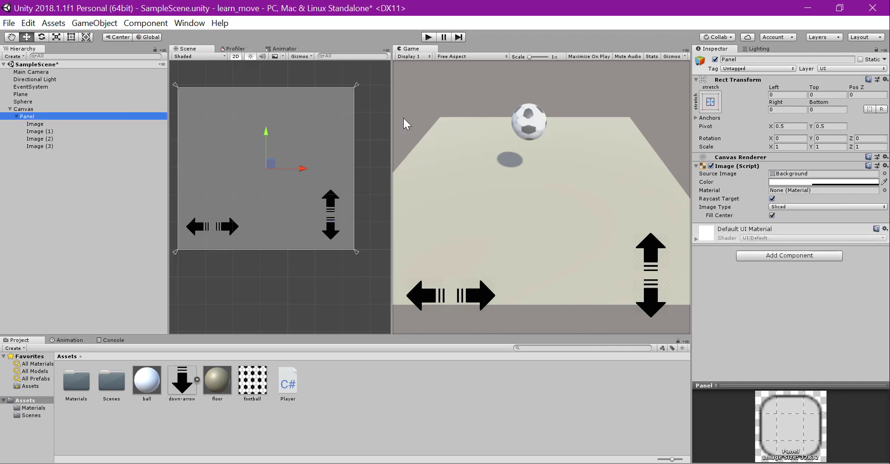
# Disable the Panel's Image, enter play mode, and roll the ball in all directions with the arrows.
pyautogui.click(711, 166)
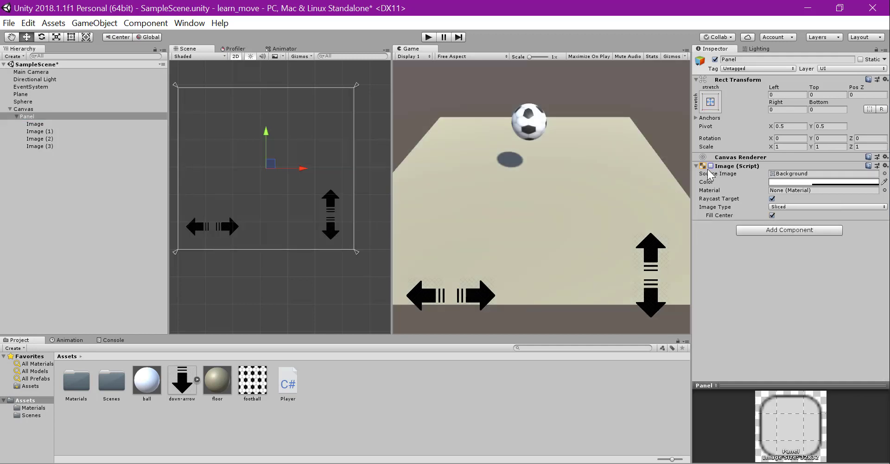
pyautogui.click(429, 38)
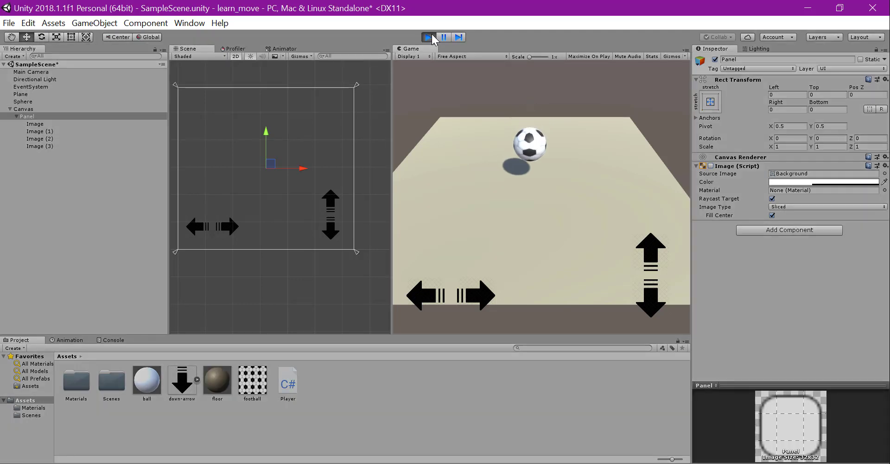
pyautogui.click(474, 291)
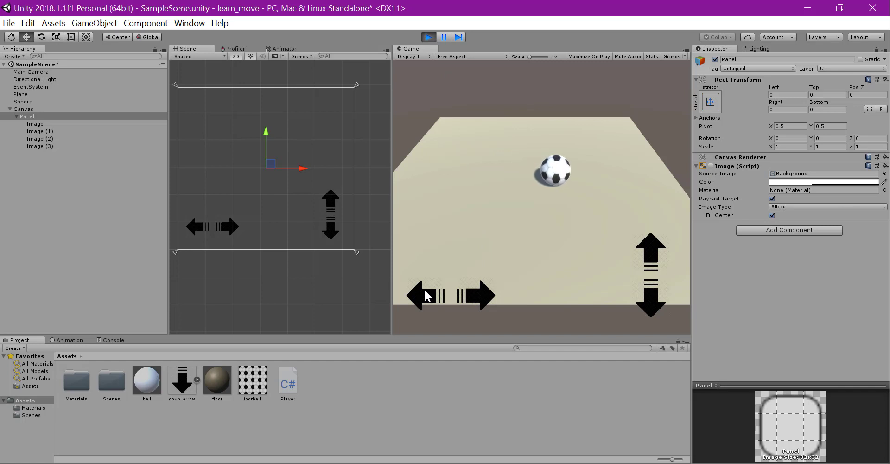
pyautogui.click(441, 295)
pyautogui.click(491, 294)
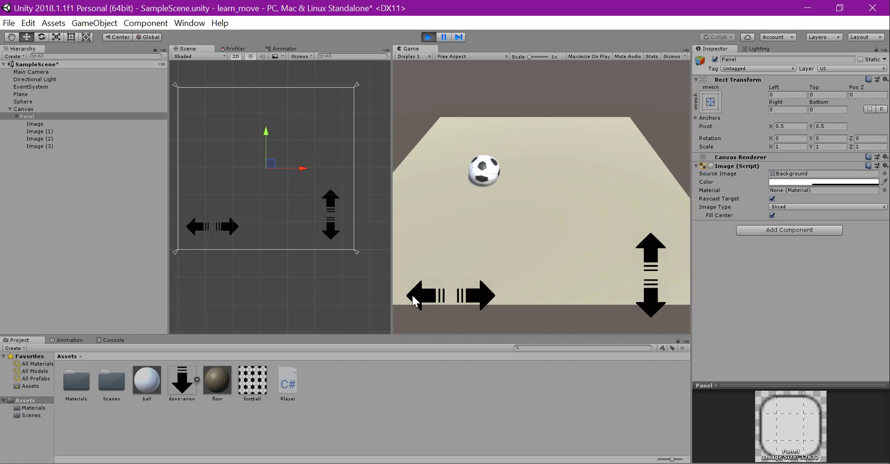
pyautogui.click(648, 262)
pyautogui.click(649, 302)
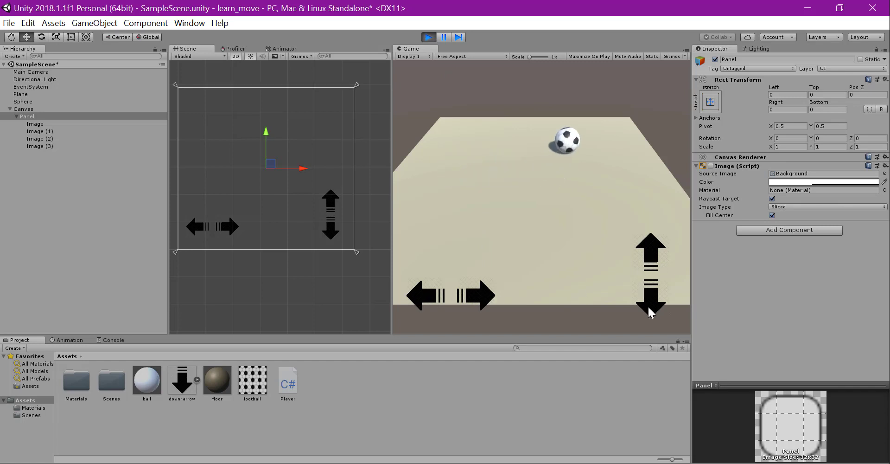
pyautogui.click(423, 295)
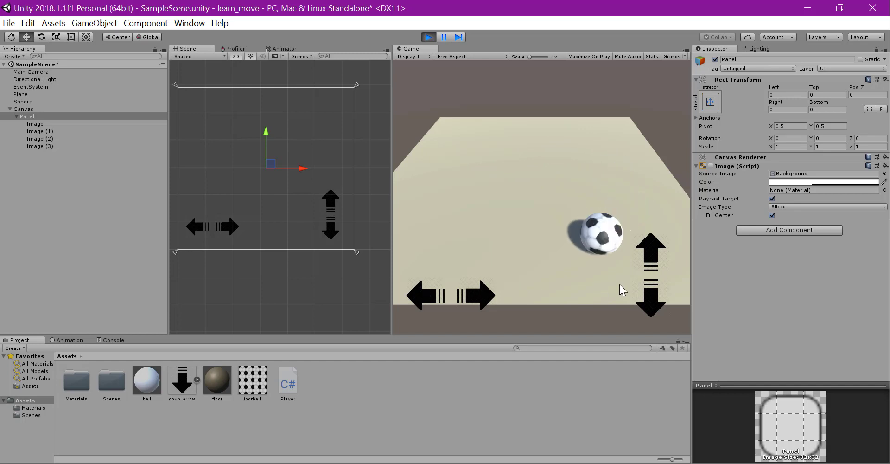
pyautogui.click(659, 254)
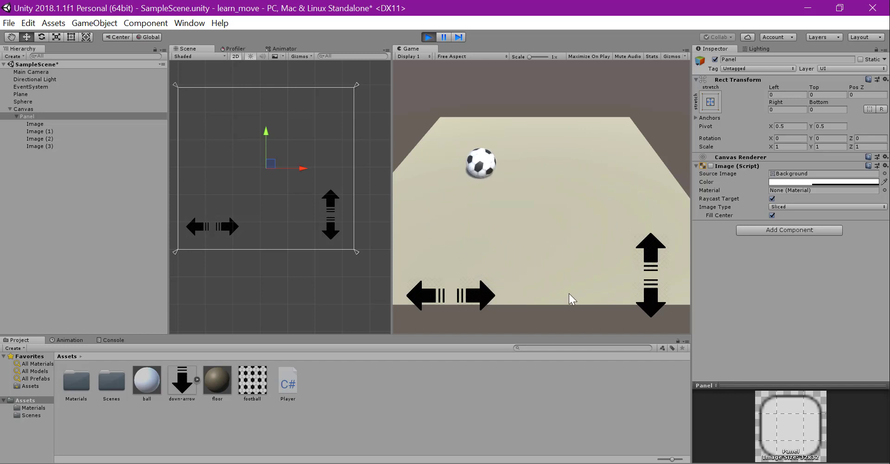
# Exit play mode and give the ball Speed 8, Max Speed 4, Drag 0.3 and Angular Drag 0.3.
pyautogui.click(649, 302)
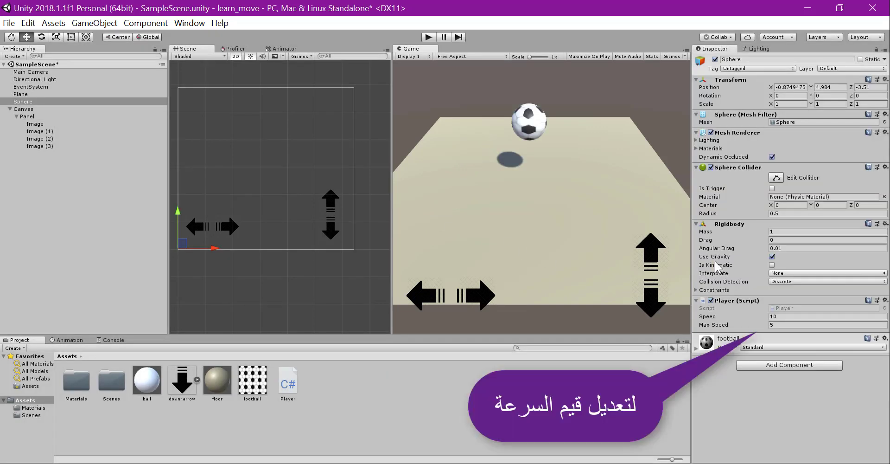
pyautogui.click(795, 325)
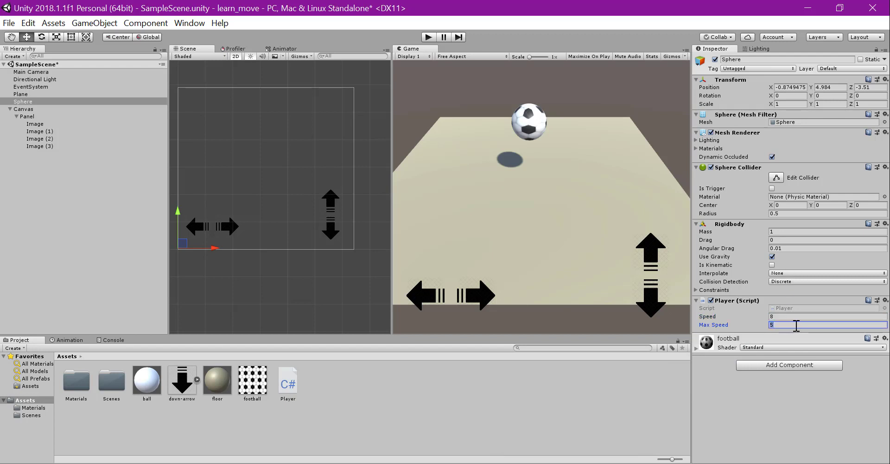
pyautogui.write('4')
pyautogui.click(790, 240)
pyautogui.write('.3')
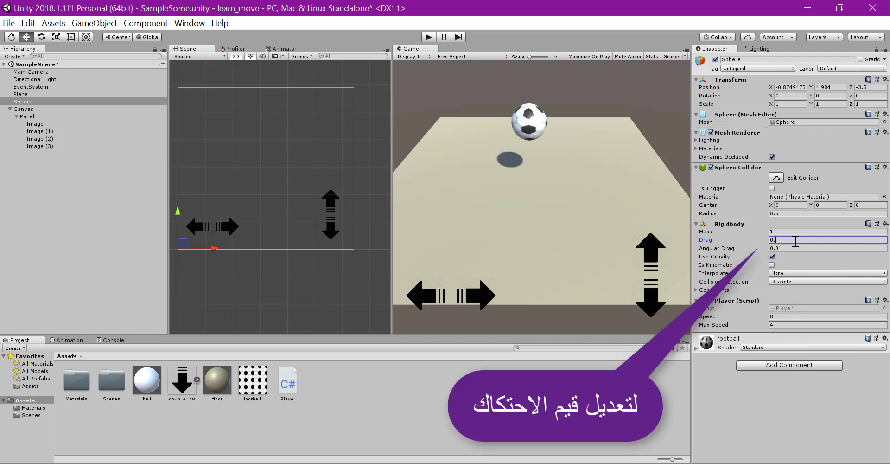
pyautogui.click(795, 249)
pyautogui.write('3')
pyautogui.press('Return')
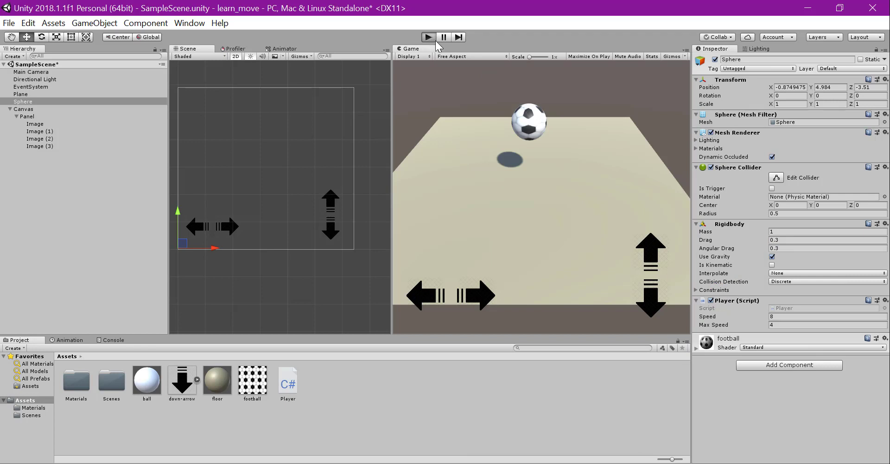
# Play the scene and roll the retuned ball right, left, and toward the camera.
pyautogui.click(436, 41)
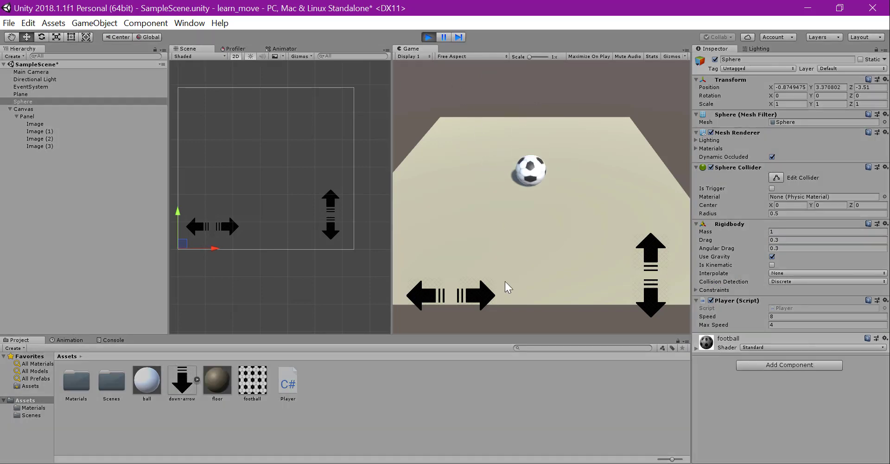
pyautogui.press('Right')
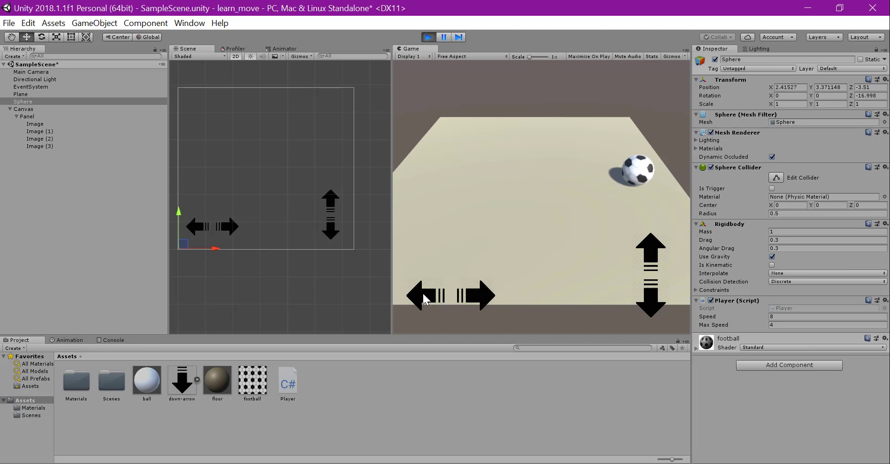
pyautogui.click(424, 299)
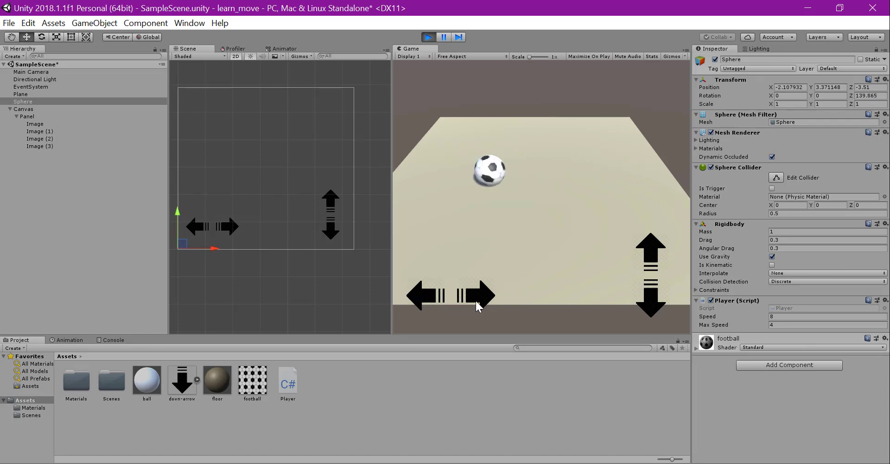
pyautogui.click(651, 306)
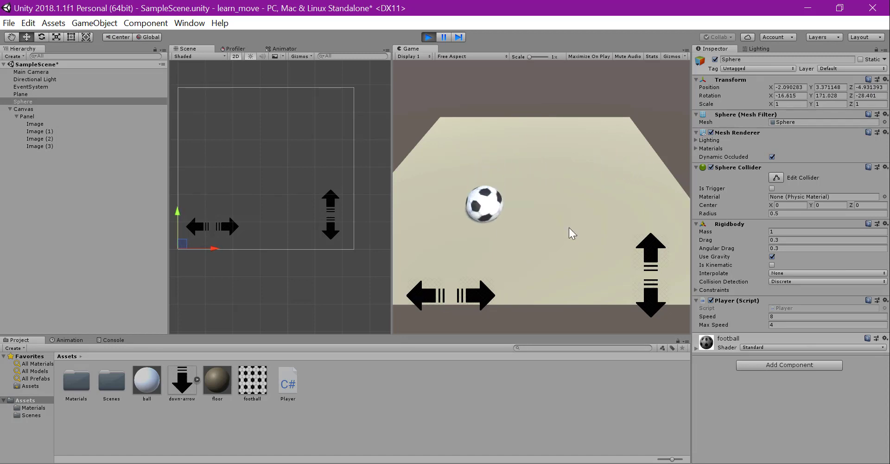